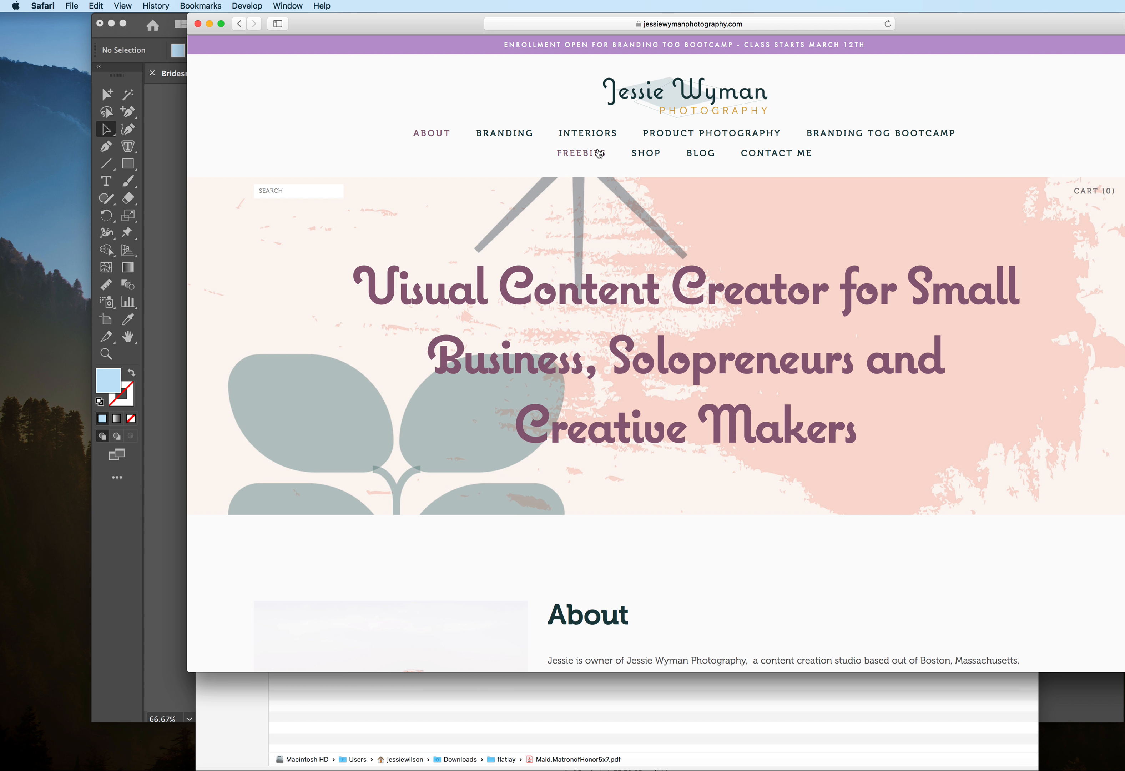
# Step: Open the website's Freebies page and examine the Personal Branding Photoshoot Guide mockup on its sign-up page
pyautogui.click(598, 155)
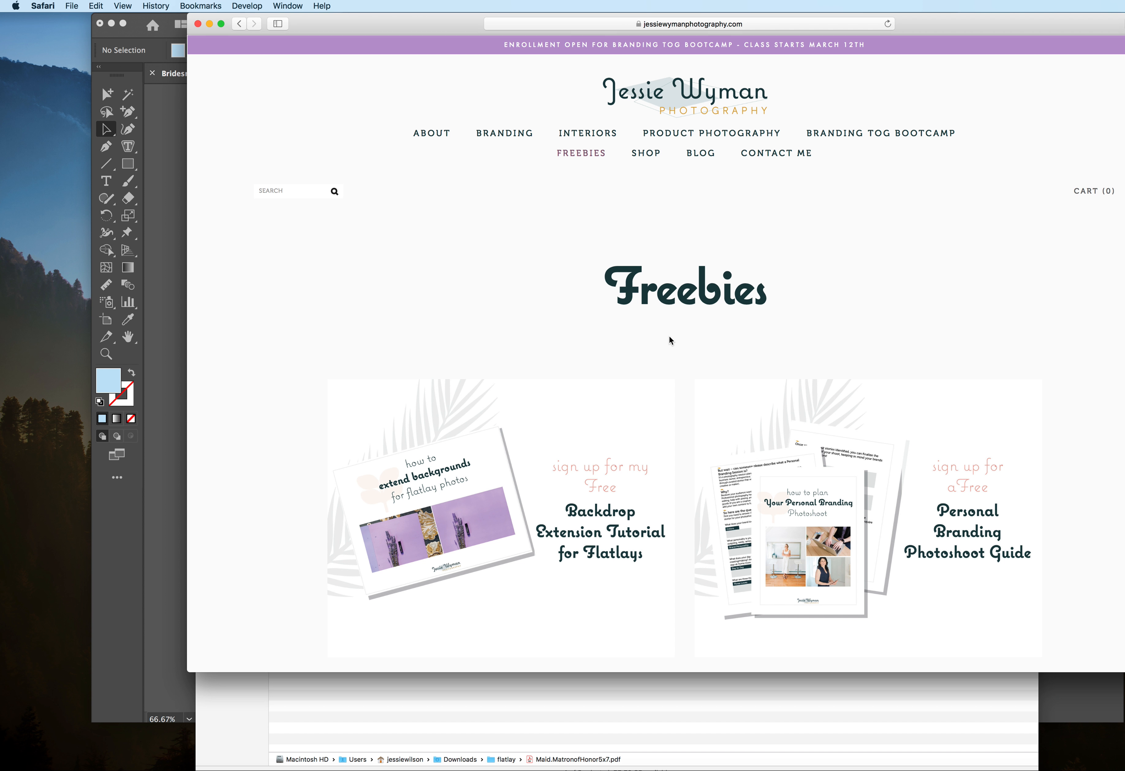
pyautogui.scroll(-2, 670, 341)
pyautogui.click(895, 527)
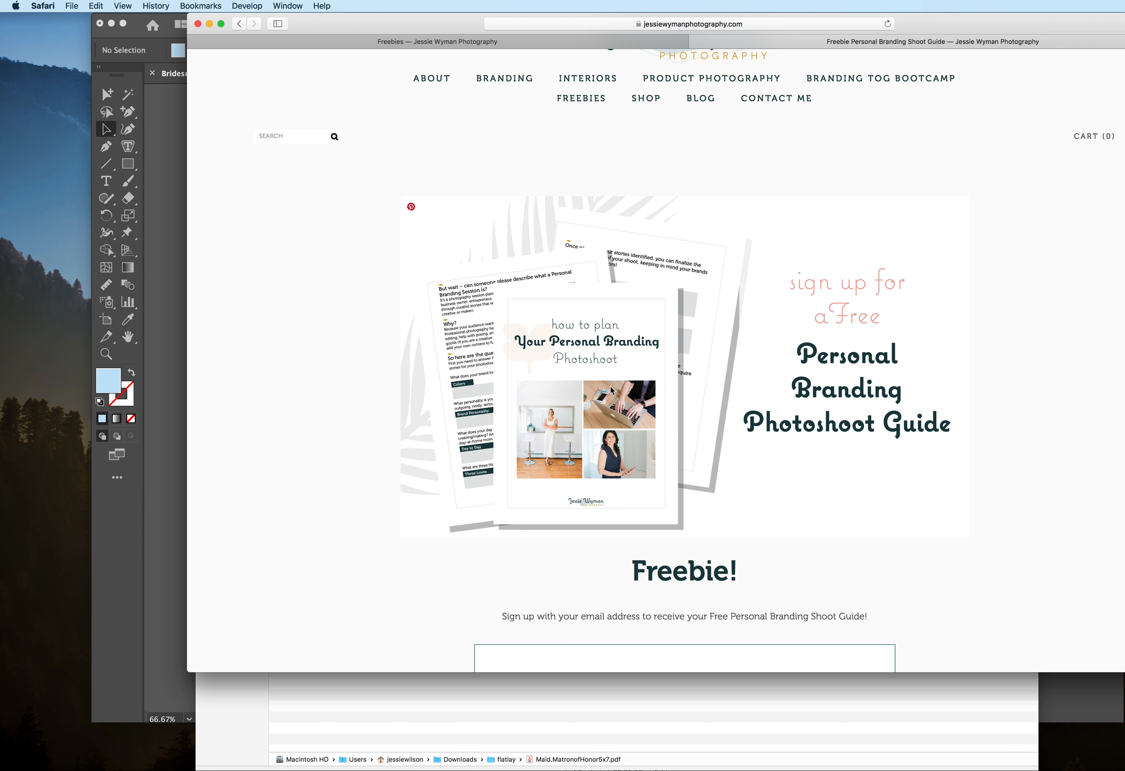
pyautogui.scroll(-5, 610, 389)
pyautogui.scroll(7, 611, 389)
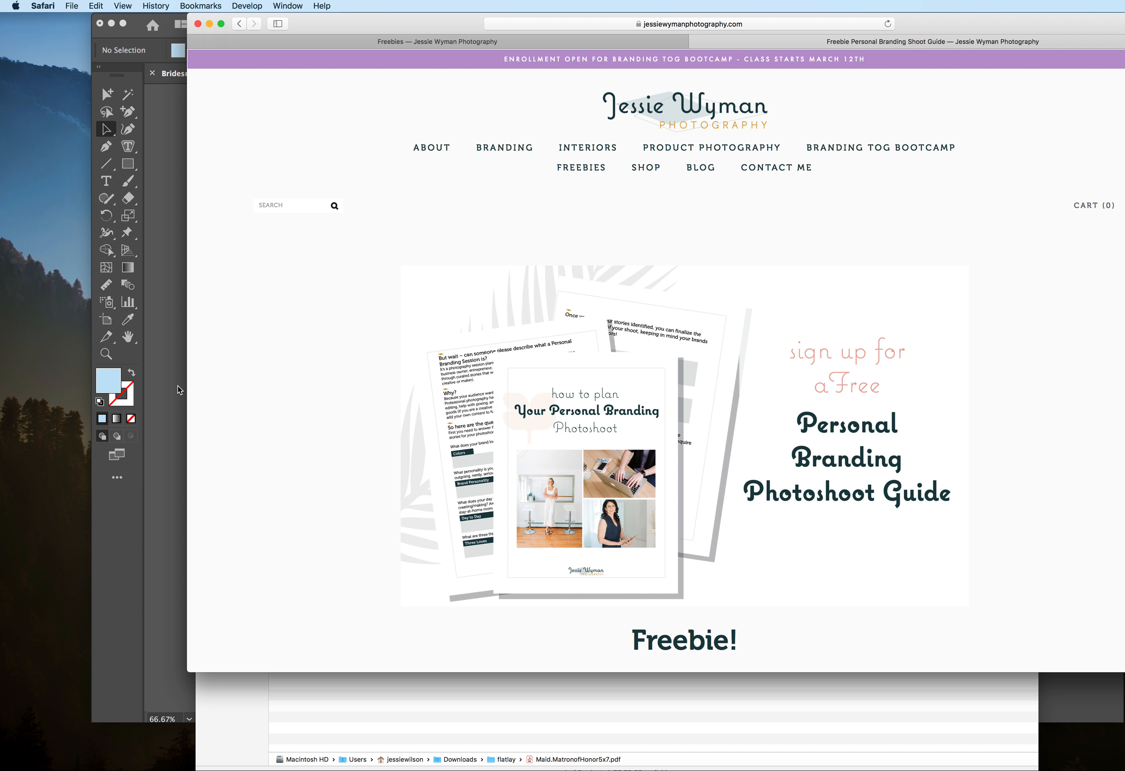
# Step: Switch to Finder, minimize the browser, reposition the flatlay folder window, and show its PDFs as large previews
pyautogui.click(246, 687)
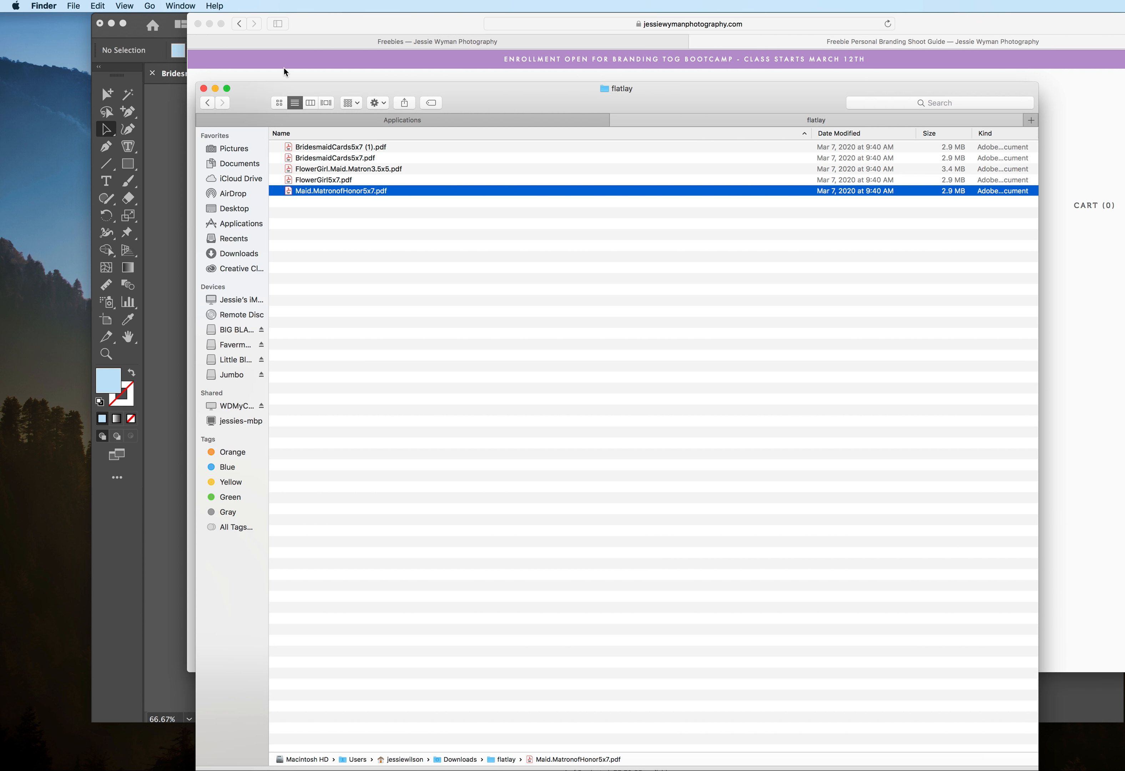
pyautogui.click(209, 24)
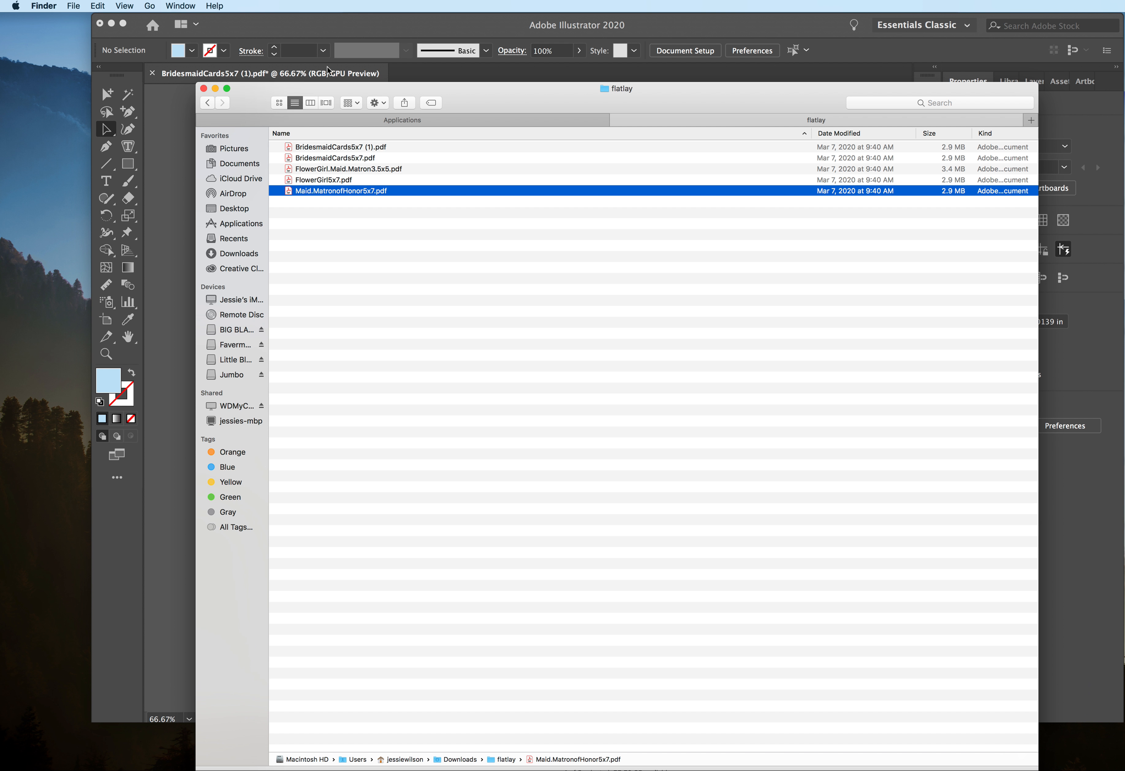
pyautogui.moveTo(496, 115); pyautogui.dragTo(695, 46)
pyautogui.click(527, 34)
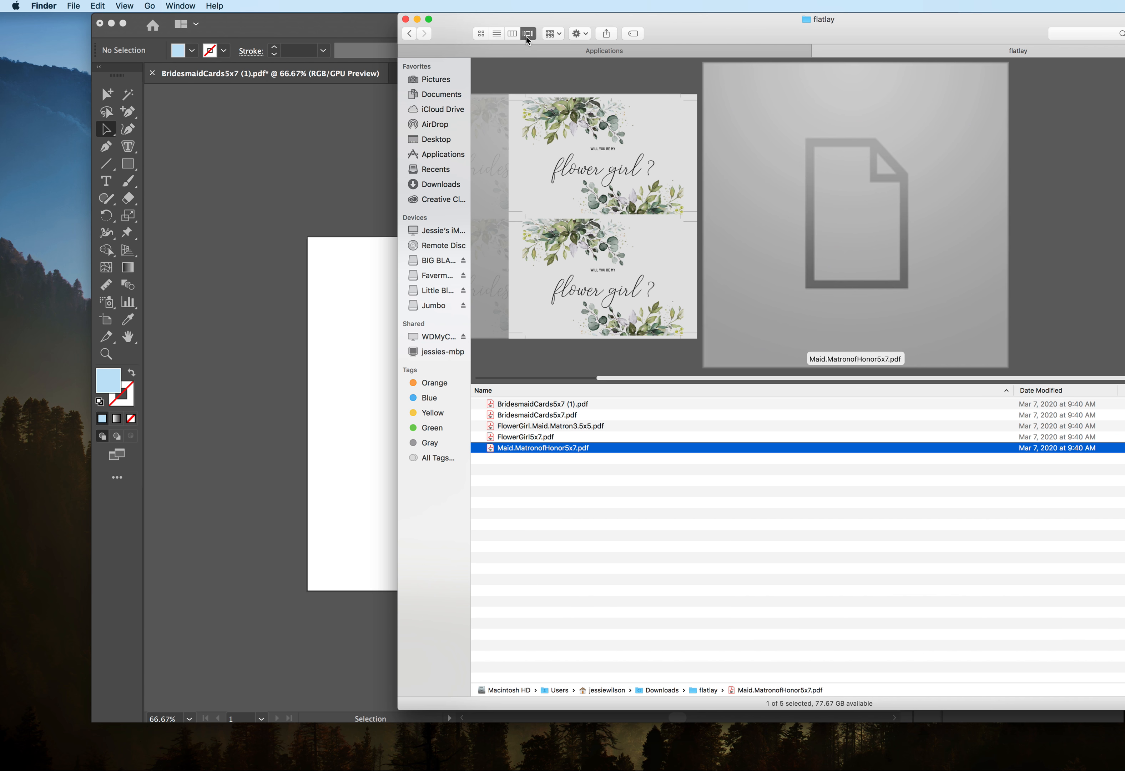
# Step: Examine the previews of the bridesmaid, flower girl, and maid and matron of honor card PDFs in the flatlay folder
pyautogui.press('Up')
pyautogui.press('Up')
pyautogui.press('Up')
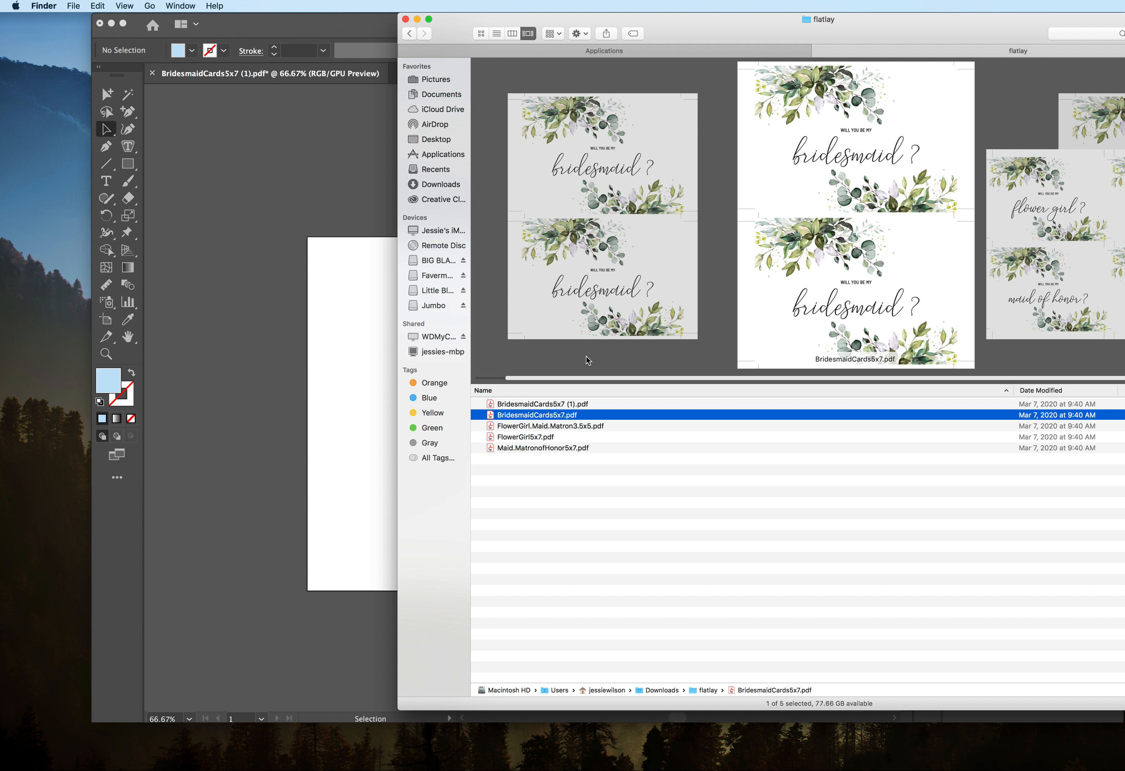
pyautogui.press('Down')
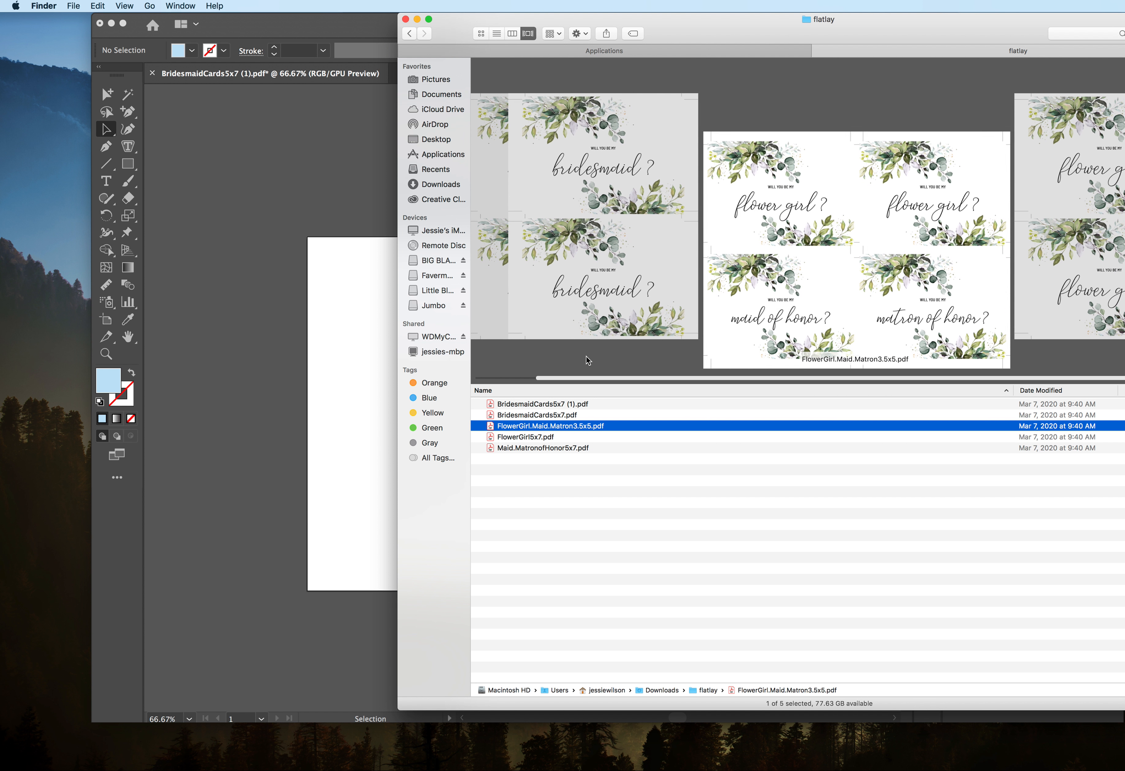
pyautogui.press('Up')
pyautogui.press('Down')
pyautogui.press('Down')
pyautogui.press('Down')
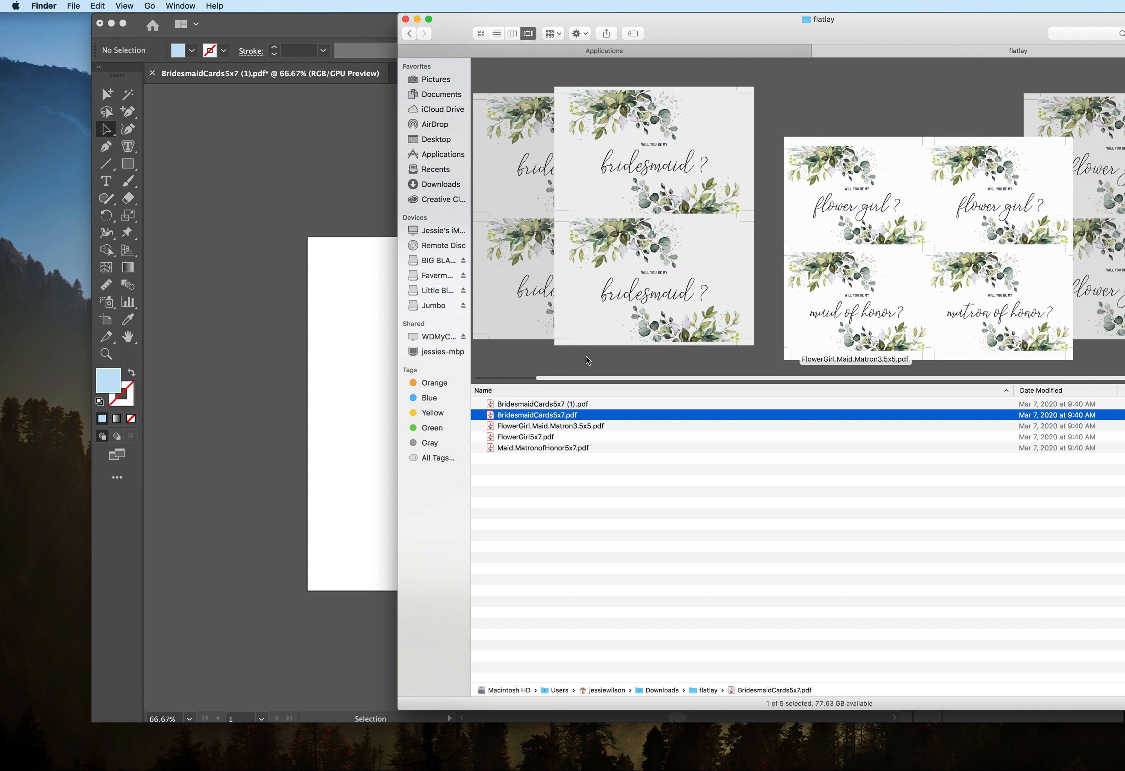
pyautogui.press('Up')
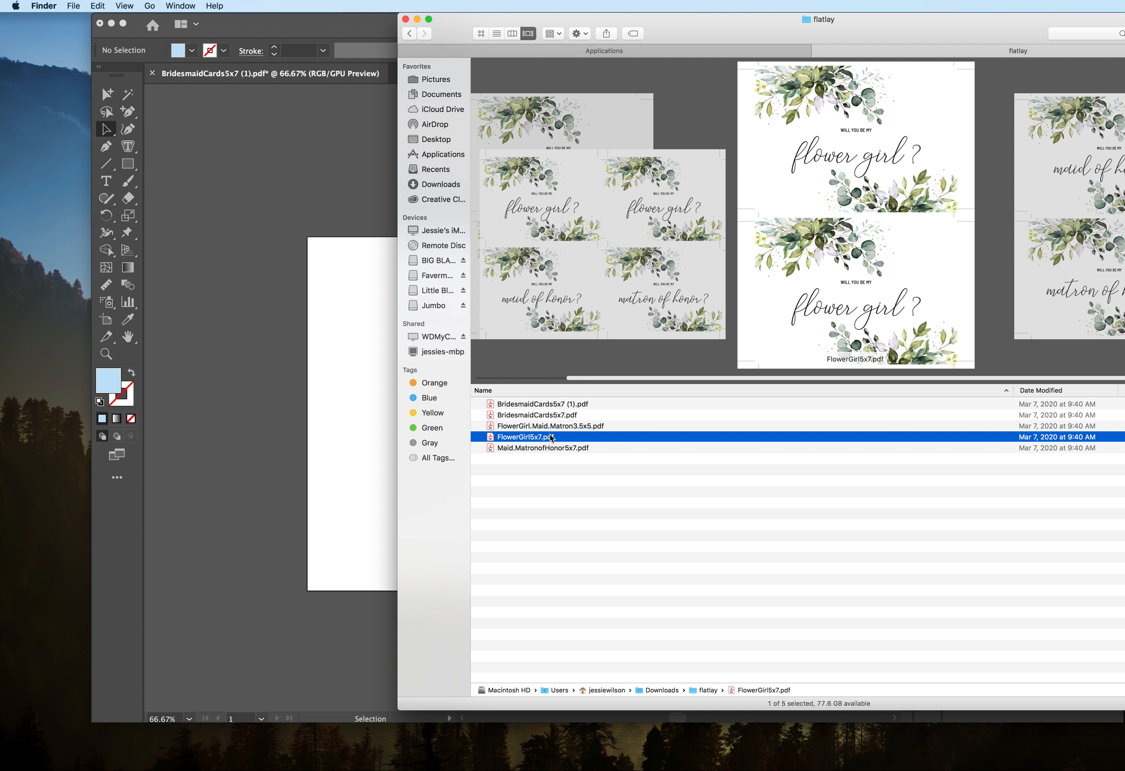
pyautogui.keyDown('shift'); pyautogui.click(551, 449); pyautogui.keyUp('shift')
# Step: Switch to Illustrator and create a new landscape print document, 11 in wide and 8.5 in high
pyautogui.click(243, 277)
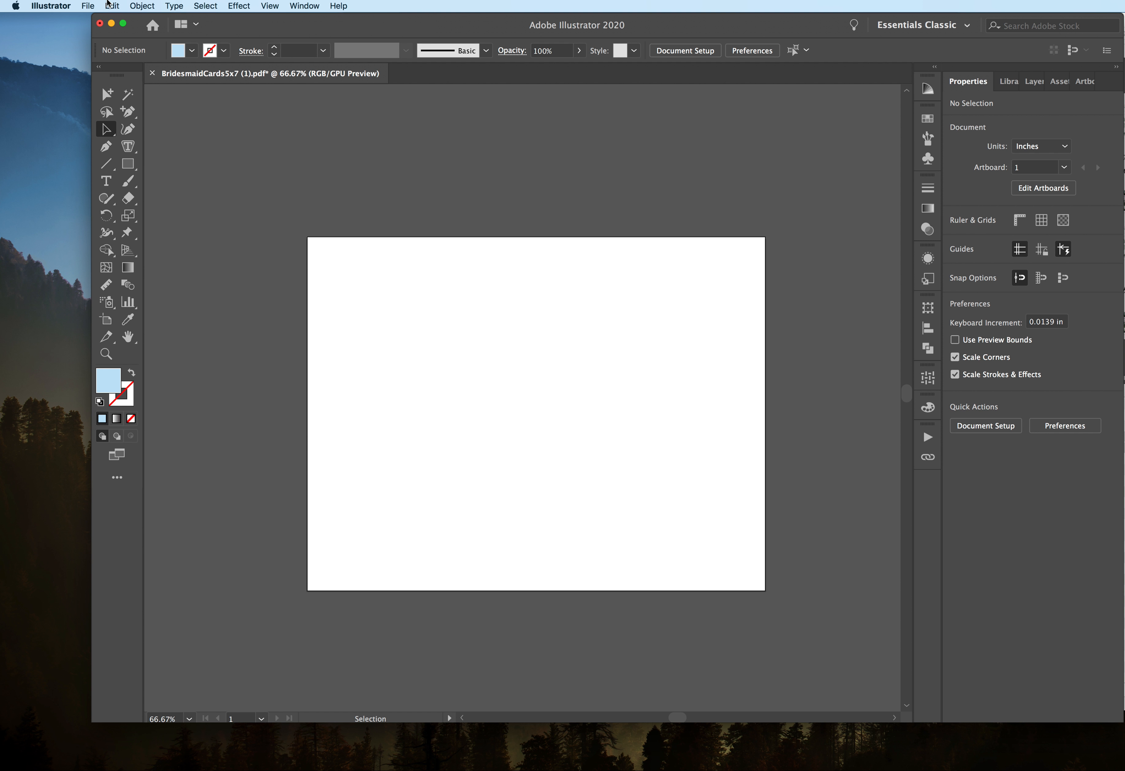
pyautogui.click(87, 5)
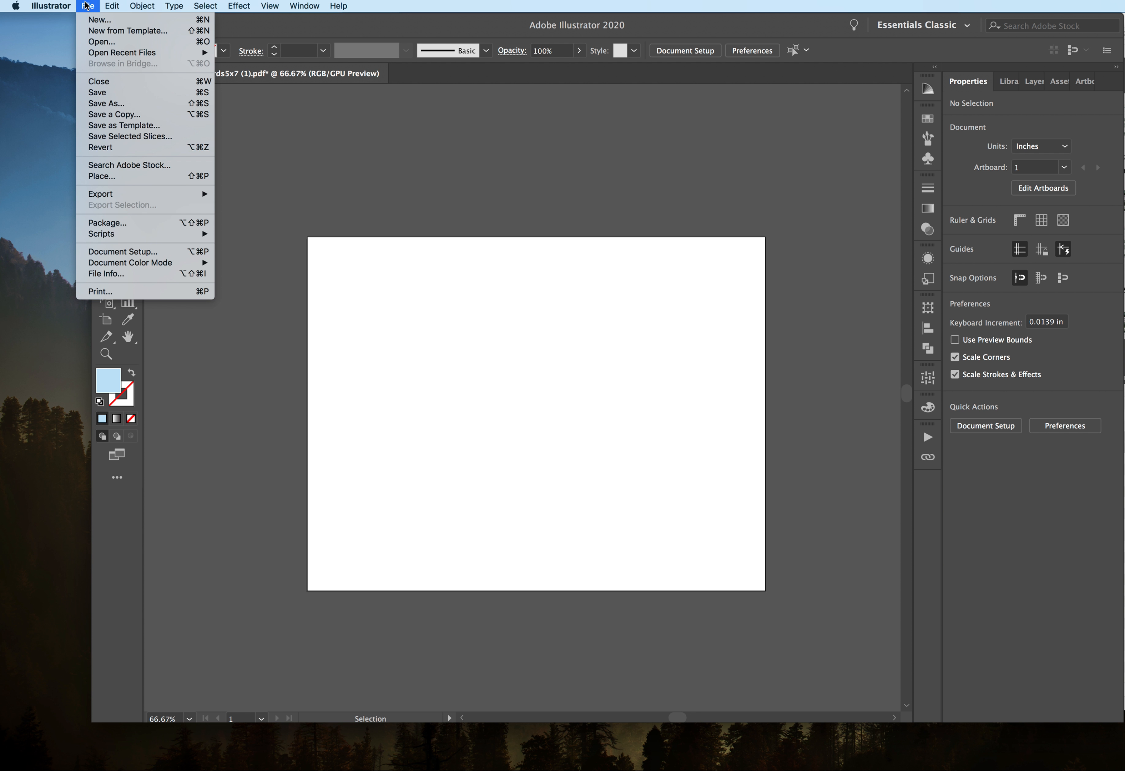
pyautogui.click(99, 20)
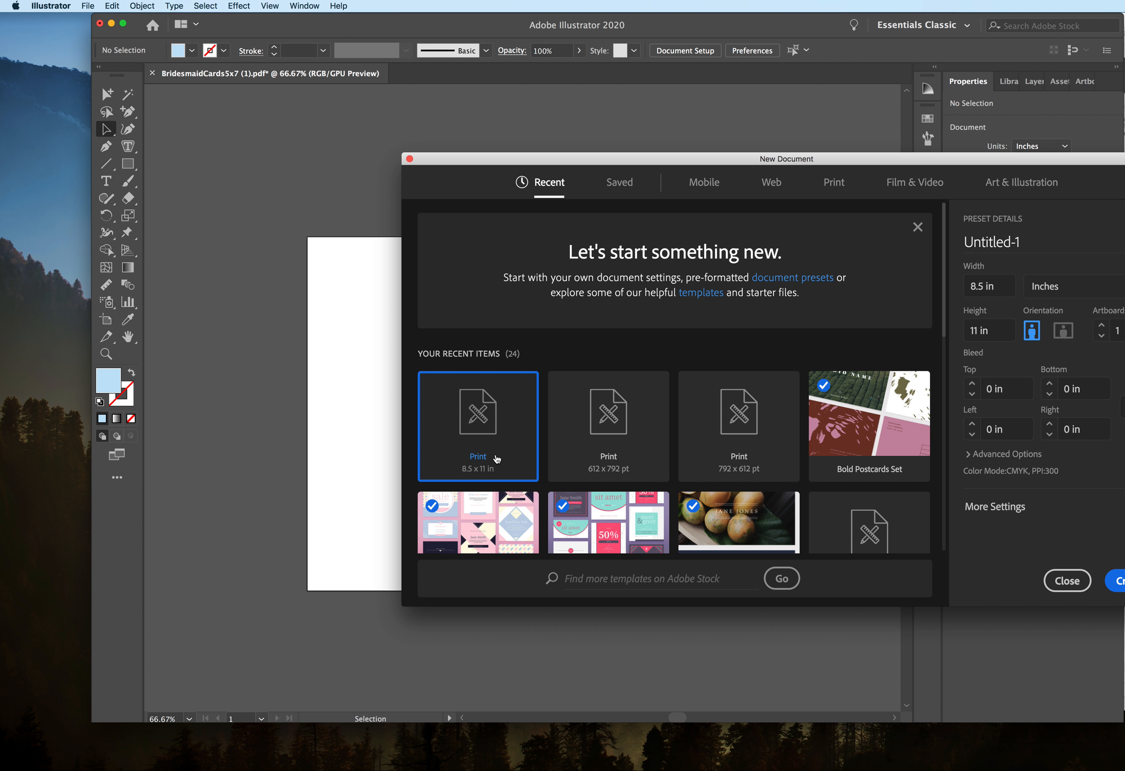
pyautogui.click(1063, 331)
pyautogui.moveTo(985, 158); pyautogui.dragTo(795, 123)
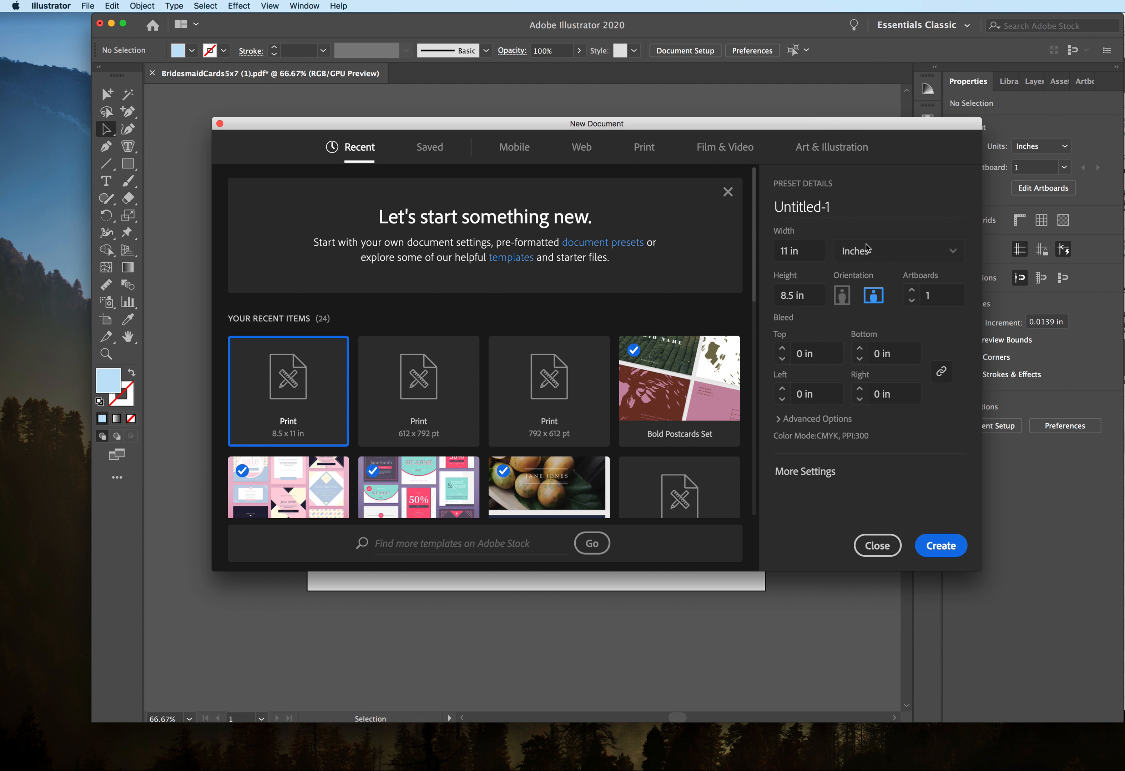
pyautogui.click(927, 546)
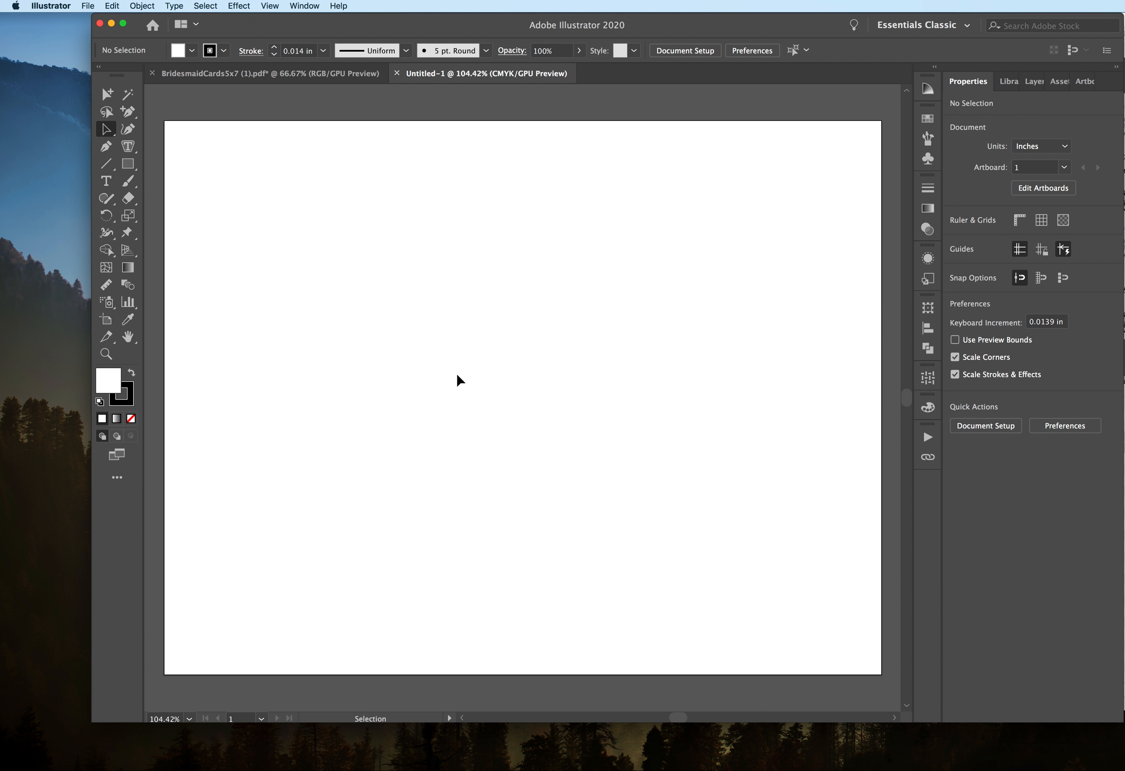
# Step: Display the new document's layers with the whole artboard in view
pyautogui.press('super+minus')
pyautogui.press('super+minus')
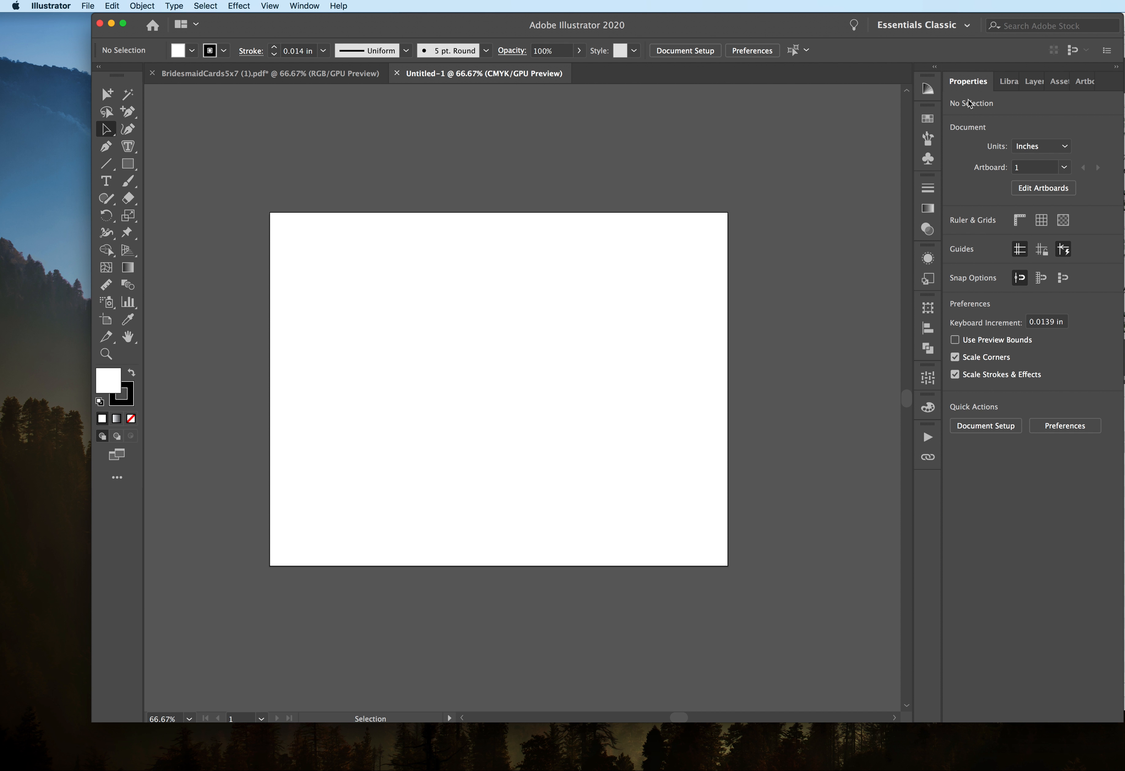
pyautogui.click(1033, 81)
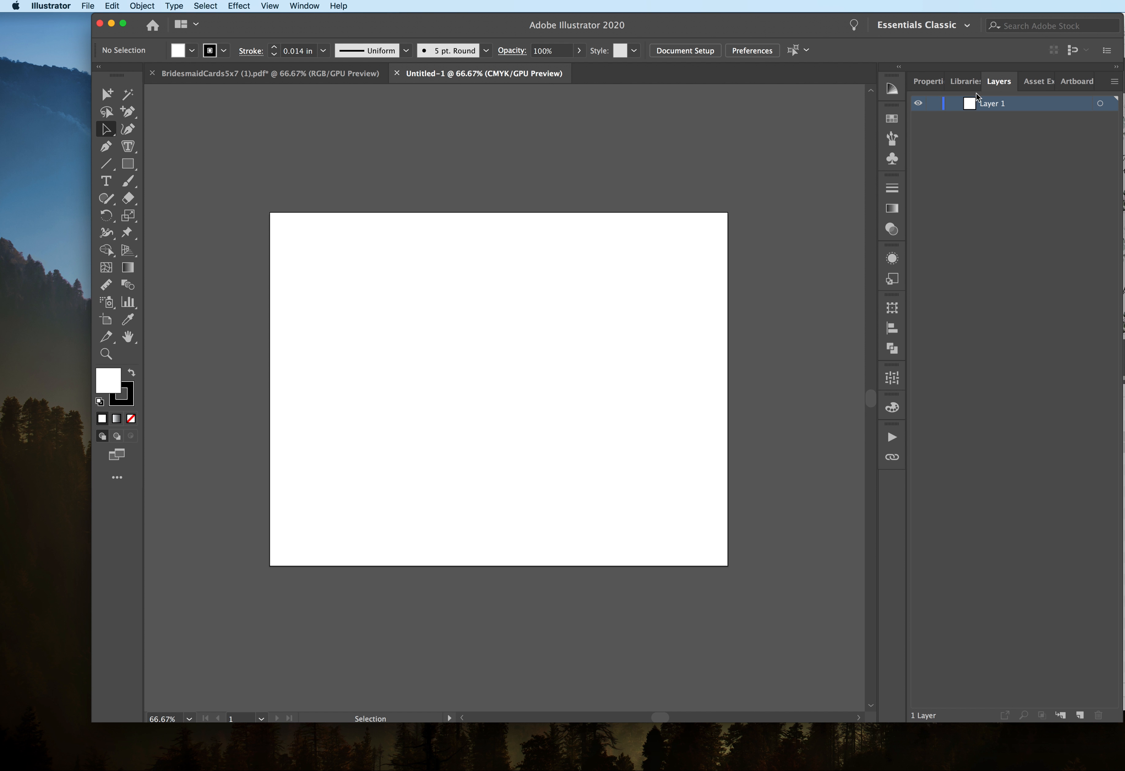
# Step: Bring BridesmaidCards5x7.pdf, FlowerGirl5x7.pdf and Maid.MatronofHonor5x7.pdf from the flatlay folder in Finder onto the artboard in Illustrator
pyautogui.click(1124, 73)
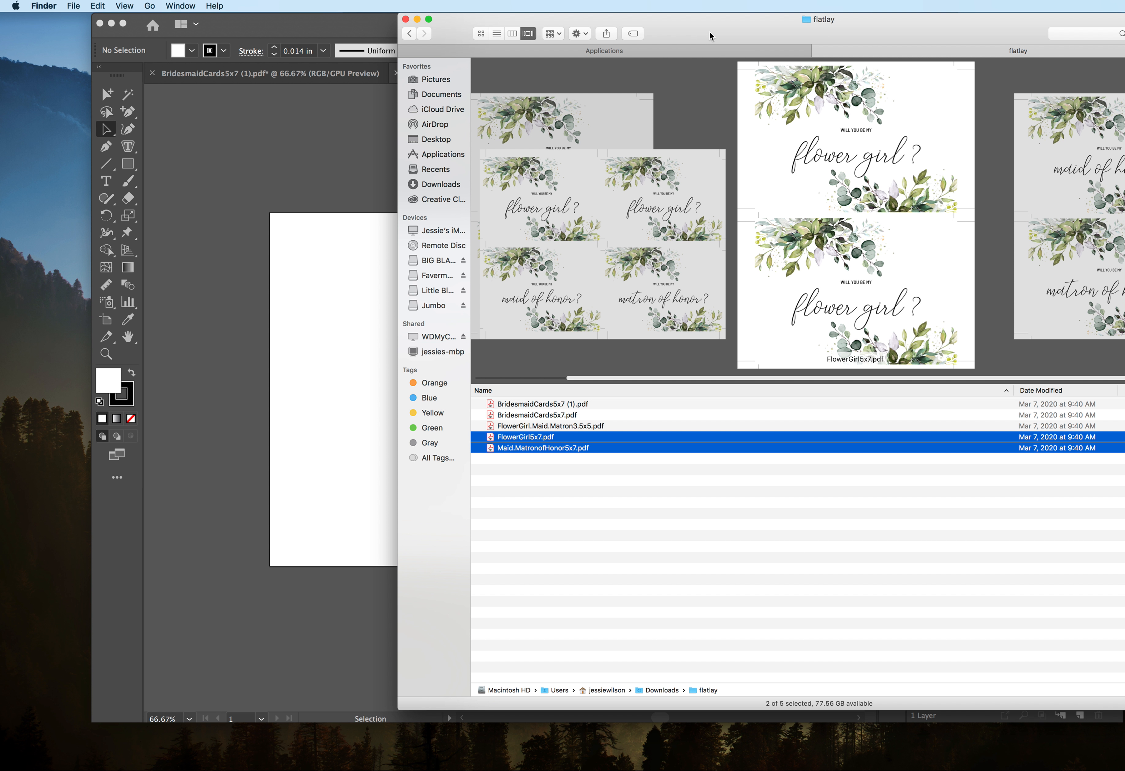
pyautogui.click(512, 450)
pyautogui.press('Up')
pyautogui.keyDown('super'); pyautogui.click(516, 449); pyautogui.keyUp('super')
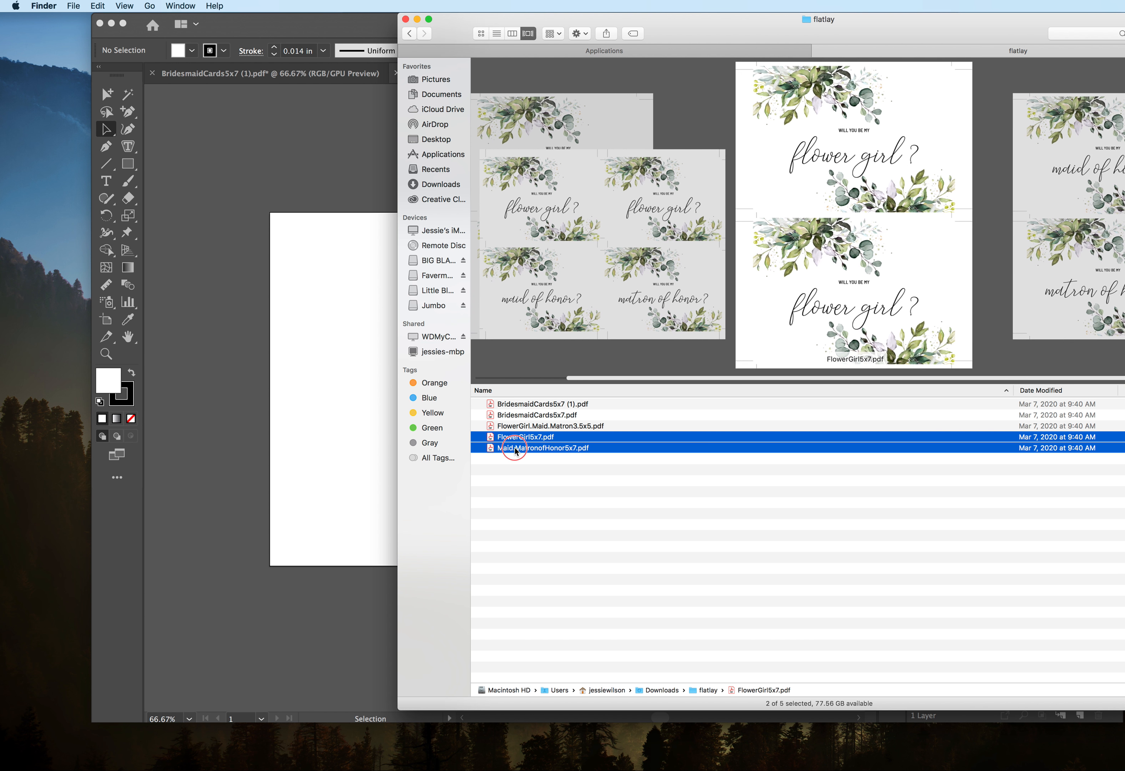
pyautogui.keyDown('super'); pyautogui.click(517, 416); pyautogui.keyUp('super')
pyautogui.moveTo(517, 420); pyautogui.dragTo(327, 385)
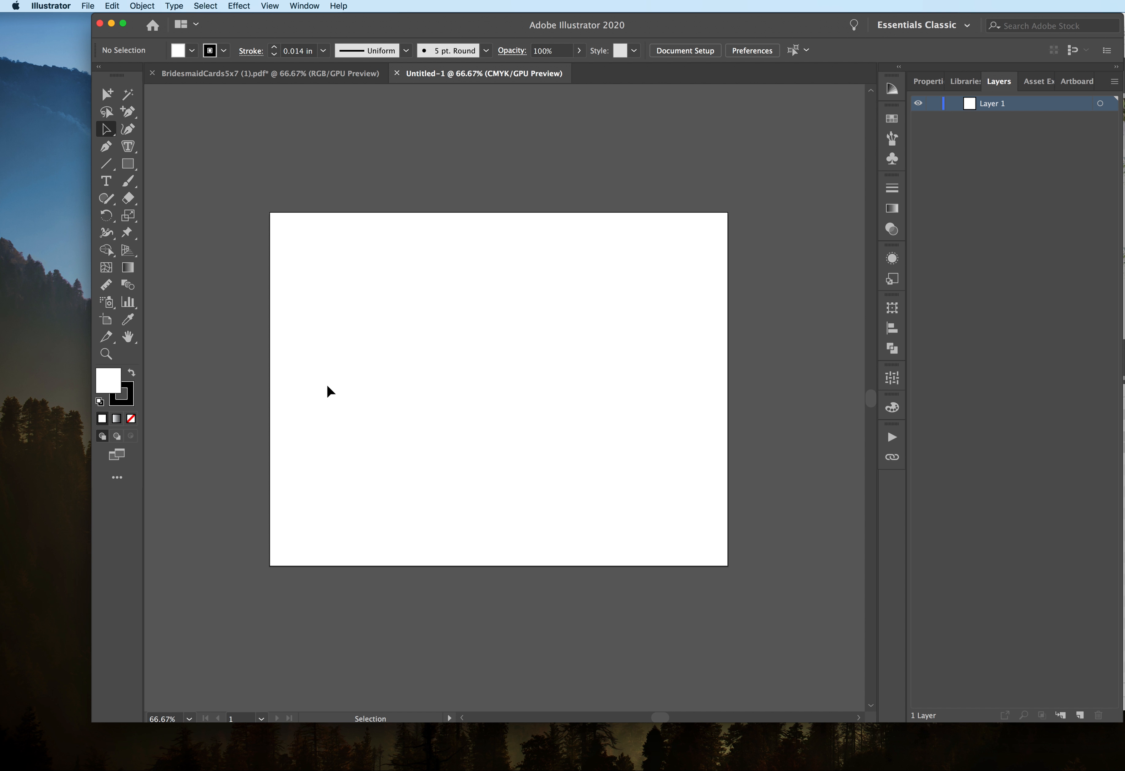
pyautogui.moveTo(327, 385); pyautogui.dragTo(487, 389)
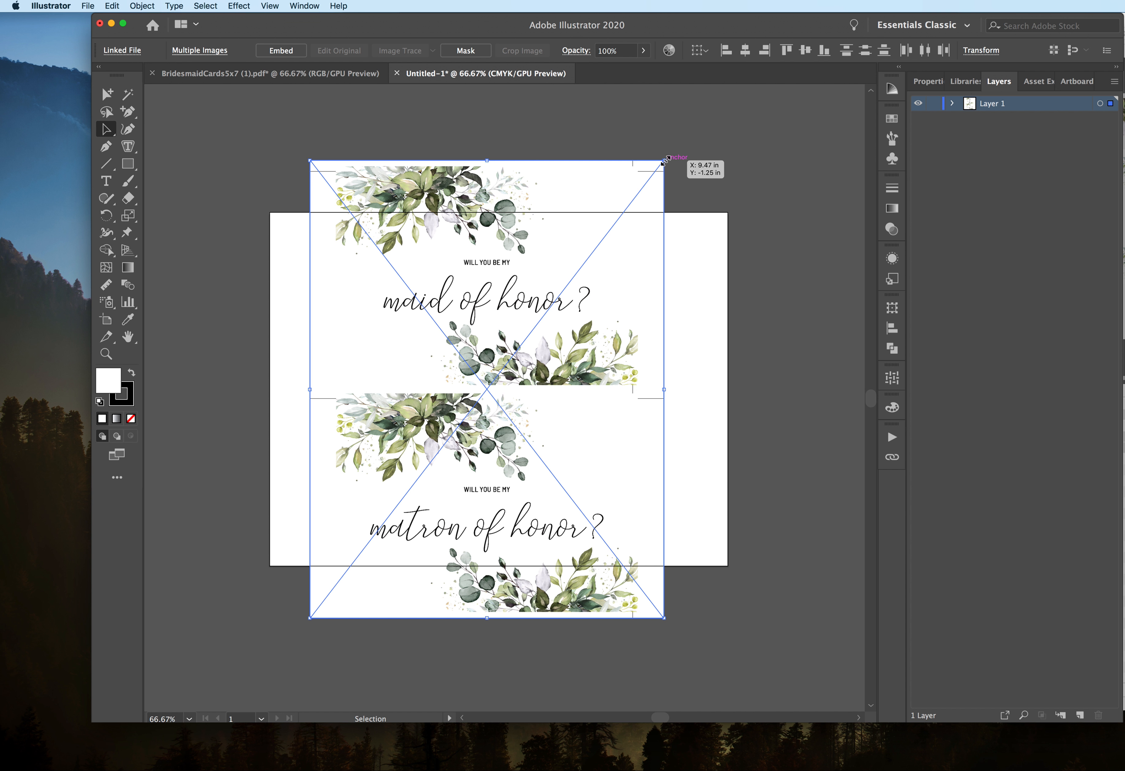
# Step: Scale the three placed card pages down together to fit within the artboard and reposition them
pyautogui.moveTo(665, 160); pyautogui.dragTo(459, 426)
pyautogui.moveTo(446, 497); pyautogui.dragTo(443, 390)
pyautogui.moveTo(454, 456); pyautogui.dragTo(454, 411)
# Step: Spread the stacked card pages apart, with bridesmaid on the left, maid of honor in the middle and flower girl on the right
pyautogui.click(502, 424)
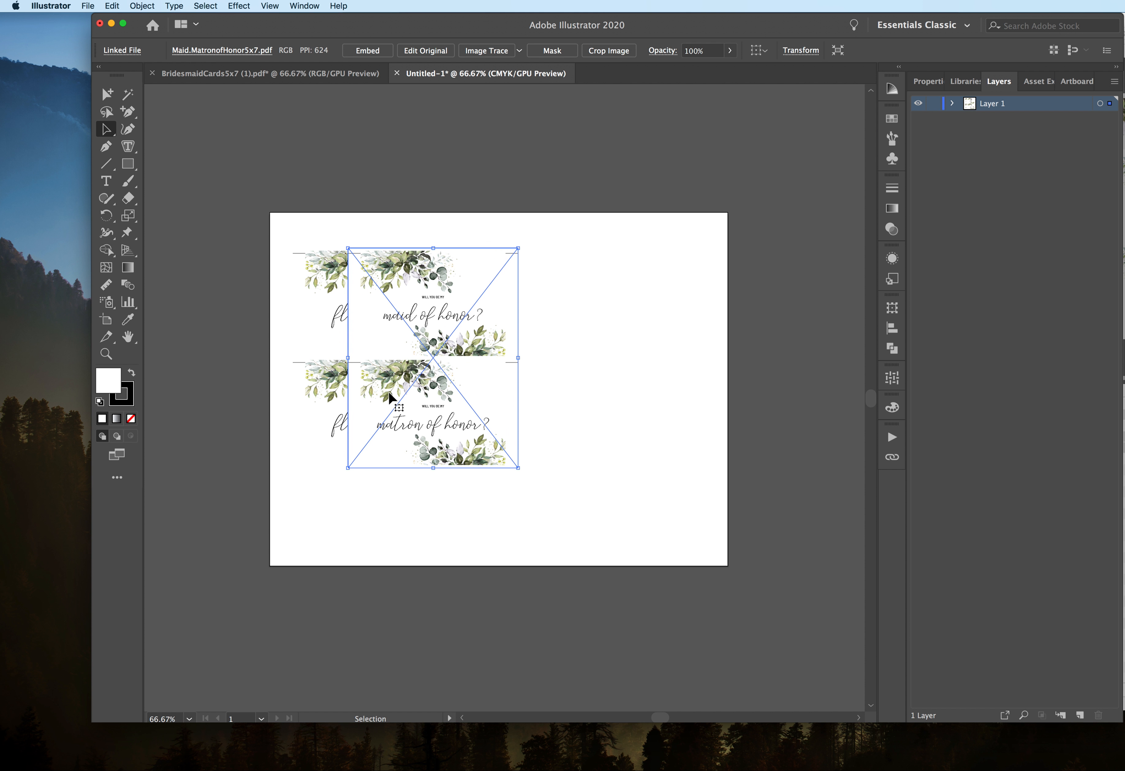
pyautogui.moveTo(328, 375); pyautogui.dragTo(537, 387)
pyautogui.moveTo(385, 389); pyautogui.dragTo(438, 411)
# Step: Look at the overlapping-pages mockup on the website in Safari and return to Illustrator
pyautogui.press('super+Tab')
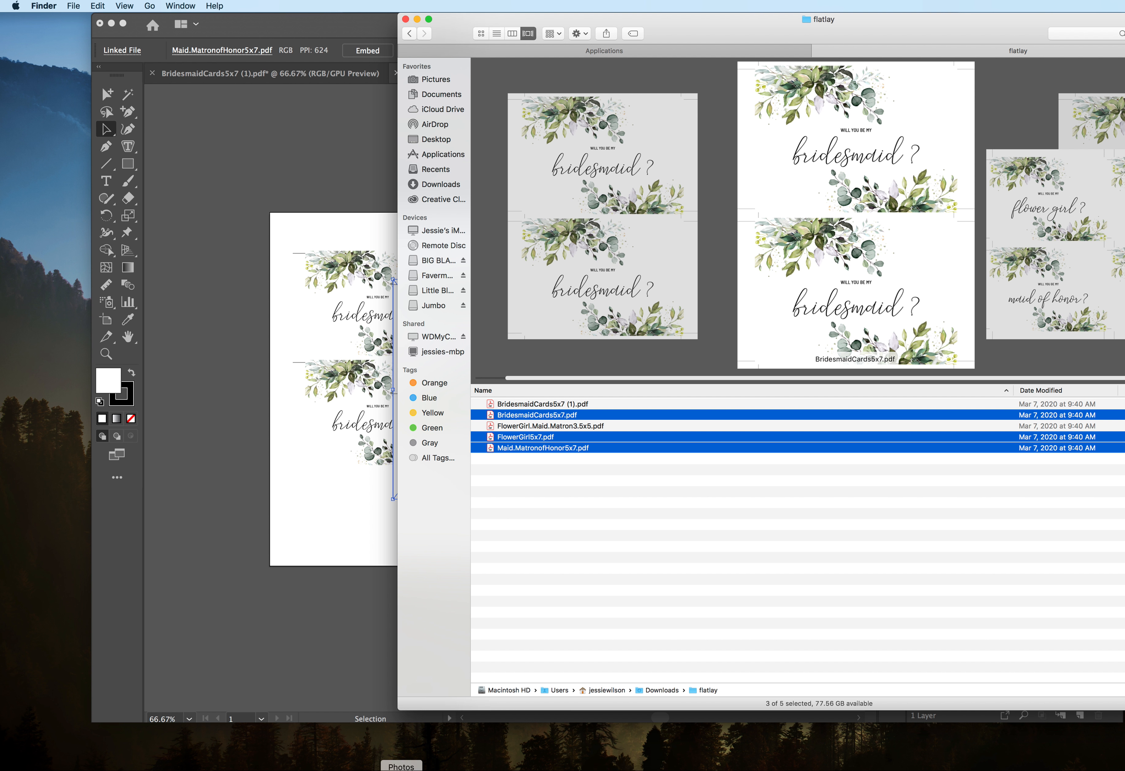
pyautogui.click(131, 769)
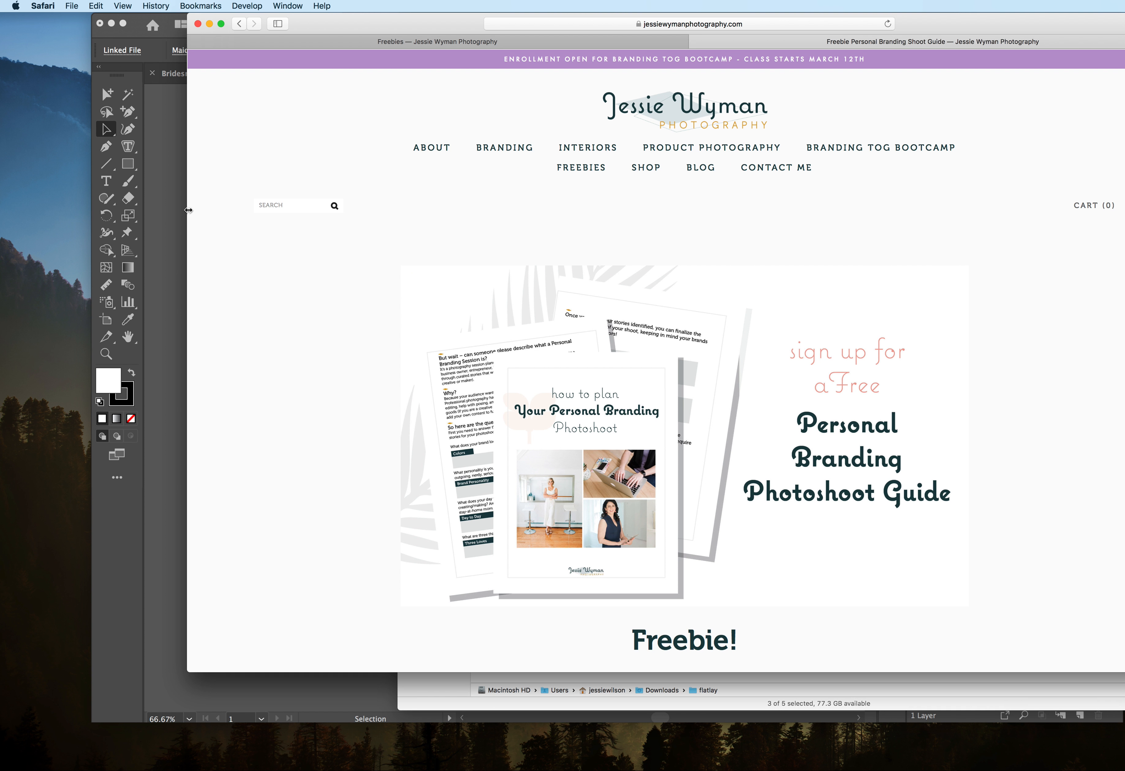
pyautogui.click(180, 207)
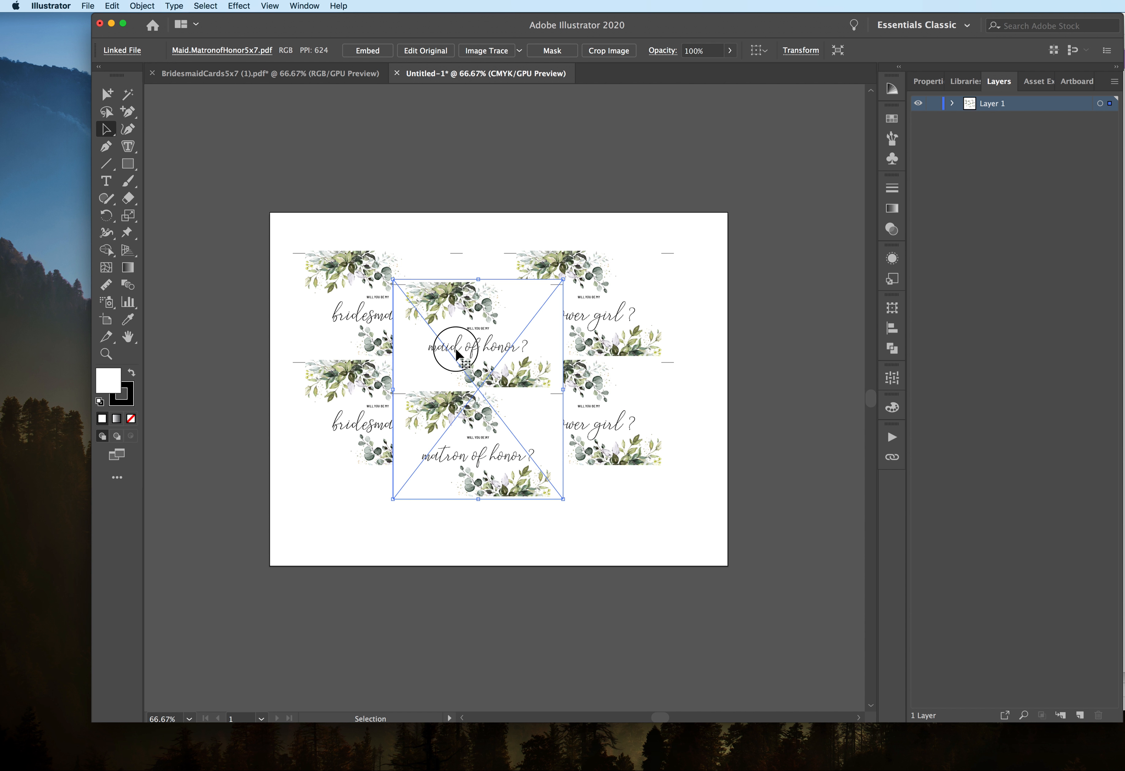
# Step: Align the top edges of all three card pages and rotate them together slightly counterclockwise
pyautogui.moveTo(467, 348); pyautogui.dragTo(512, 369)
pyautogui.moveTo(686, 487); pyautogui.dragTo(356, 346)
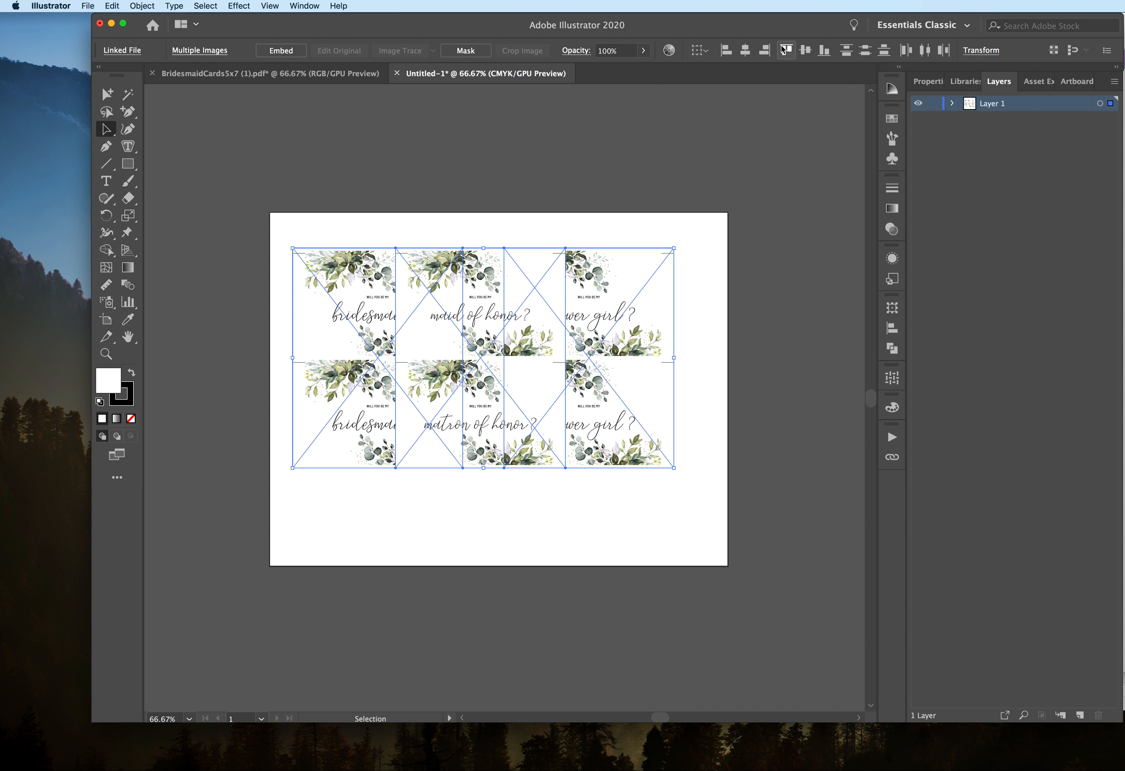
pyautogui.moveTo(677, 243); pyautogui.dragTo(669, 205)
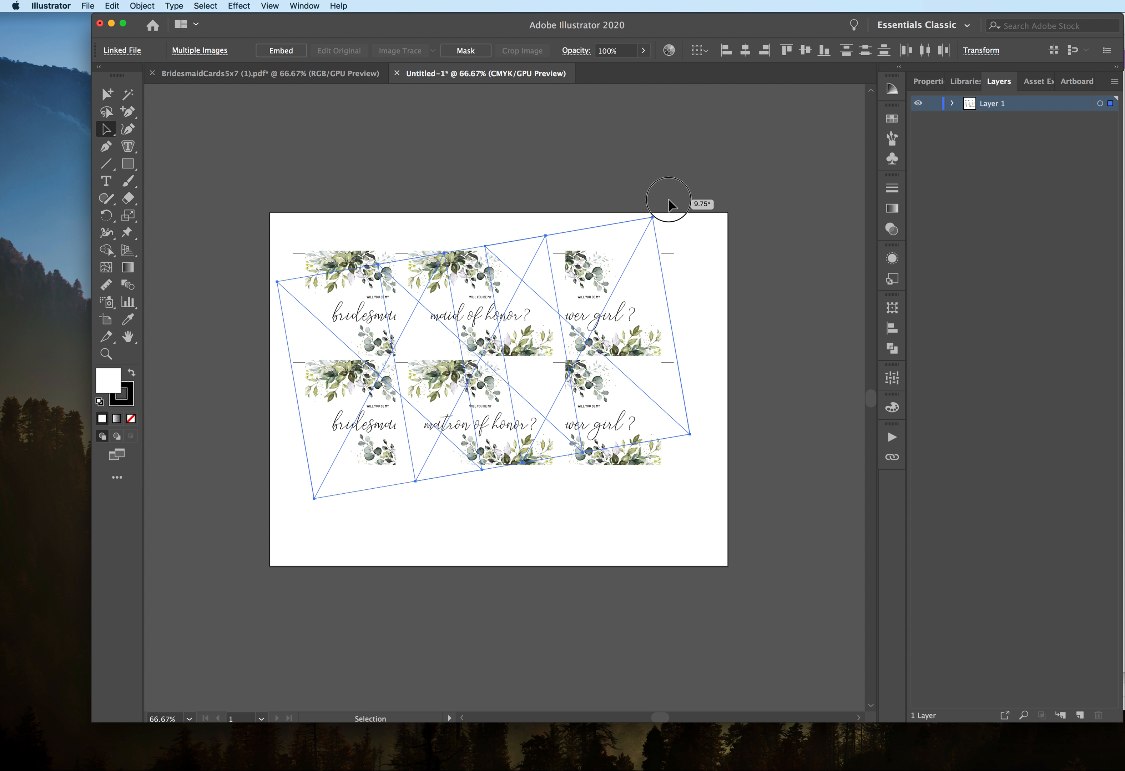
pyautogui.moveTo(669, 201); pyautogui.dragTo(666, 190)
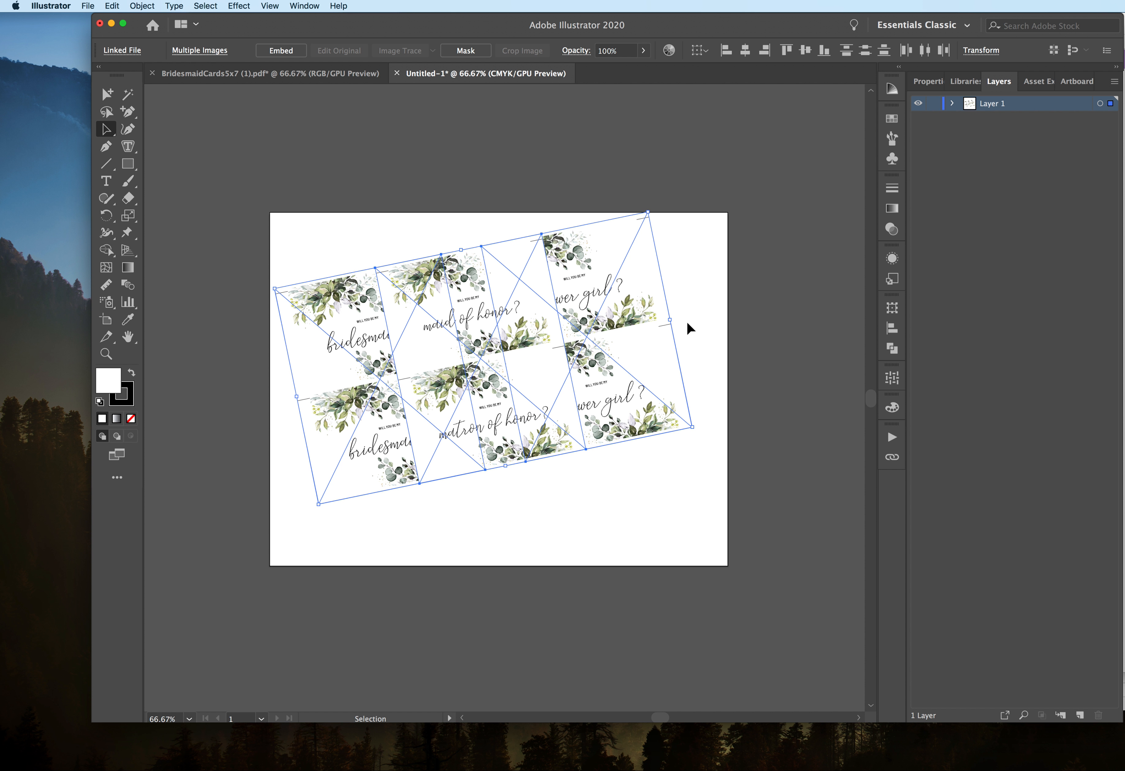
# Step: Move the tilted maid of honor page slightly down and the flower girl page farther right and down
pyautogui.click(691, 287)
pyautogui.moveTo(446, 339); pyautogui.dragTo(454, 360)
pyautogui.moveTo(563, 317); pyautogui.dragTo(611, 338)
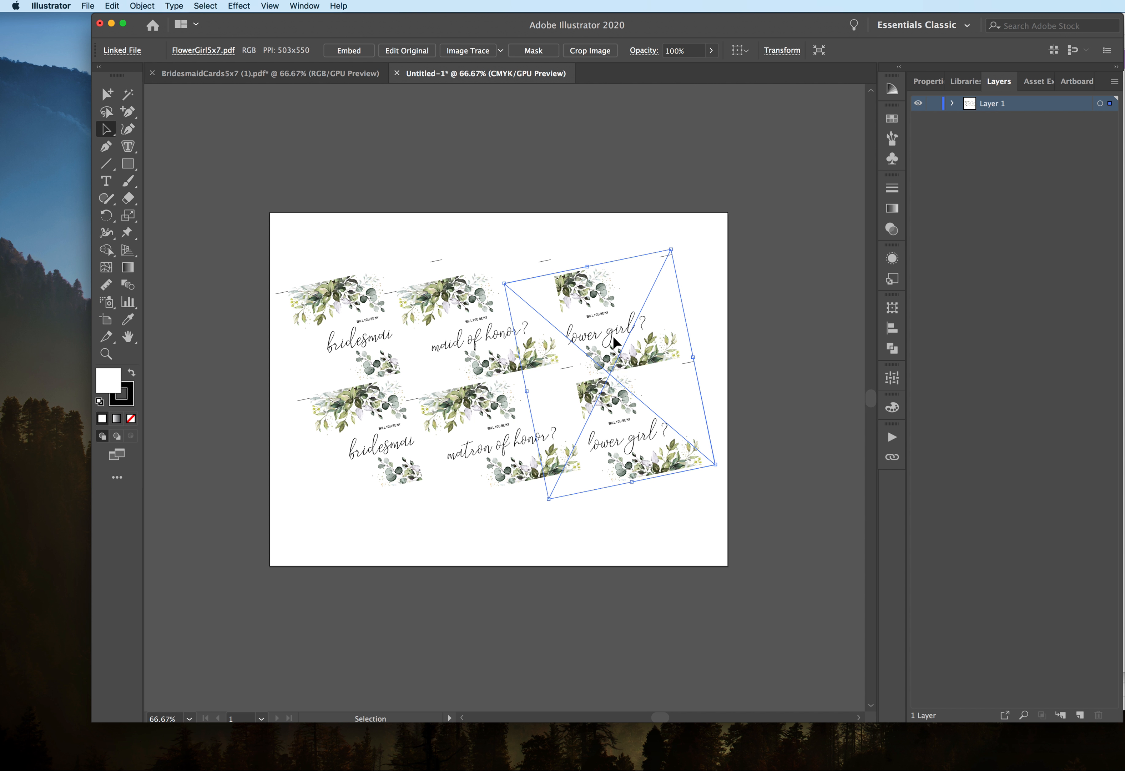
# Step: Bring the flower girl page in front of the other card pages
pyautogui.click(650, 523)
pyautogui.click(641, 463)
pyautogui.click(496, 413)
pyautogui.click(348, 400)
pyautogui.click(634, 413)
pyautogui.rightClick(634, 408)
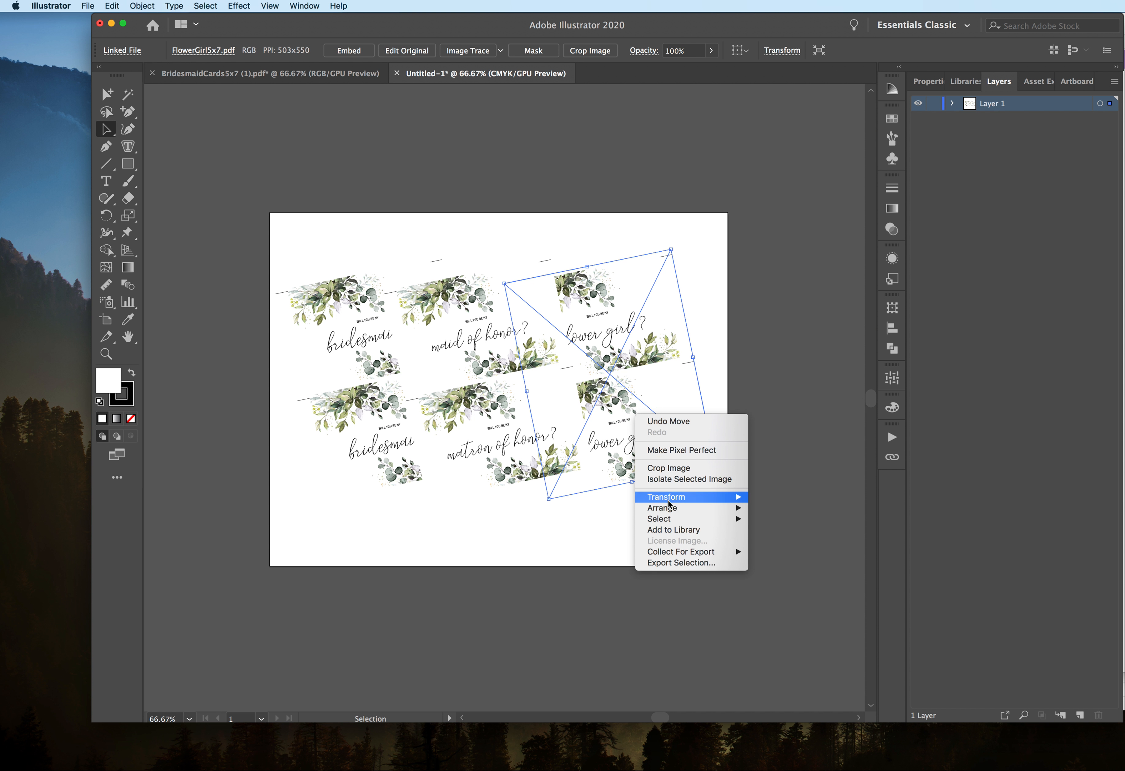
pyautogui.moveTo(672, 508)
pyautogui.click(784, 508)
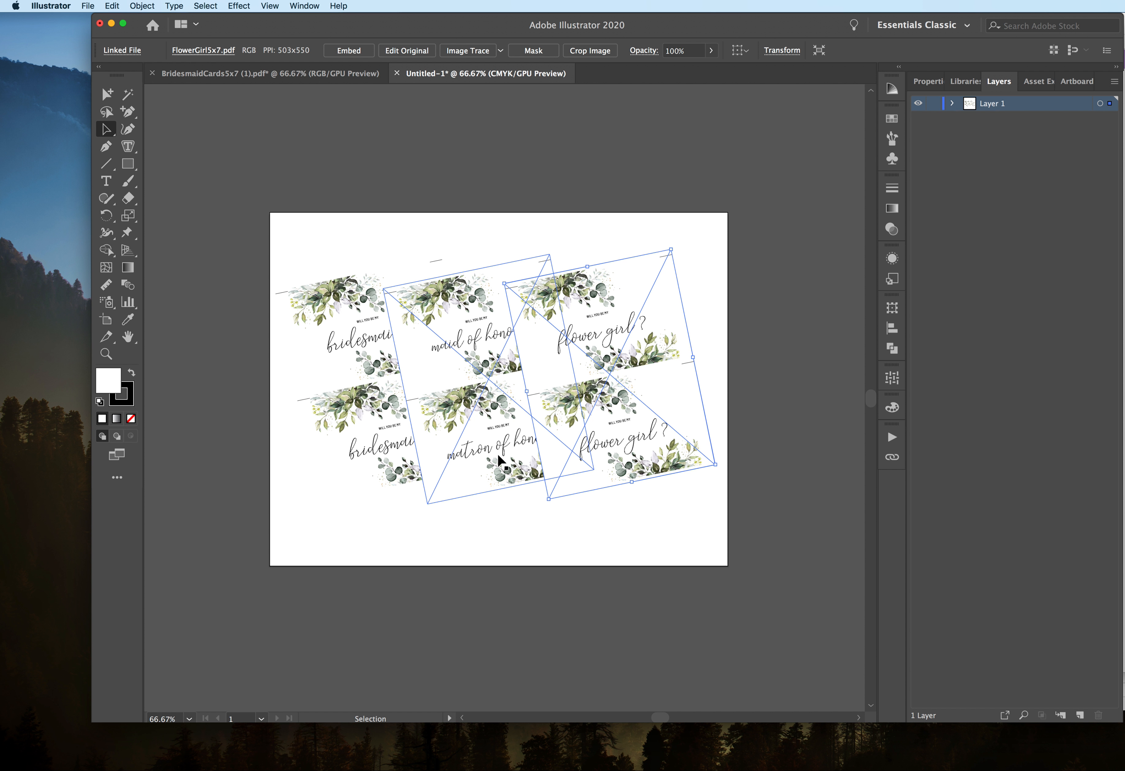
pyautogui.click(483, 458)
pyautogui.click(367, 434)
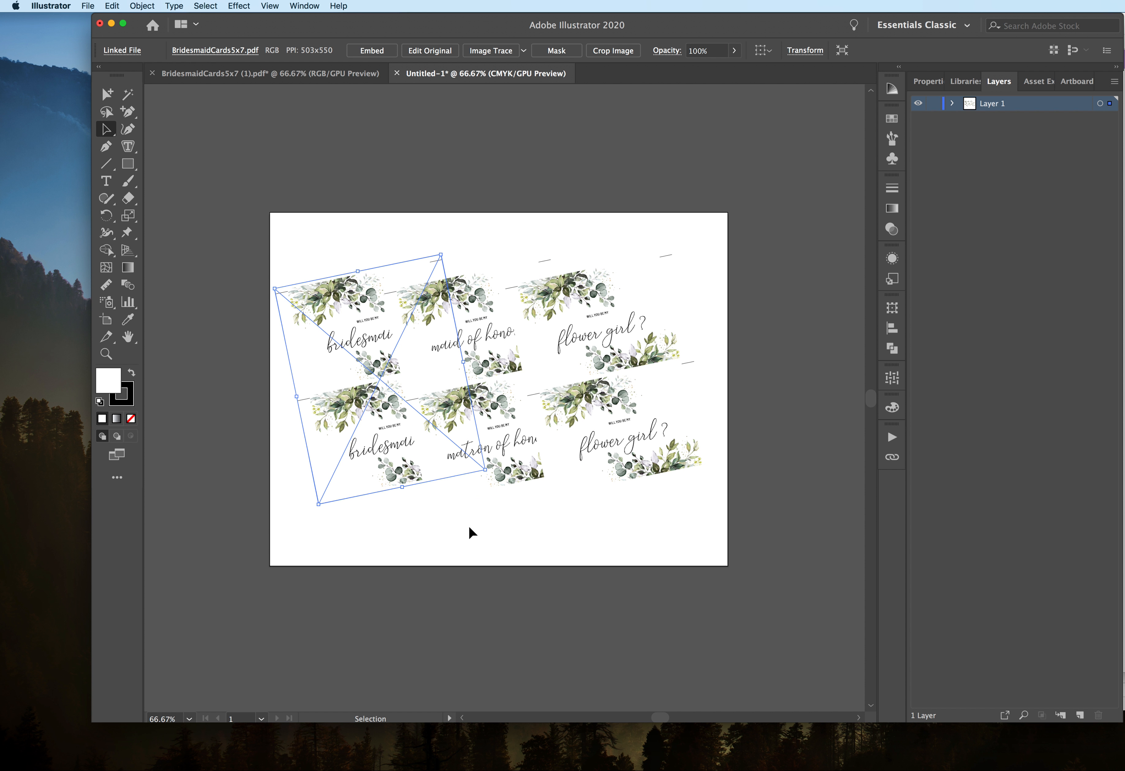
pyautogui.moveTo(684, 524); pyautogui.dragTo(309, 399)
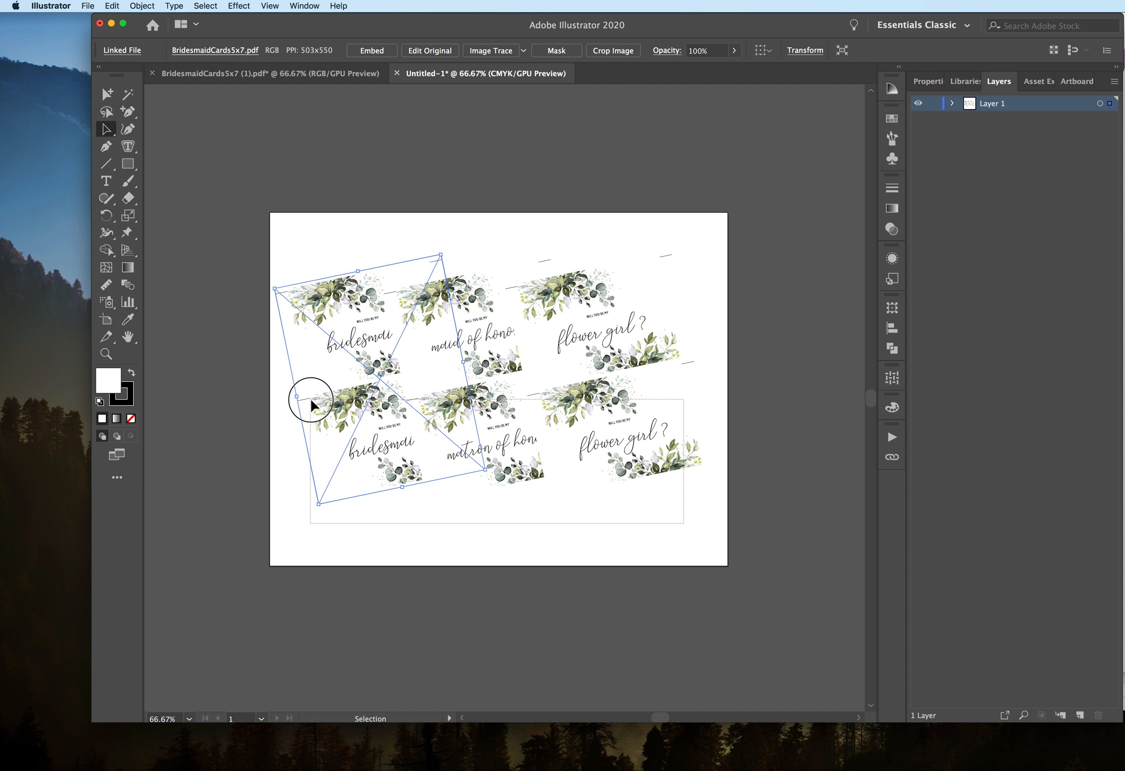
pyautogui.click(522, 535)
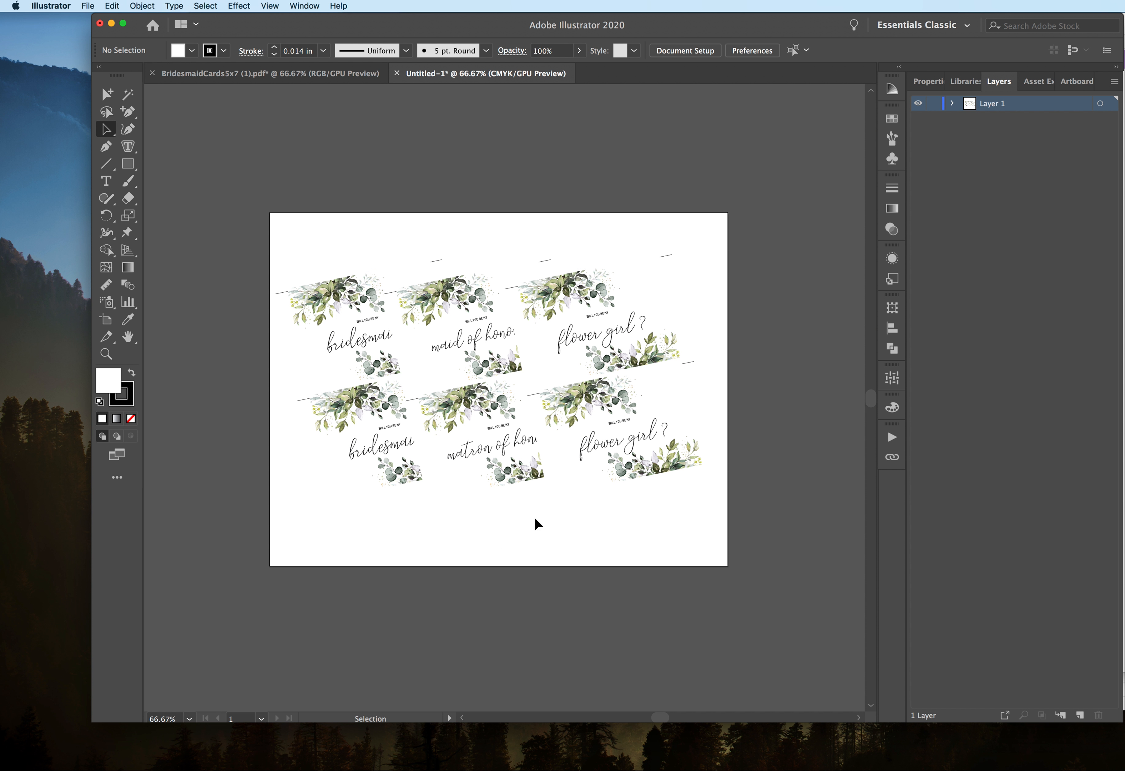
# Step: Start a Drop Shadow effect on the flower girl page with its preview turned on
pyautogui.click(580, 369)
pyautogui.click(239, 6)
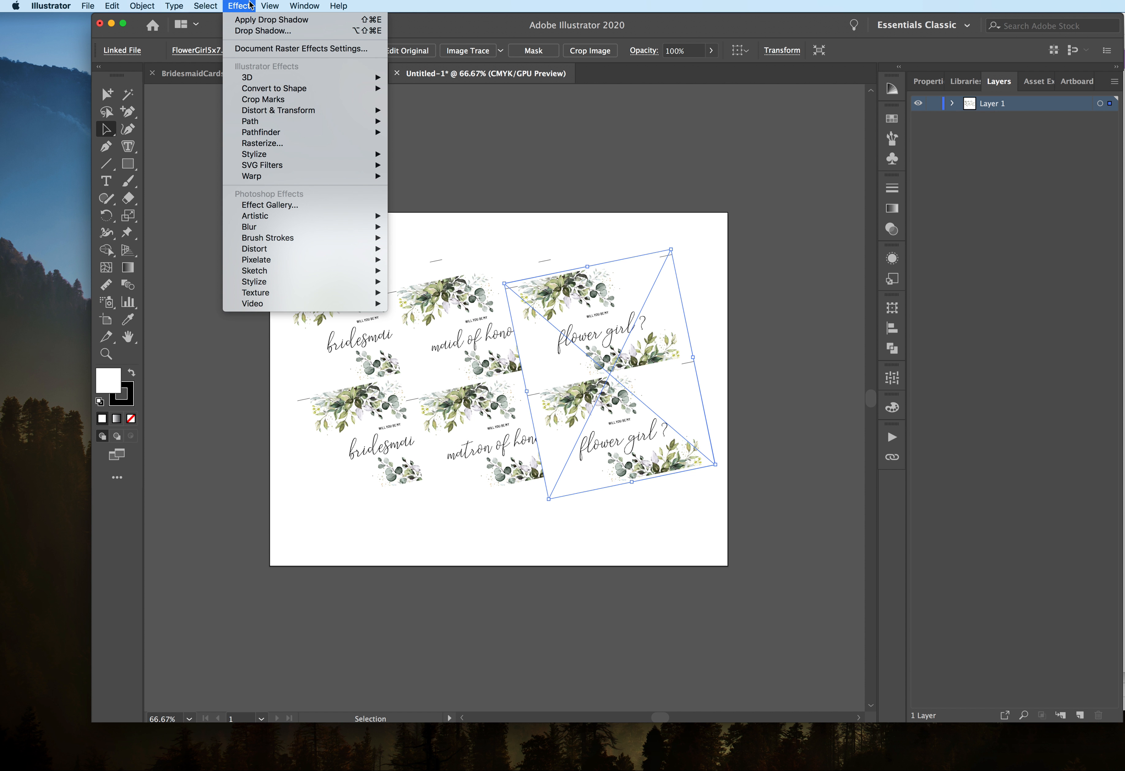
pyautogui.moveTo(300, 154)
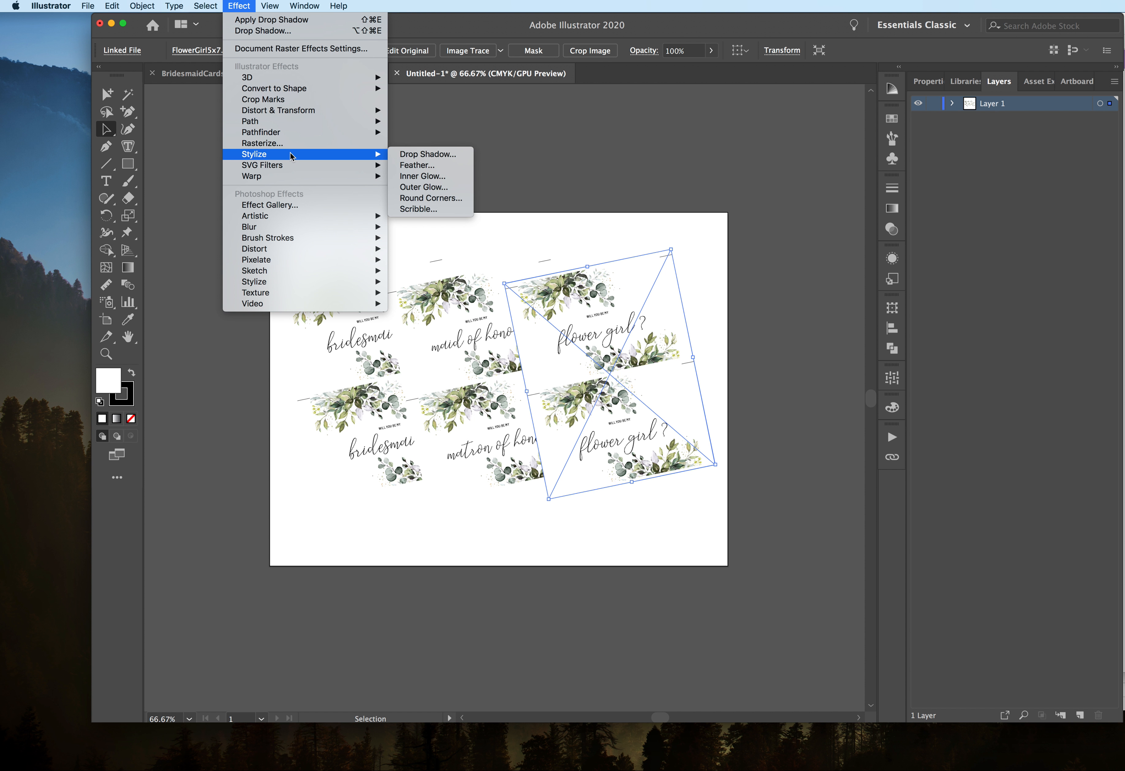
pyautogui.click(435, 154)
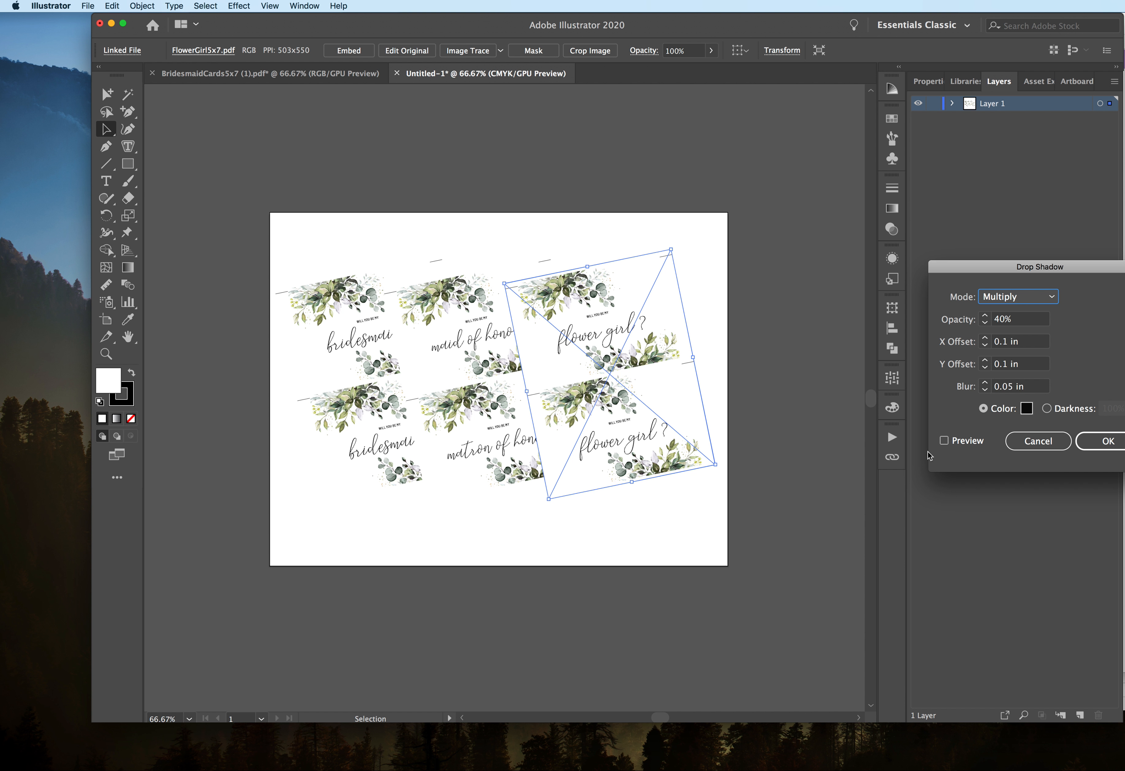
pyautogui.click(943, 440)
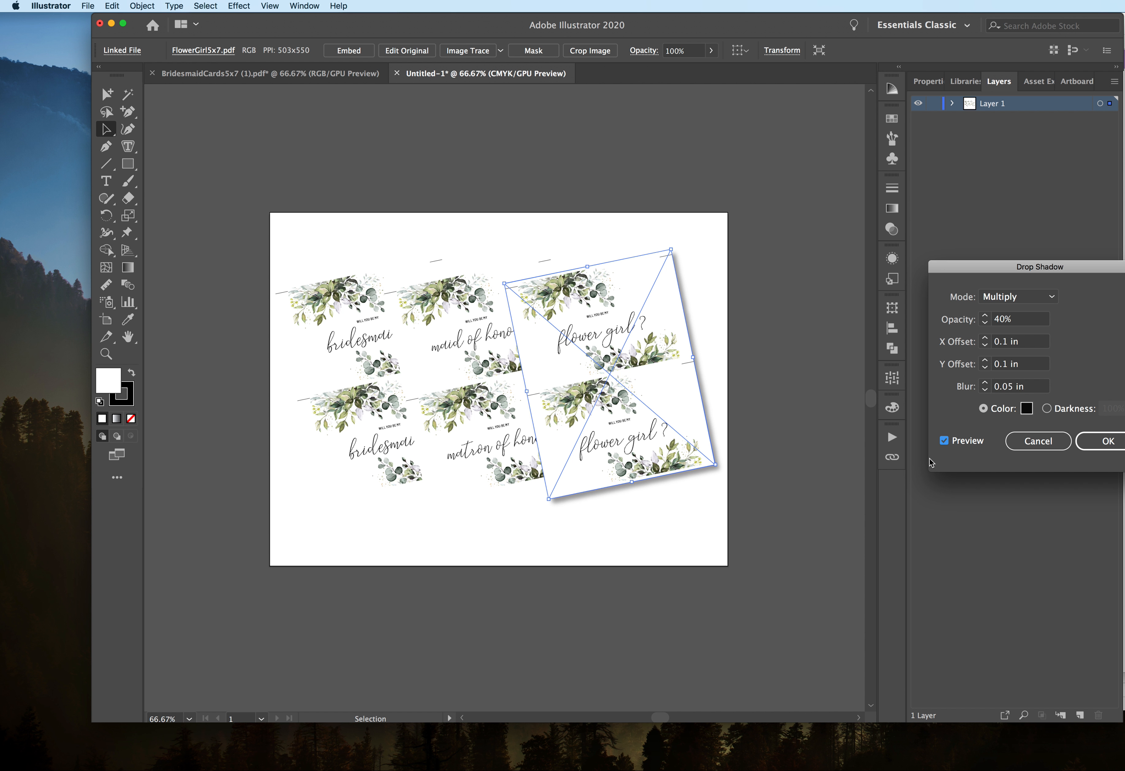
# Step: Set the drop shadow's opacity to 45% and blur to 0 in, and apply it to the flower girl page
pyautogui.click(984, 316)
pyautogui.click(984, 316)
pyautogui.click(984, 317)
pyautogui.click(984, 317)
pyautogui.click(984, 316)
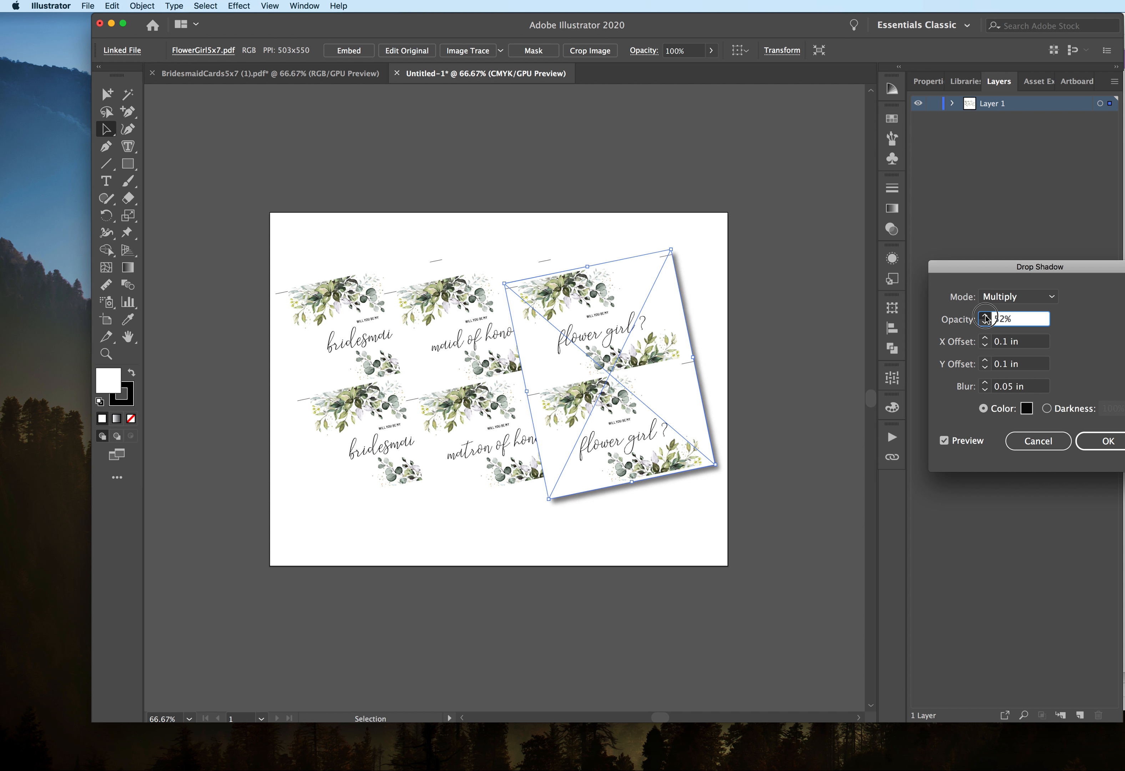
pyautogui.click(986, 324)
pyautogui.click(986, 323)
pyautogui.click(985, 390)
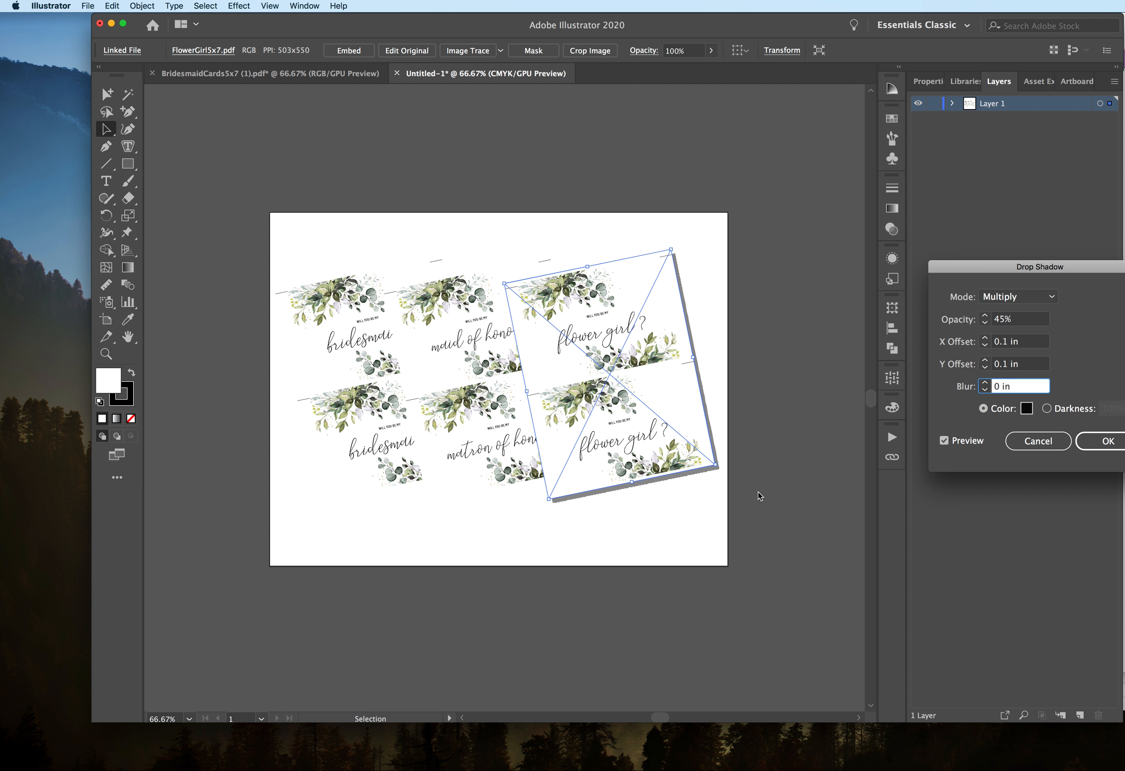
pyautogui.press('Return')
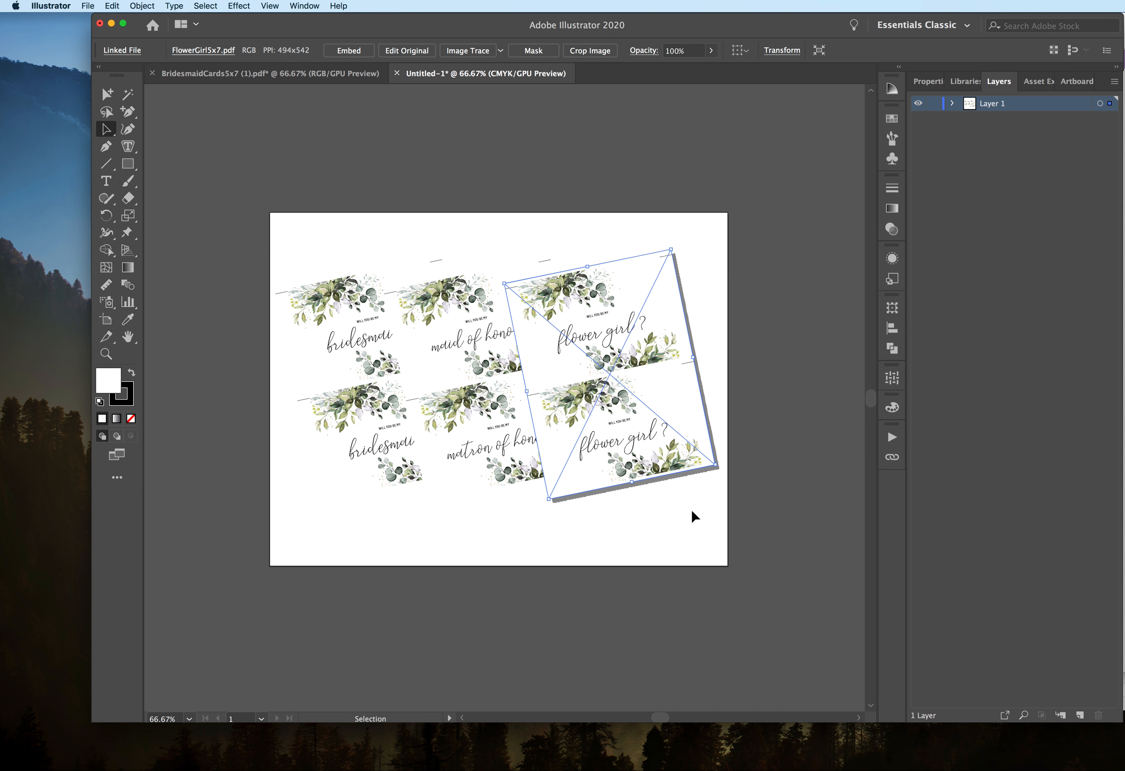
# Step: Examine the edge of the flower girl page's shadow up close and undo the stray move of the page
pyautogui.click(648, 487)
pyautogui.scroll(1, 646, 483)
pyautogui.scroll(3, 647, 483)
pyautogui.scroll(-3, 647, 483)
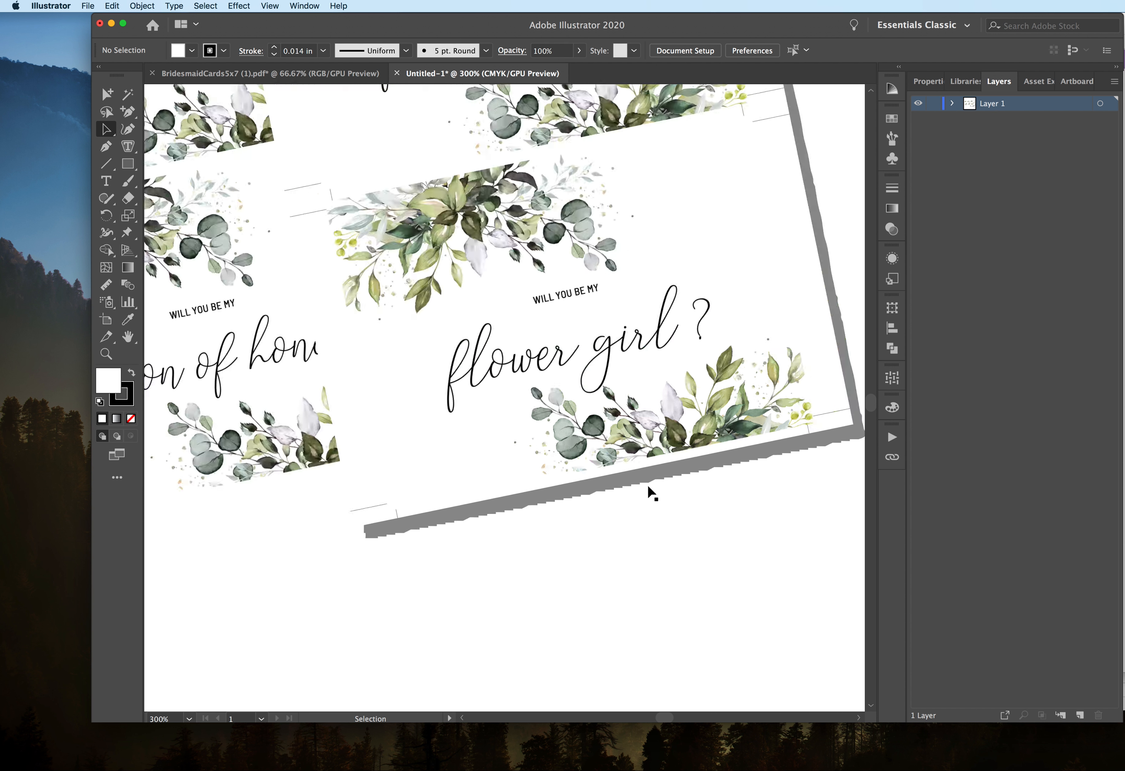
pyautogui.moveTo(645, 434); pyautogui.dragTo(608, 414)
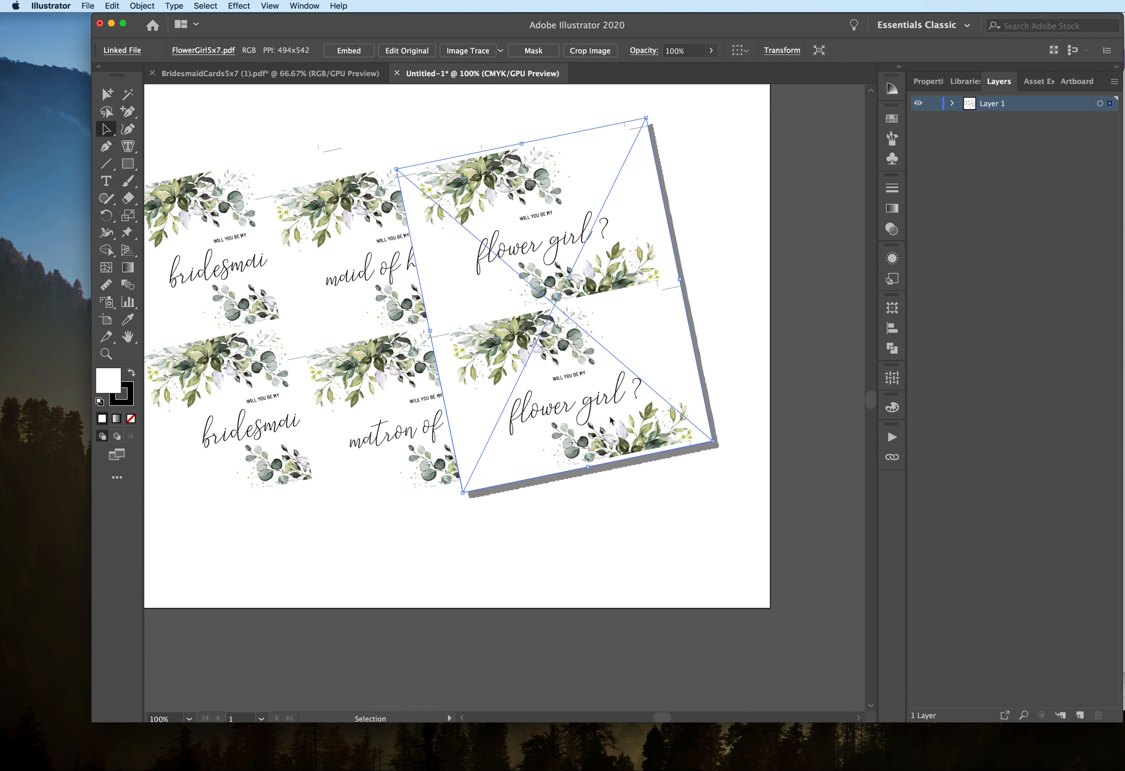
pyautogui.press('super+z')
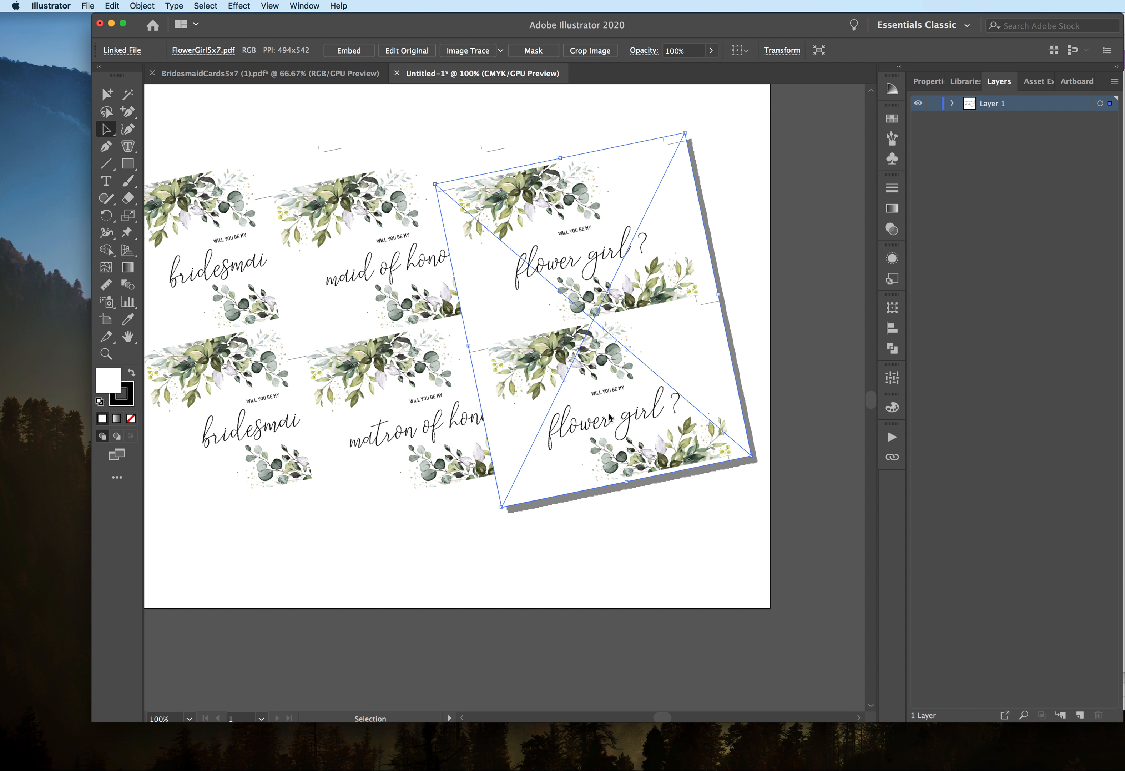
# Step: Open the flower girl page's existing drop shadow effect for editing
pyautogui.click(192, 5)
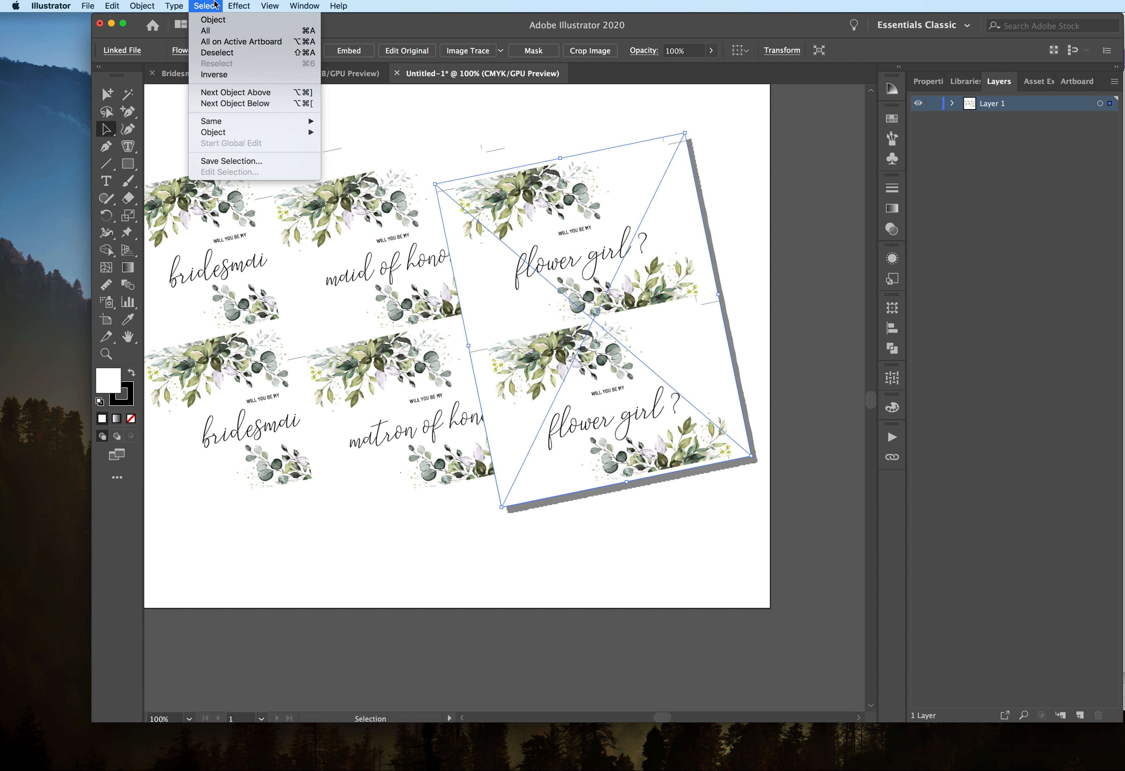
pyautogui.click(244, 5)
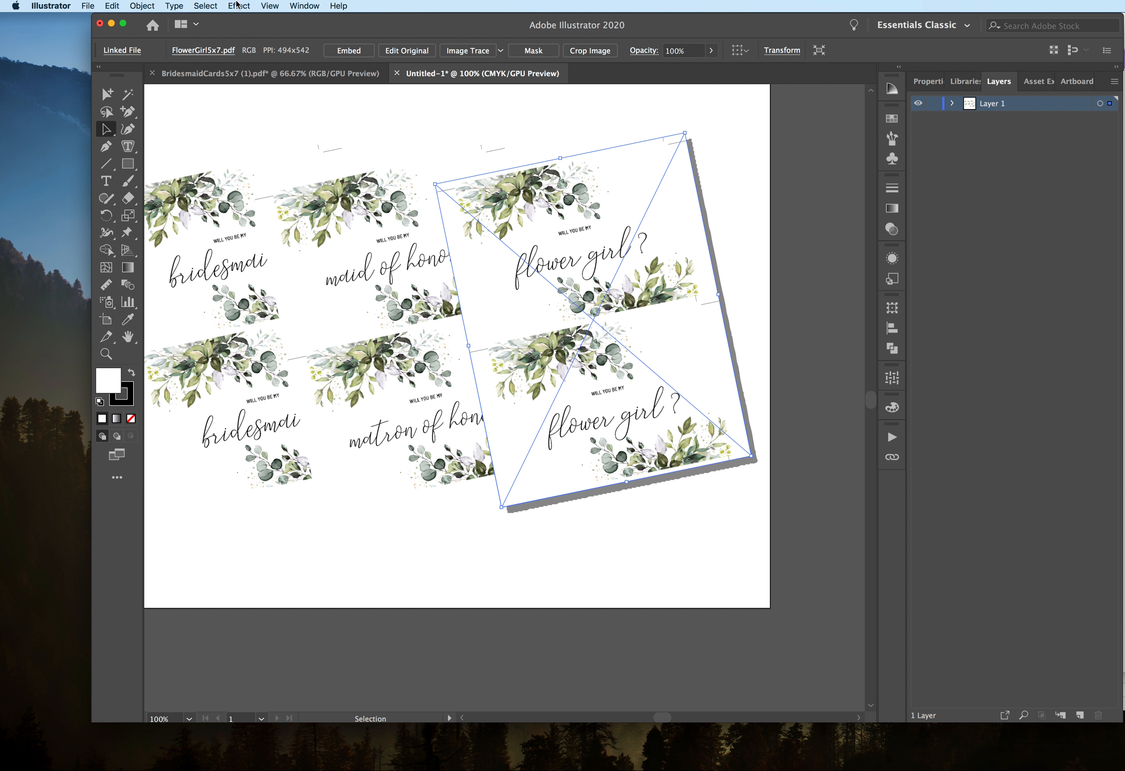
pyautogui.click(920, 84)
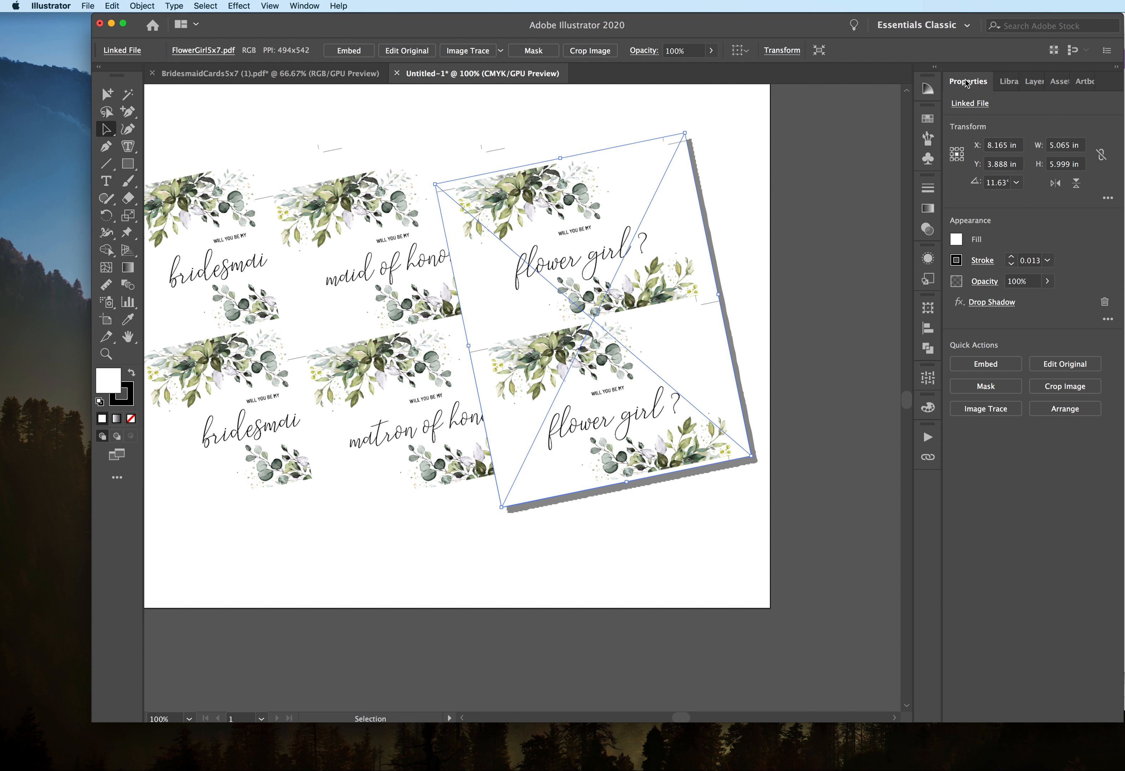
pyautogui.click(310, 6)
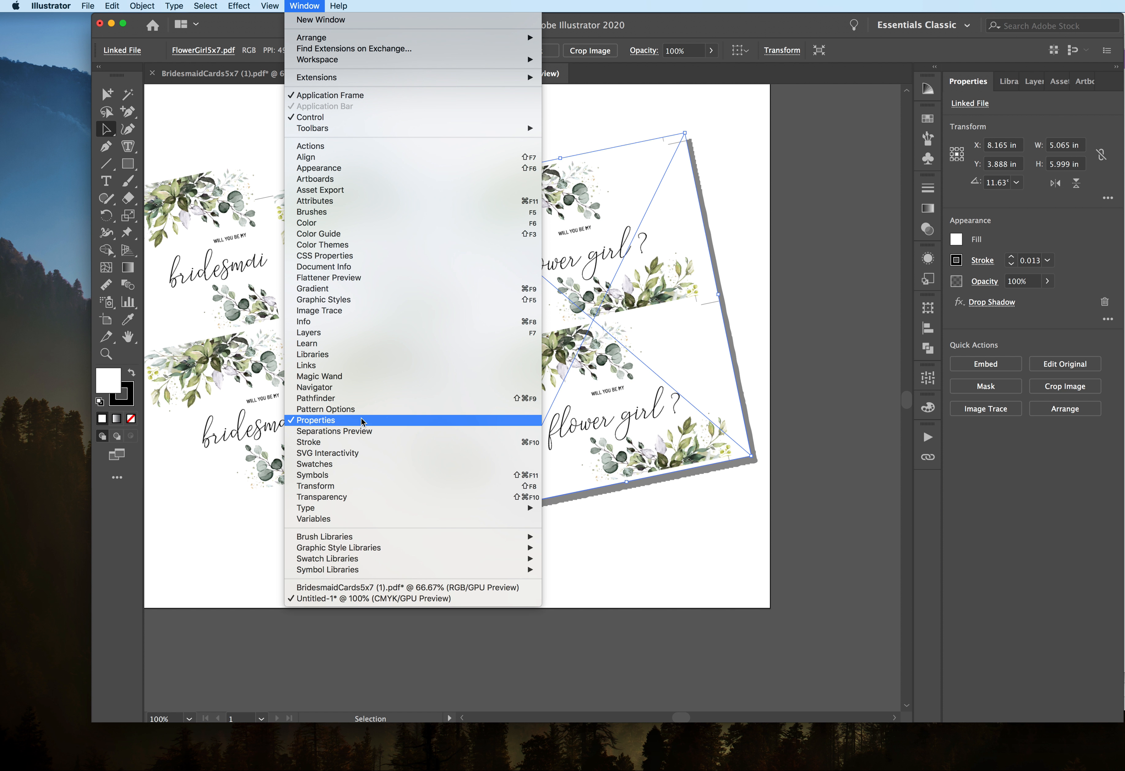
pyautogui.click(973, 87)
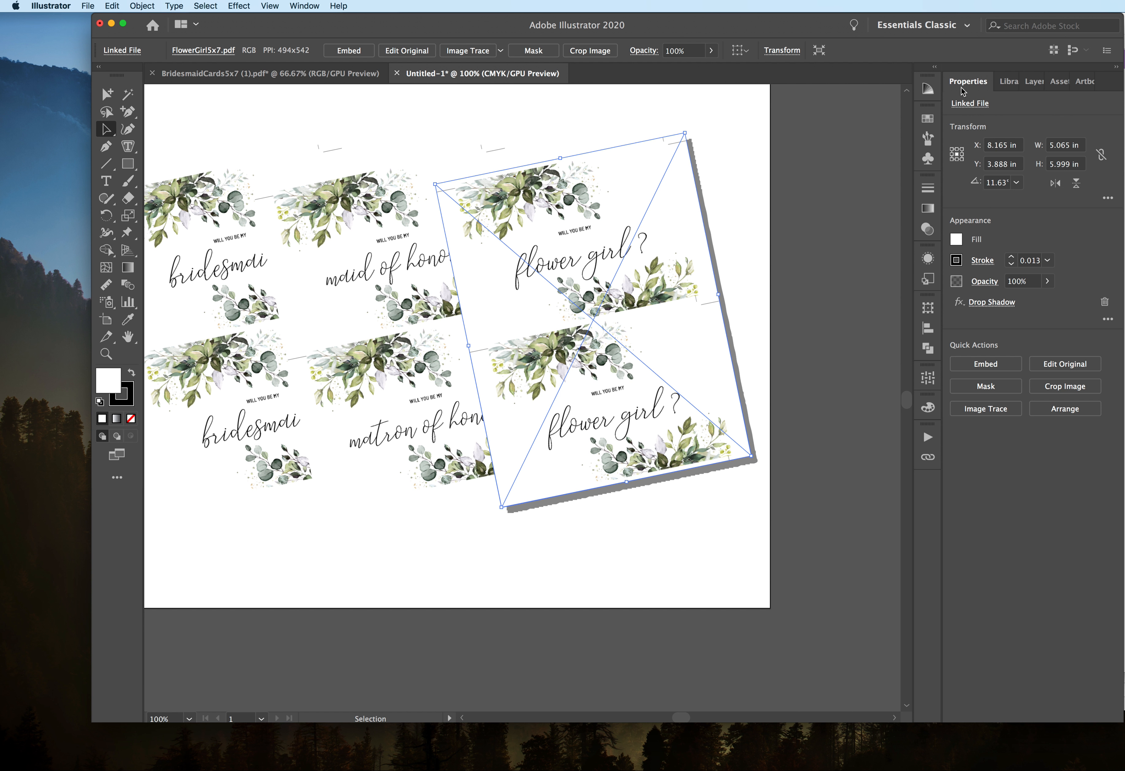
pyautogui.click(984, 303)
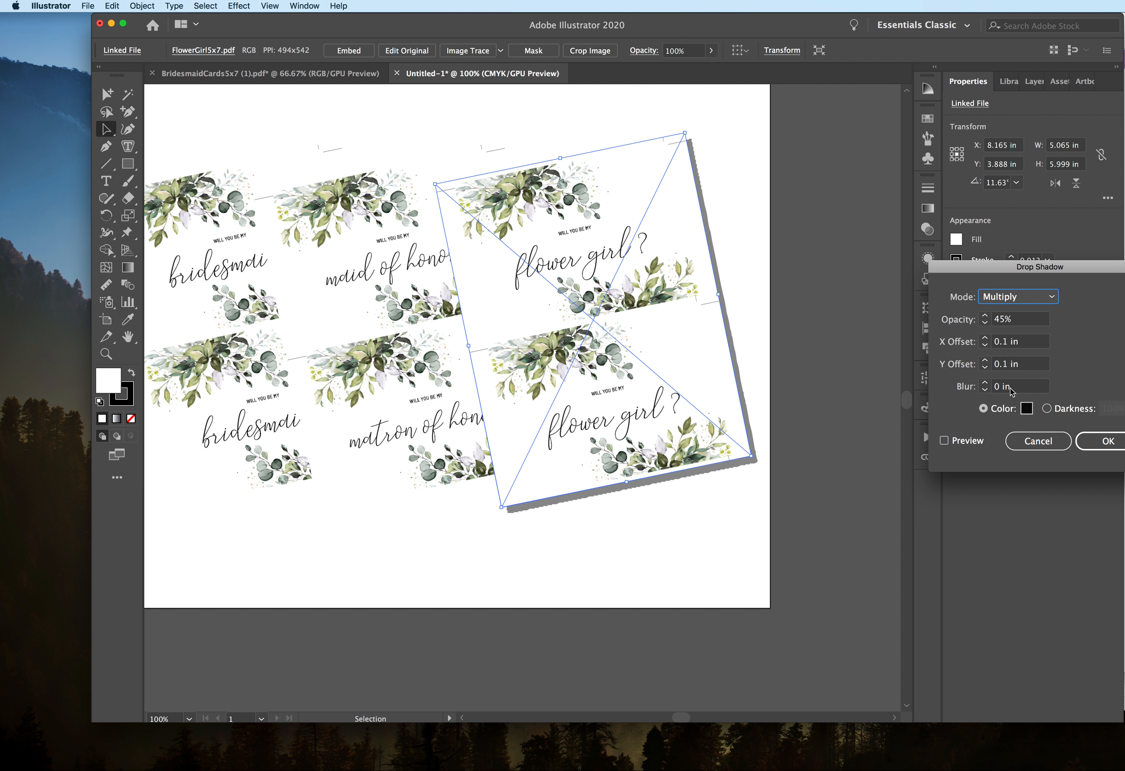
# Step: Preview the flower girl page's shadow with blur values of 0.3, 0.2, 0.1 and 0.01 in
pyautogui.click(984, 383)
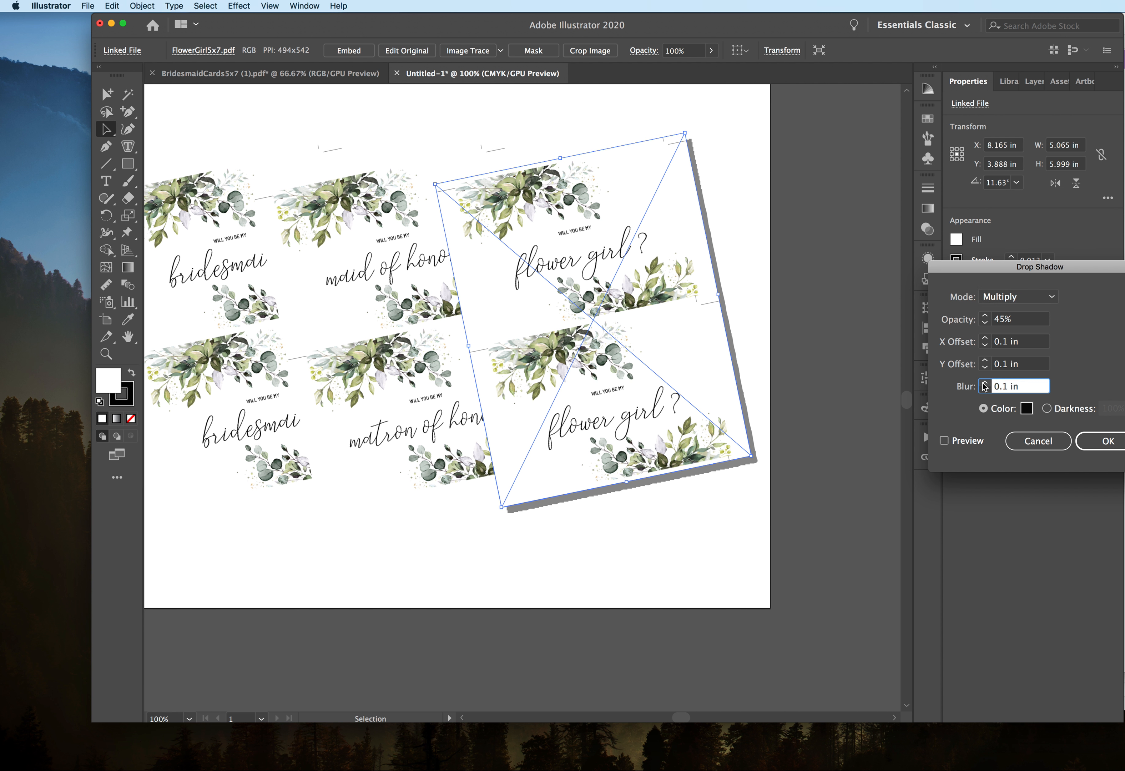
pyautogui.click(984, 383)
pyautogui.click(943, 441)
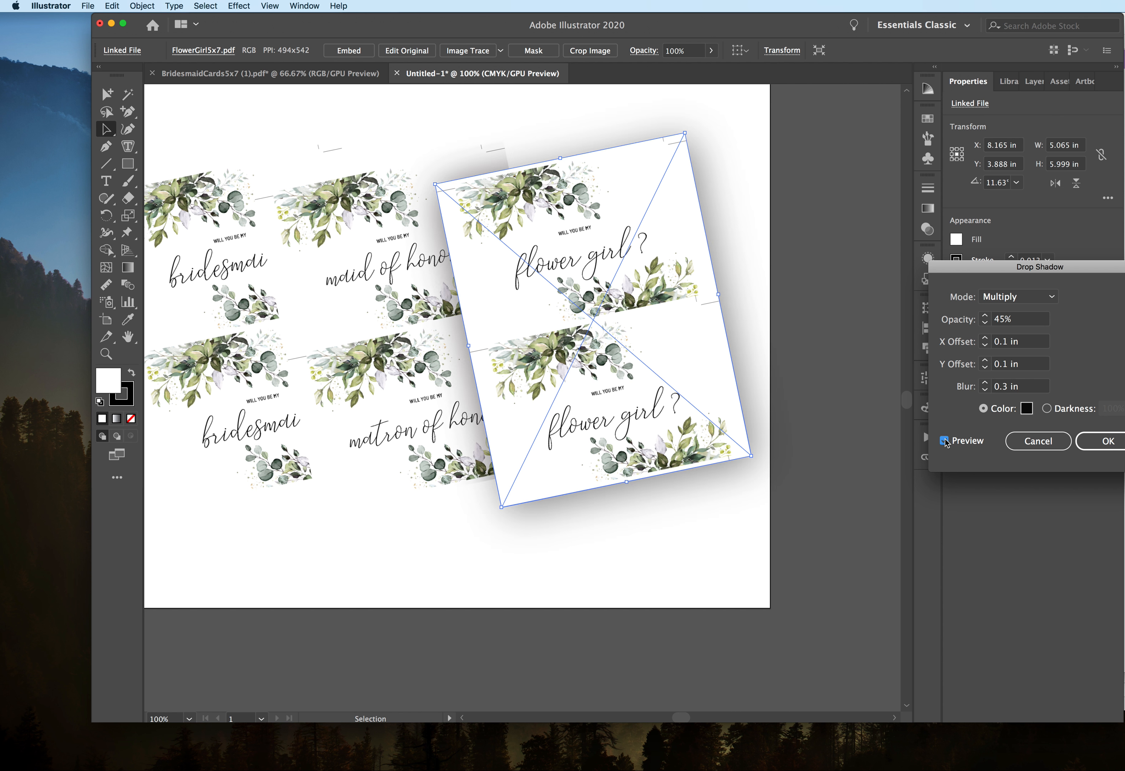
pyautogui.click(984, 390)
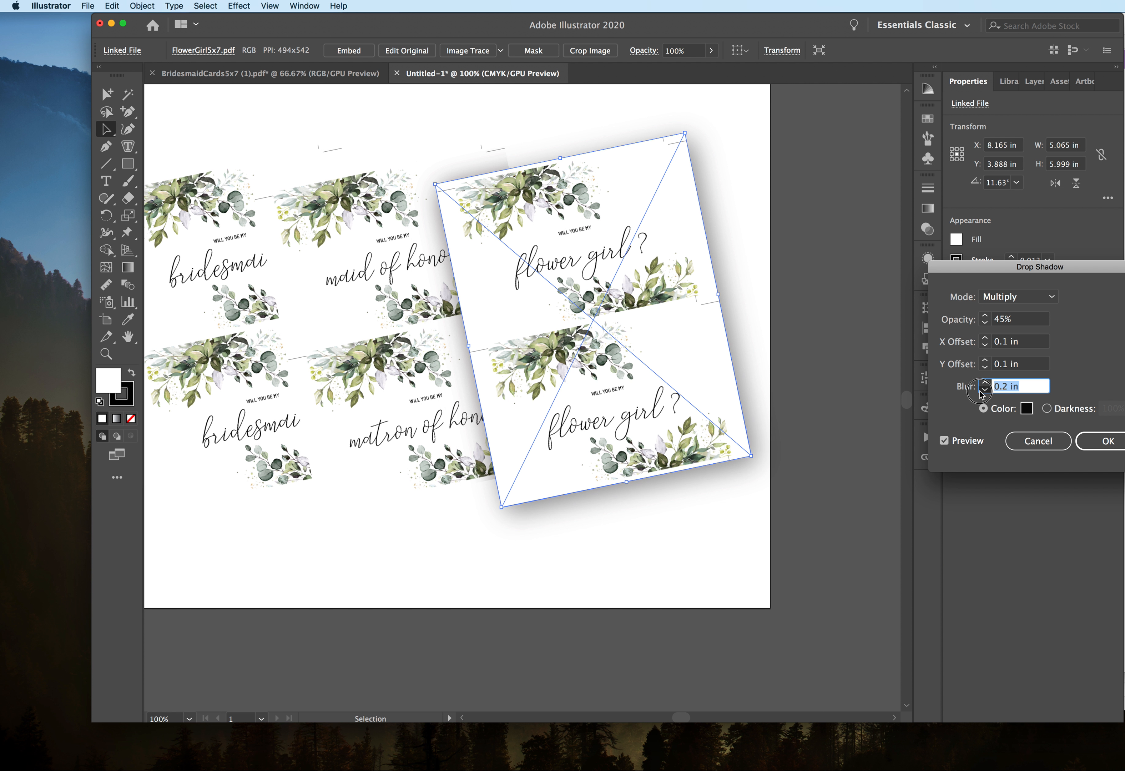
pyautogui.click(984, 390)
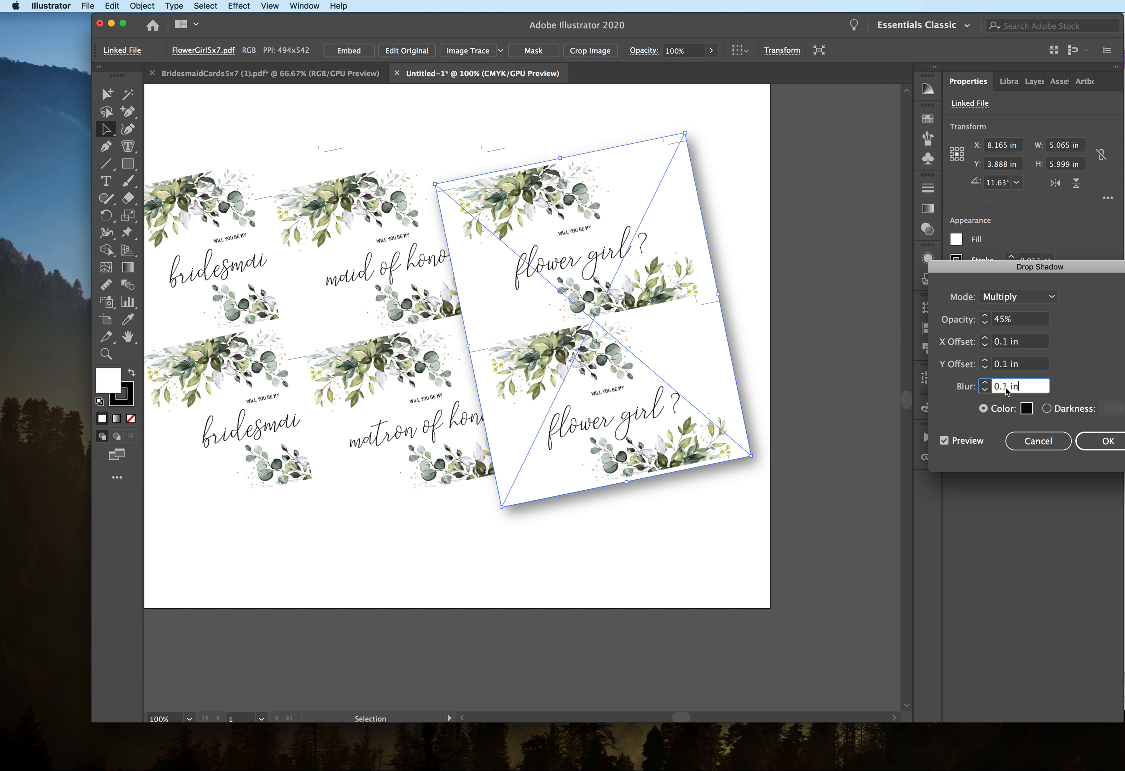
pyautogui.click(1001, 387)
pyautogui.write('0')
pyautogui.press('Tab')
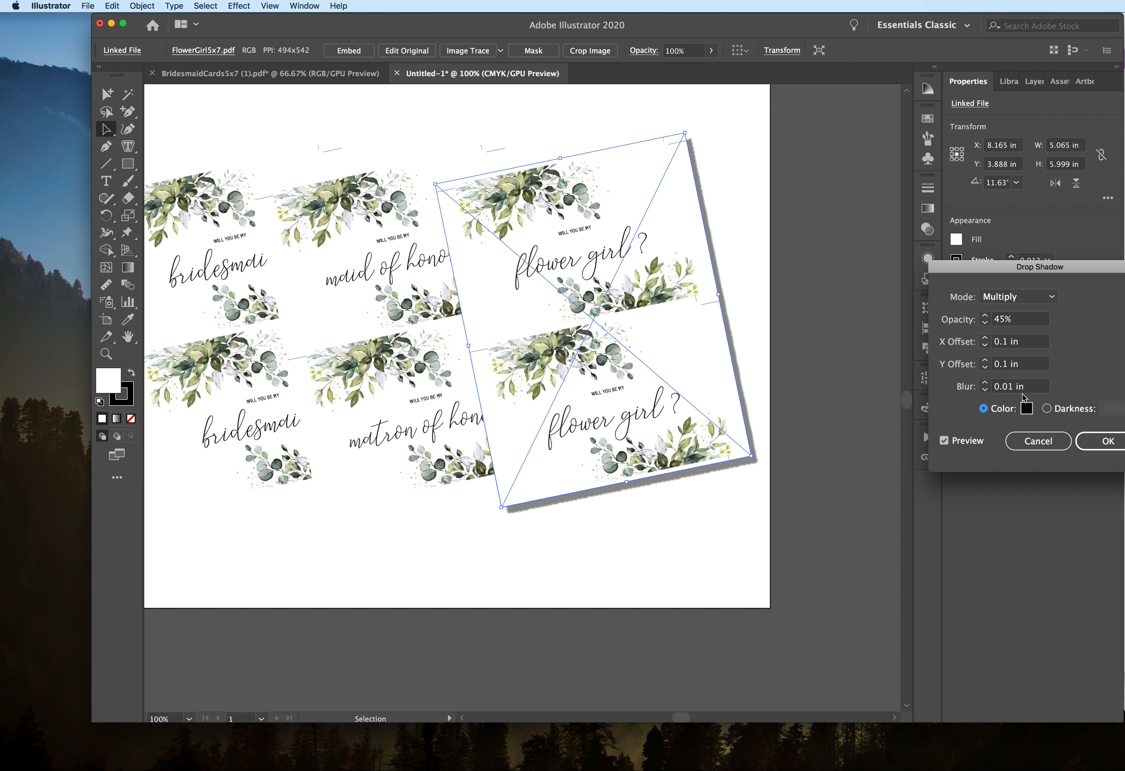
# Step: Set the flower girl page's shadow blur to 0.05 in and apply the change
pyautogui.moveTo(1014, 387); pyautogui.dragTo(1009, 387)
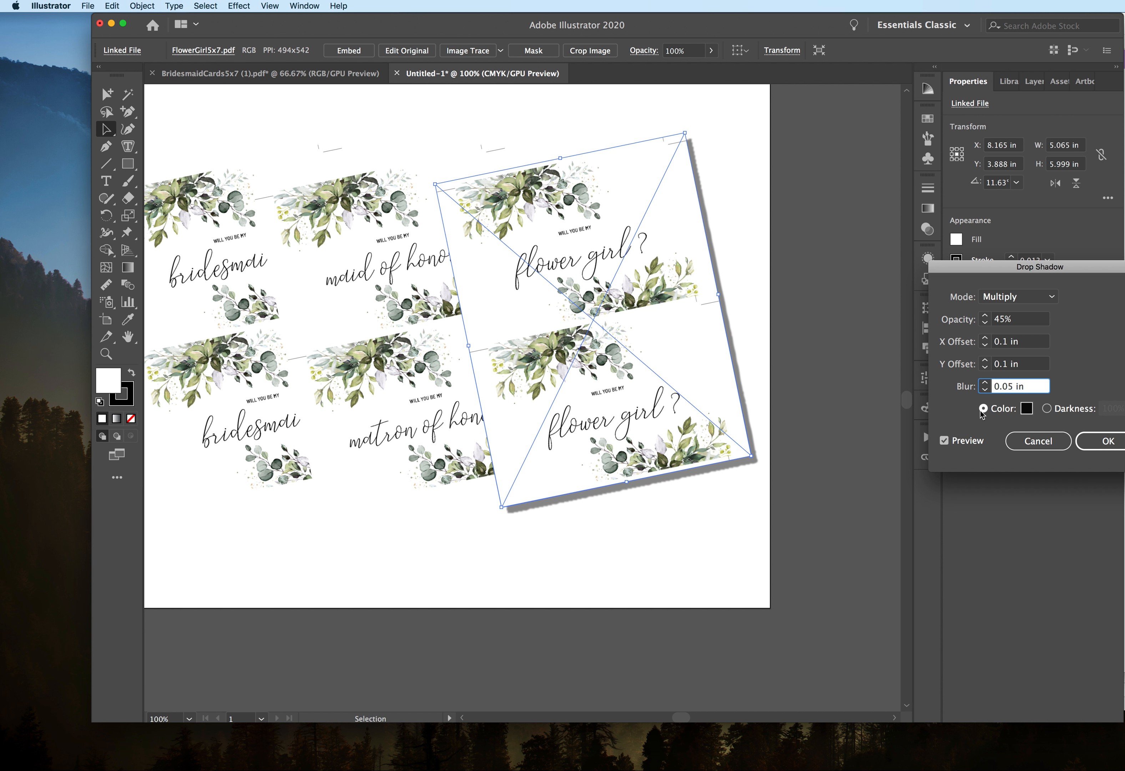
pyautogui.press('Tab')
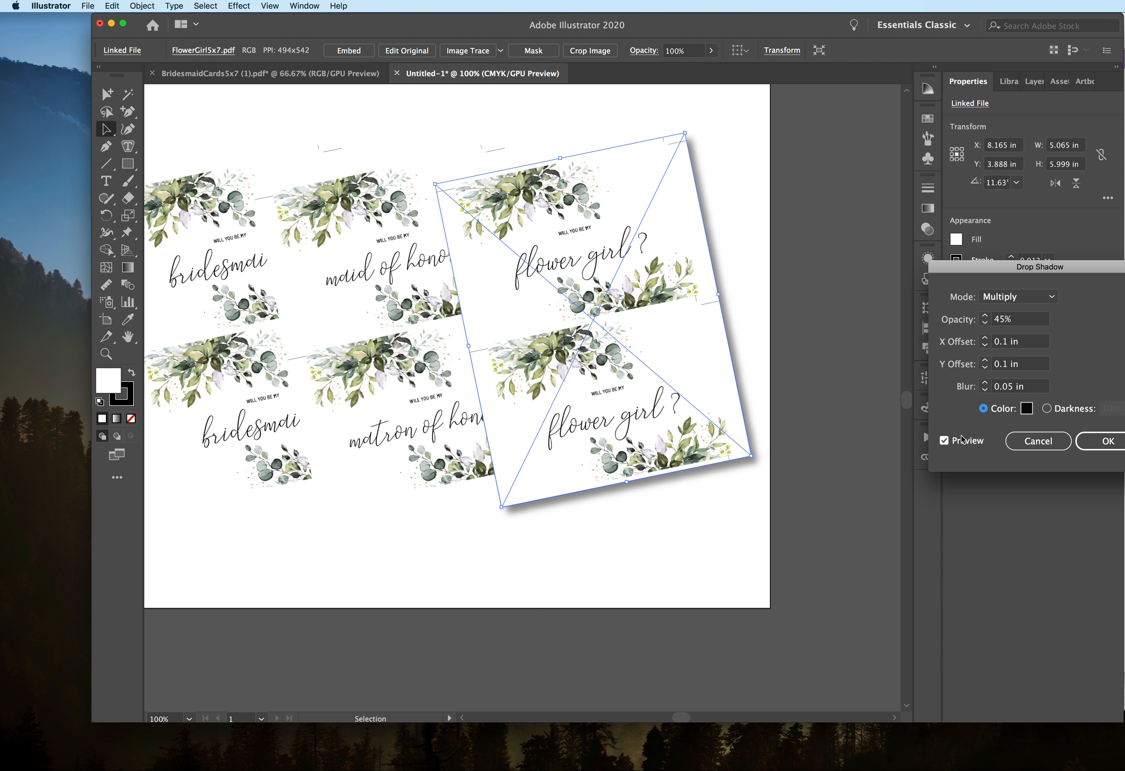
pyautogui.click(1085, 447)
# Step: Apply a Multiply drop shadow with 45% opacity, 0.1 in offsets and 0.05 in blur to the maid of honor and bridesmaid pages together
pyautogui.click(416, 448)
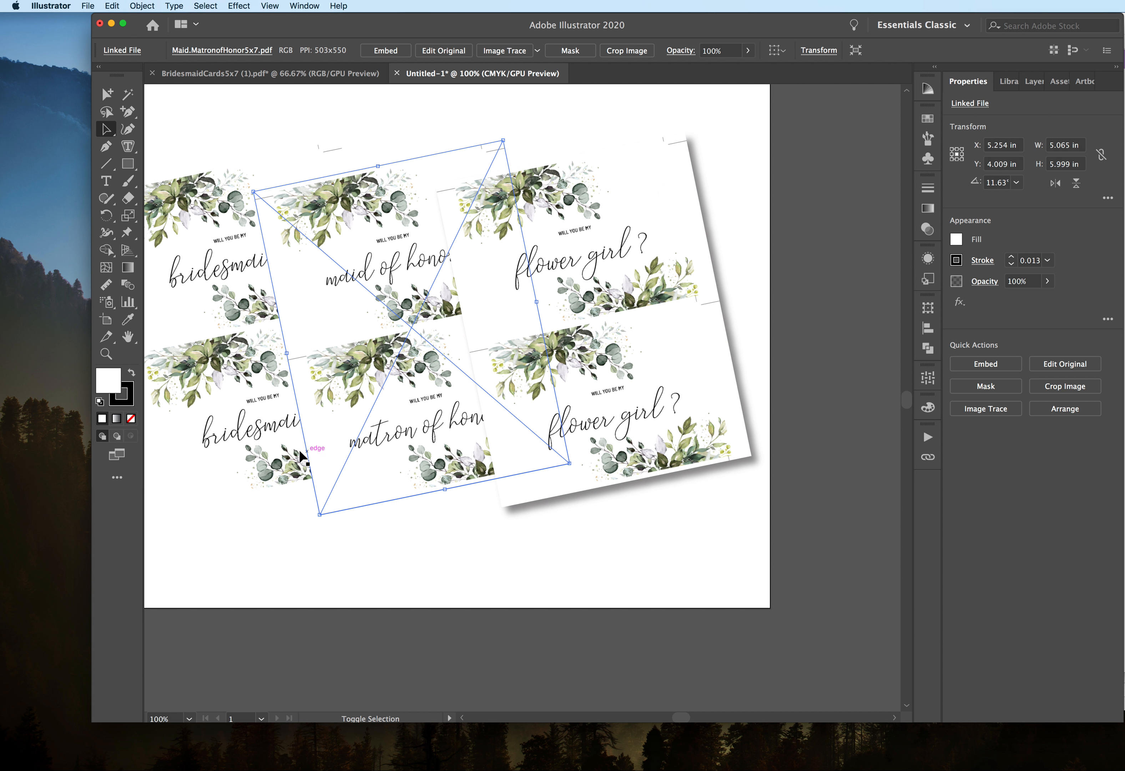
pyautogui.keyDown('shift'); pyautogui.click(248, 448); pyautogui.keyUp('shift')
pyautogui.click(205, 6)
pyautogui.moveTo(238, 5)
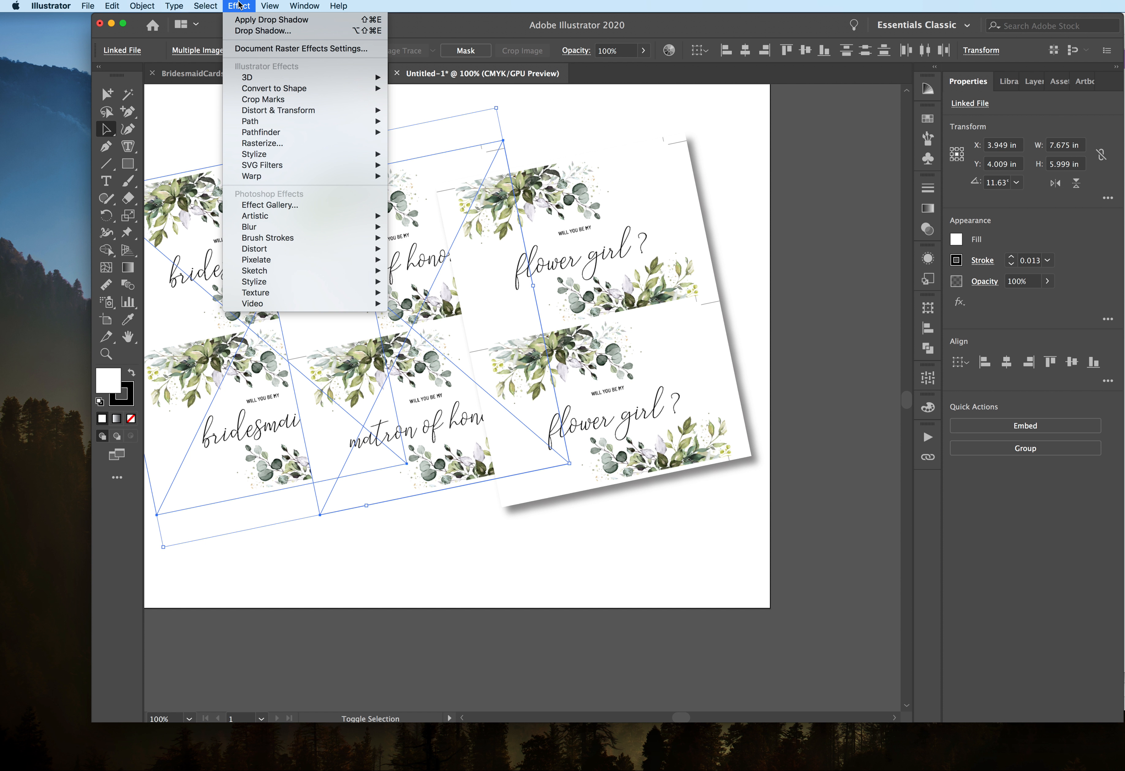
pyautogui.moveTo(328, 155)
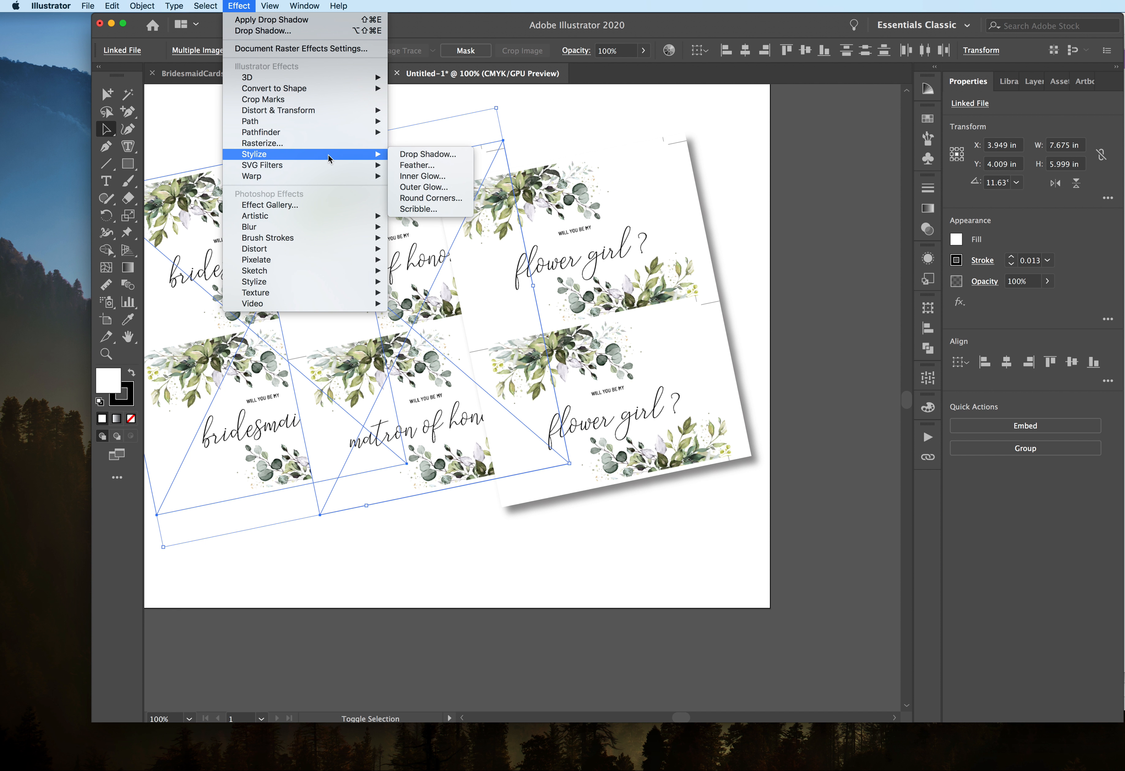
pyautogui.click(427, 155)
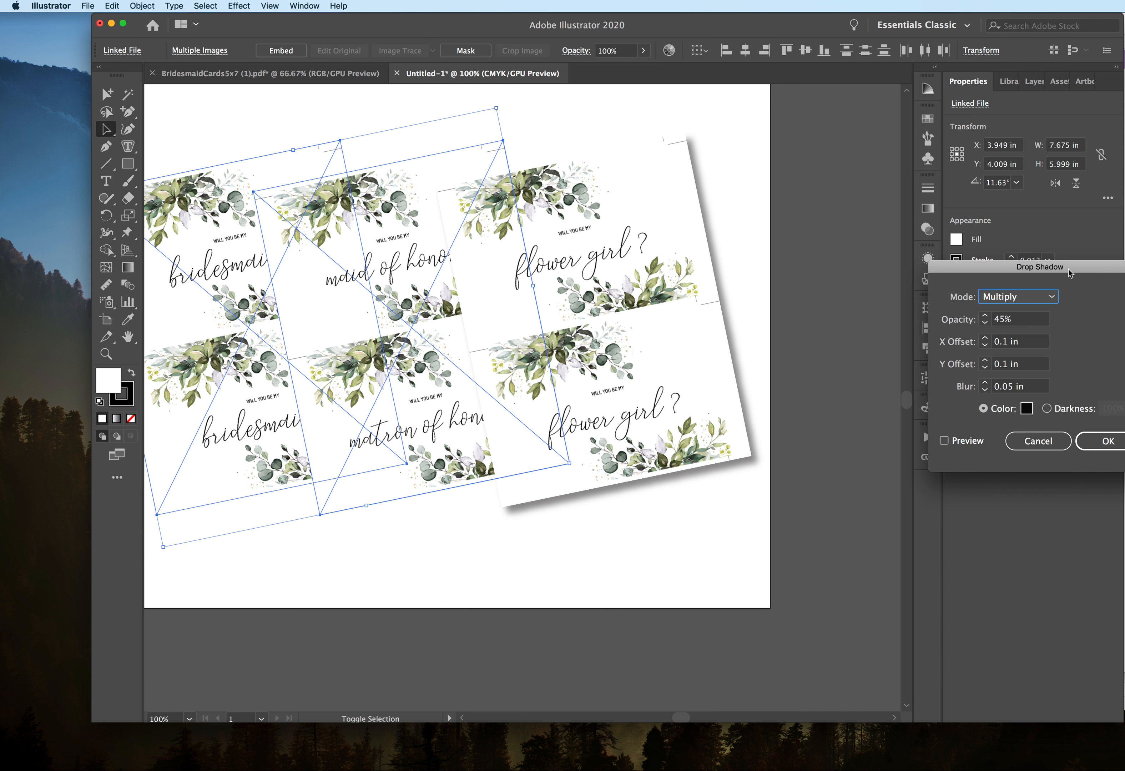
pyautogui.moveTo(1070, 274); pyautogui.dragTo(913, 248)
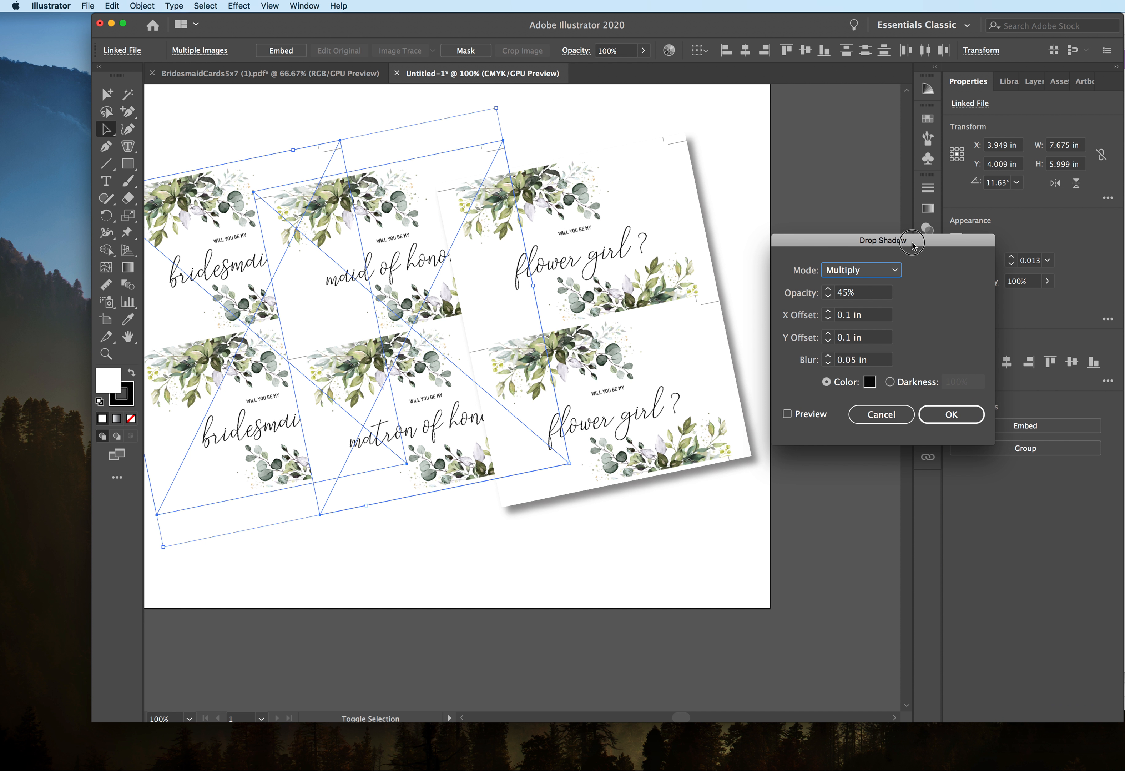
pyautogui.click(943, 420)
pyautogui.click(642, 537)
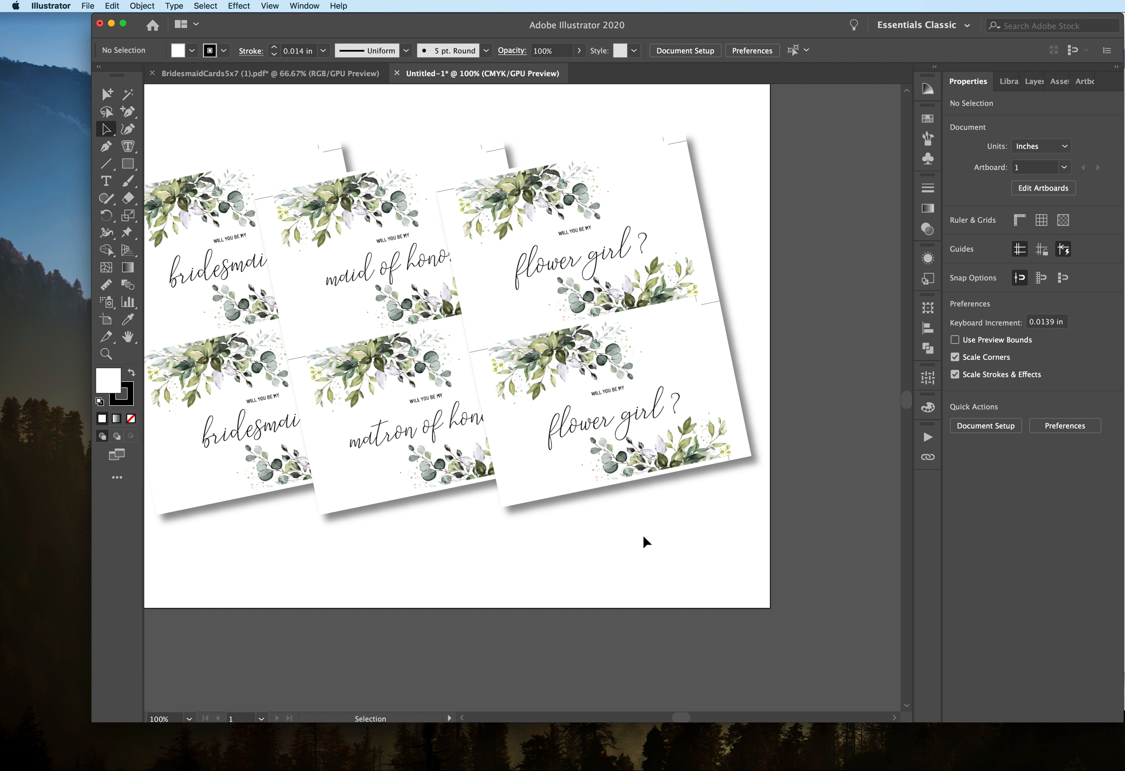
# Step: Align all three card pages by their vertical centers
pyautogui.hscroll(-5, 643, 533)
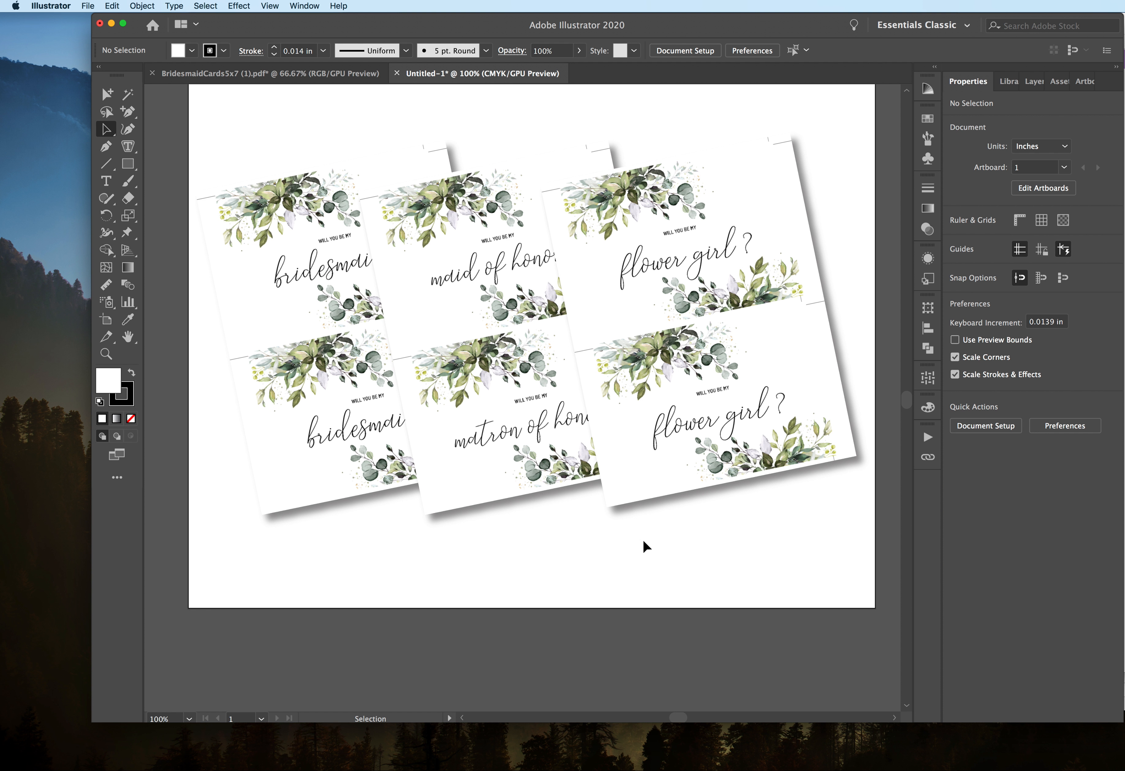
pyautogui.click(686, 466)
pyautogui.keyDown('shift'); pyautogui.click(364, 384); pyautogui.keyUp('shift')
pyautogui.keyDown('shift'); pyautogui.click(443, 375); pyautogui.keyUp('shift')
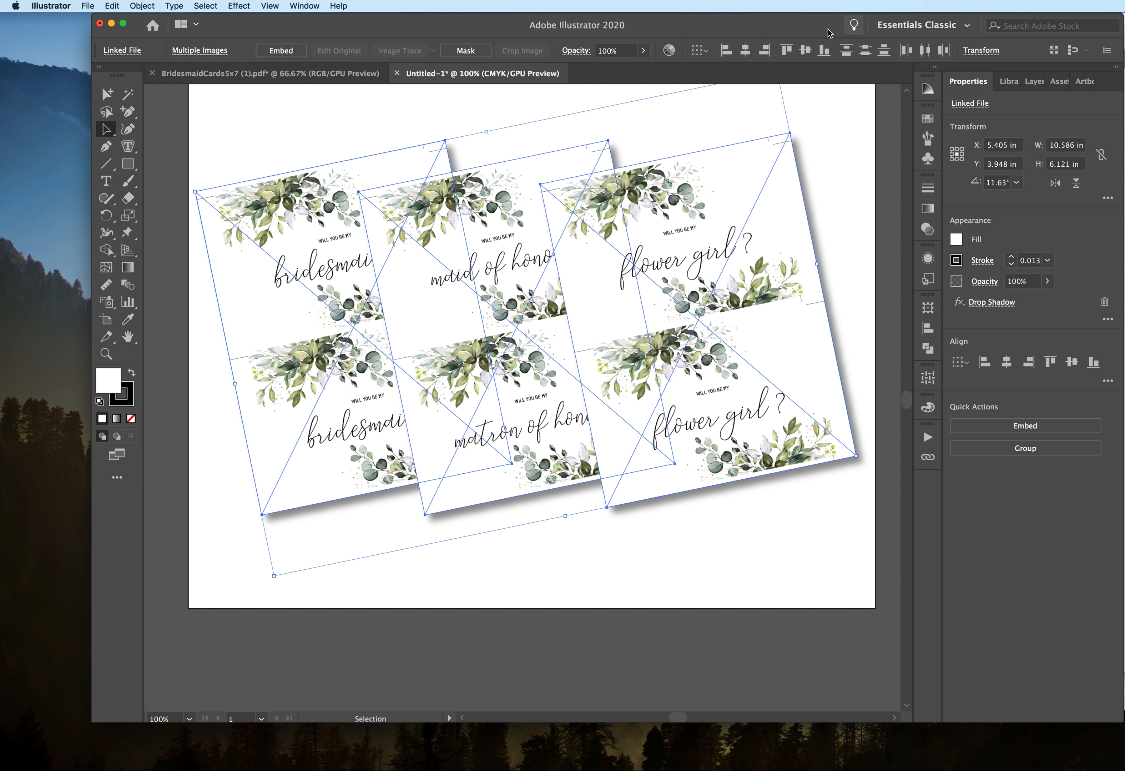
pyautogui.click(804, 50)
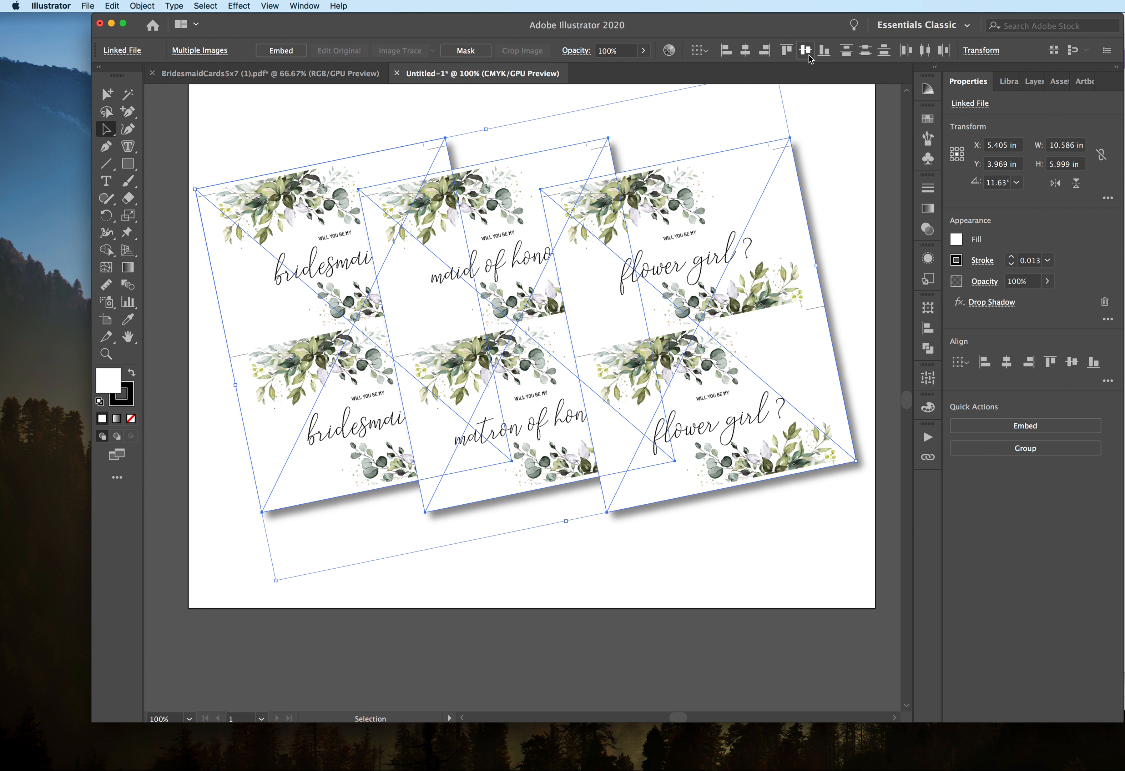
pyautogui.click(816, 113)
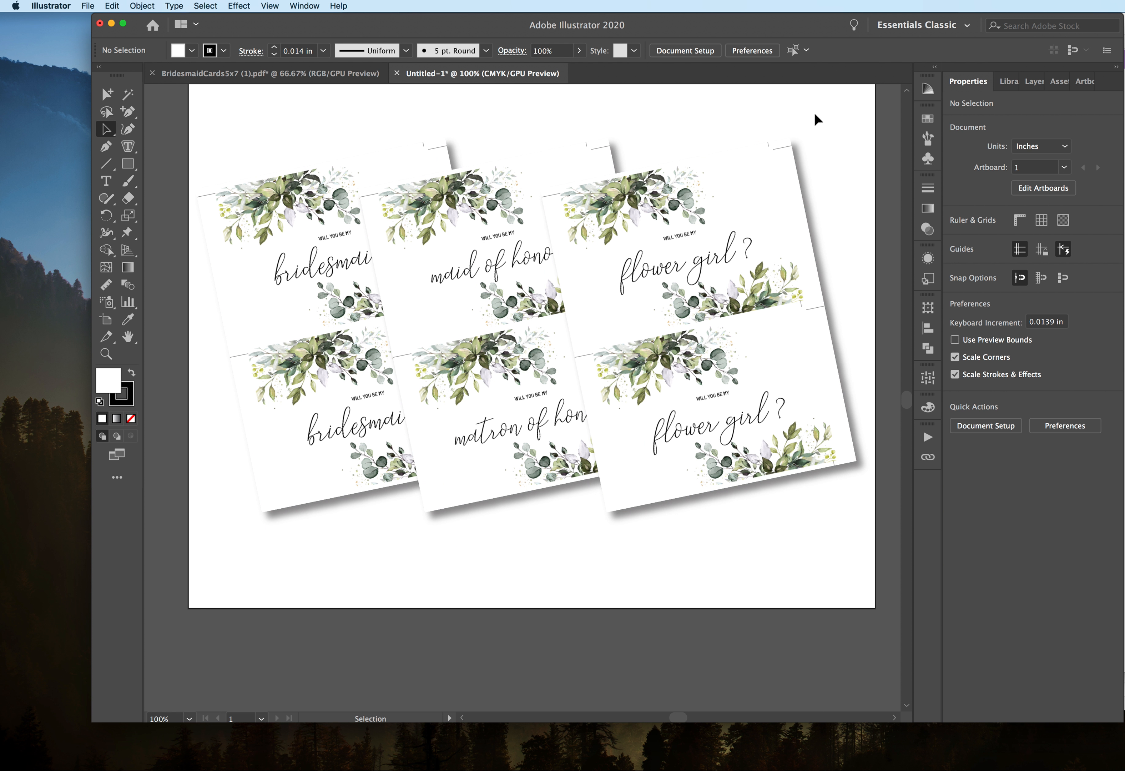
# Step: Scale the three card pages down together to about 8 in wide overall and move them toward the artboard's upper left
pyautogui.scroll(-2, 798, 135)
pyautogui.scroll(1, 797, 135)
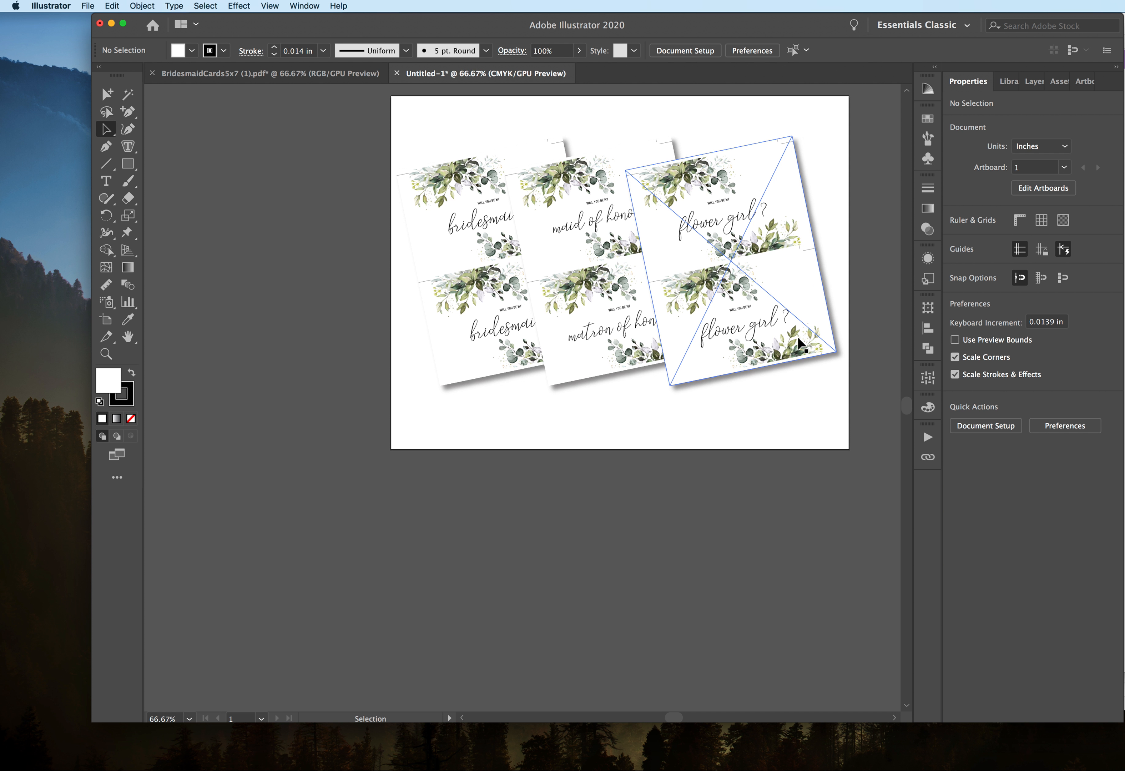
pyautogui.moveTo(764, 380); pyautogui.dragTo(466, 286)
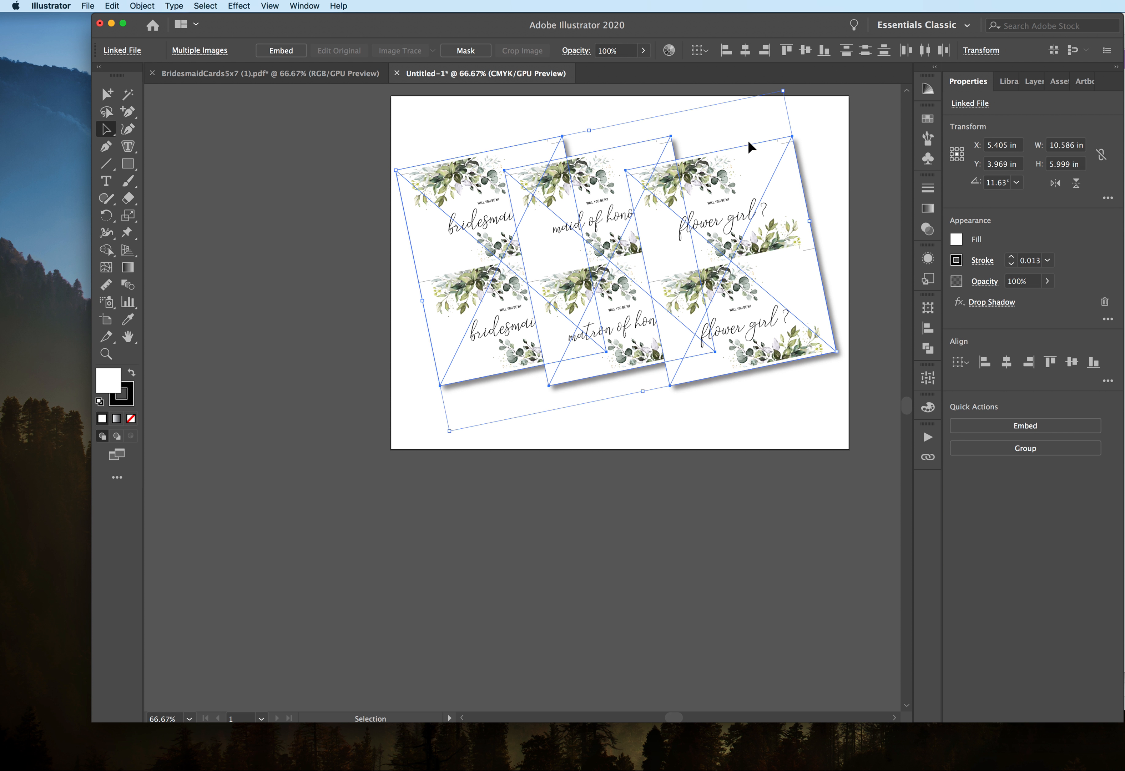
pyautogui.moveTo(781, 89); pyautogui.dragTo(703, 175)
pyautogui.moveTo(679, 308); pyautogui.dragTo(670, 250)
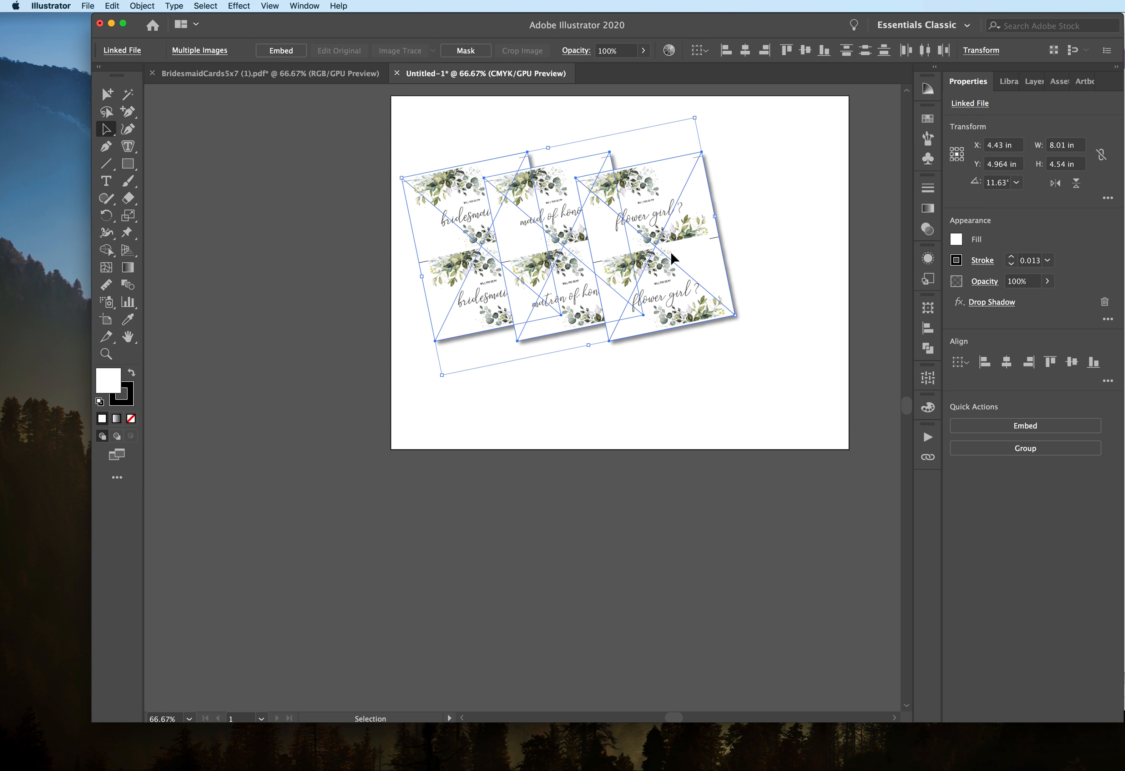
pyautogui.click(784, 281)
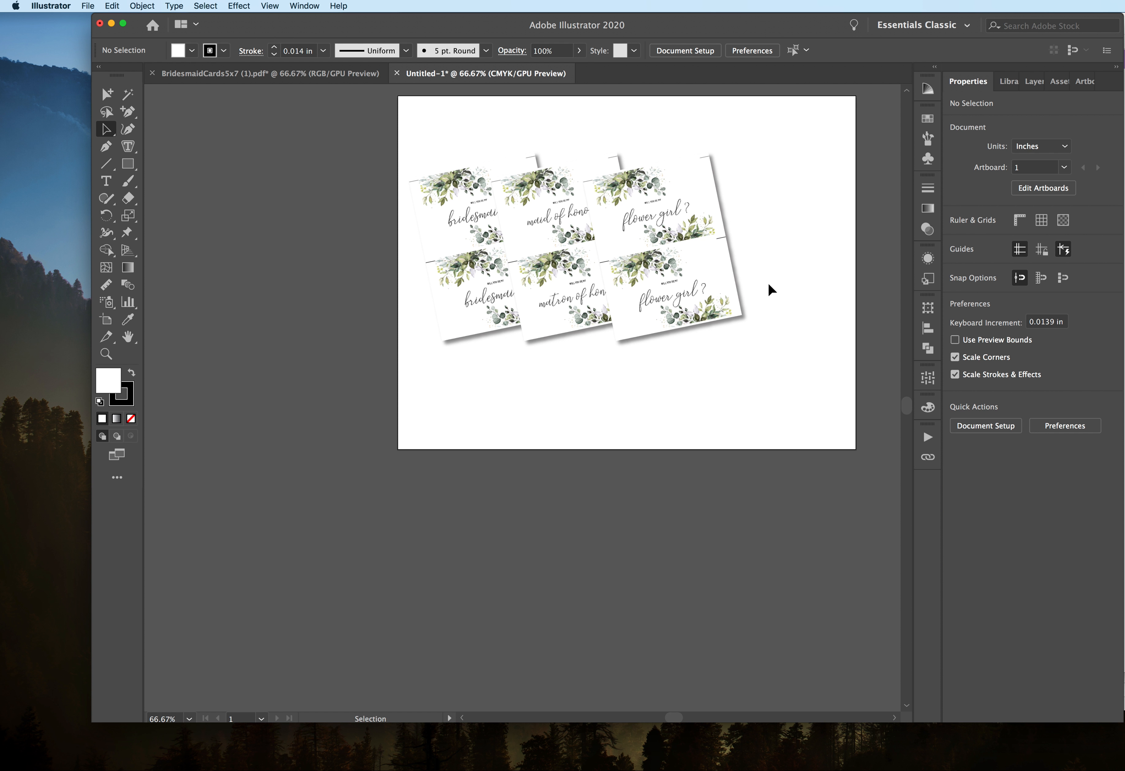
# Step: Arrange the bridesmaid, maid of honor and flower girl pages in an overlapping diagonal cascade down the artboard's left half
pyautogui.moveTo(683, 278); pyautogui.dragTo(687, 309)
pyautogui.moveTo(453, 205); pyautogui.dragTo(449, 159)
pyautogui.moveTo(558, 196); pyautogui.dragTo(527, 208)
pyautogui.moveTo(678, 264); pyautogui.dragTo(619, 295)
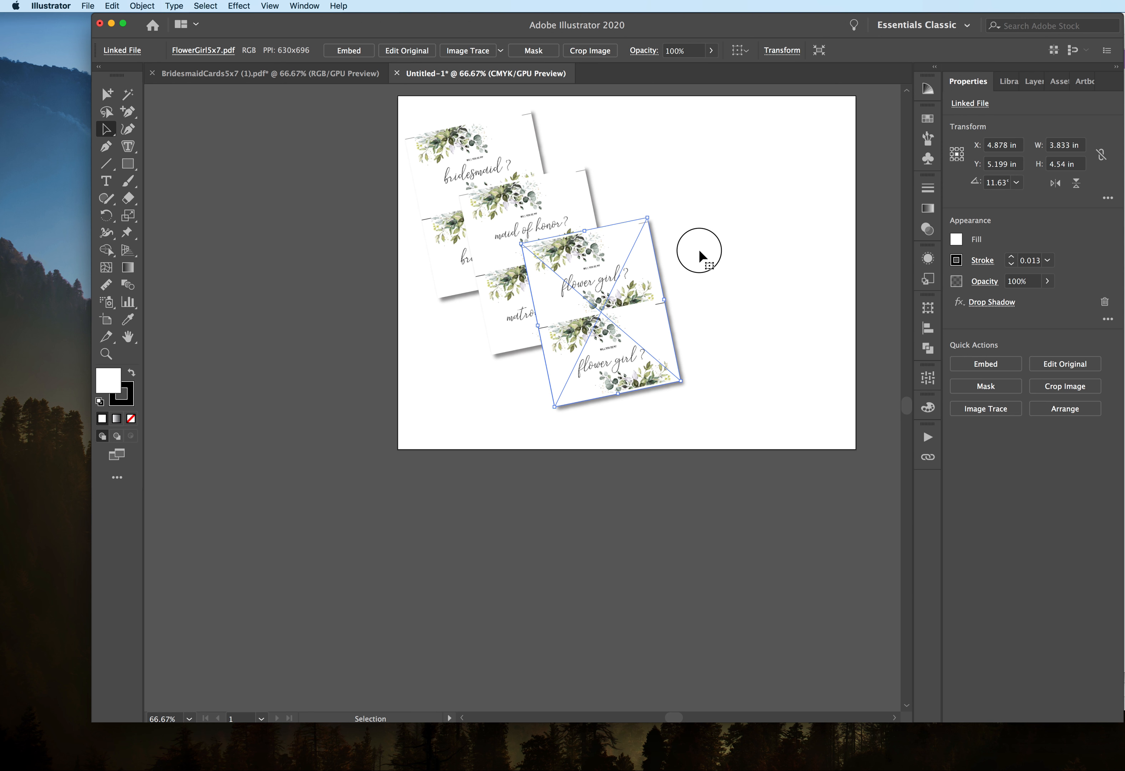
pyautogui.click(697, 248)
# Step: Add a text box about 3.5 by 7.1 in beside the cards containing the heading "Sign Up for a Free"
pyautogui.click(110, 181)
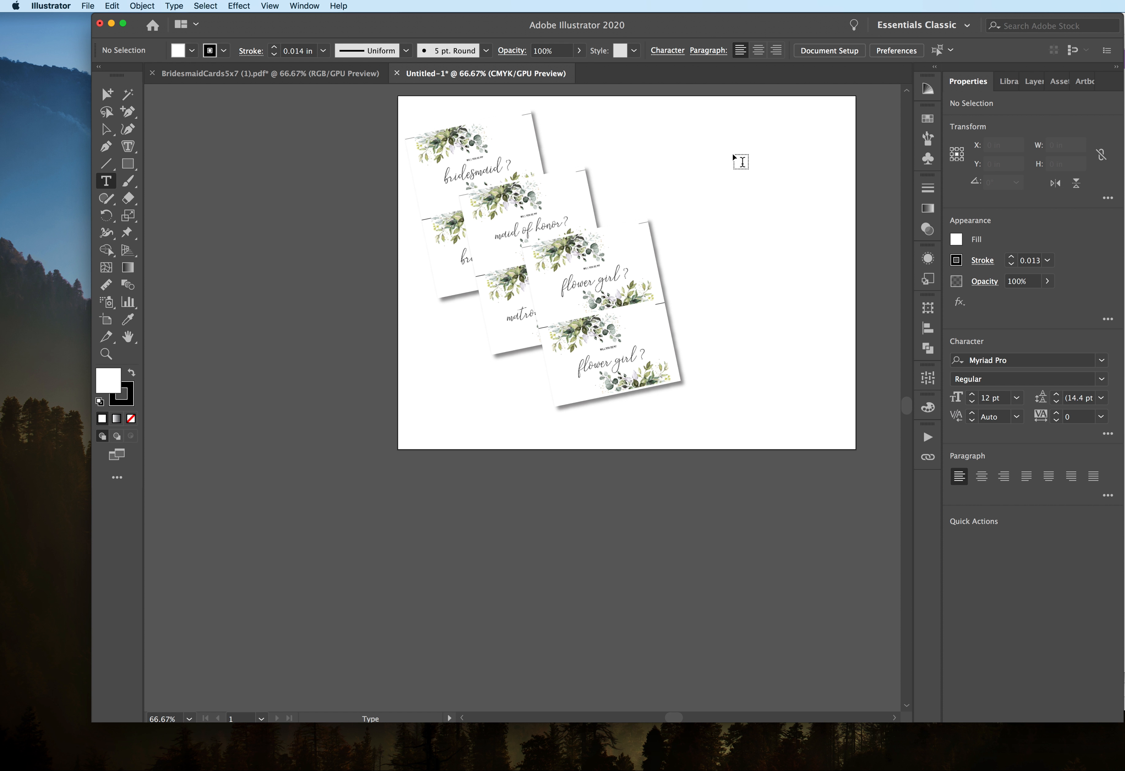
pyautogui.moveTo(693, 121); pyautogui.dragTo(839, 415)
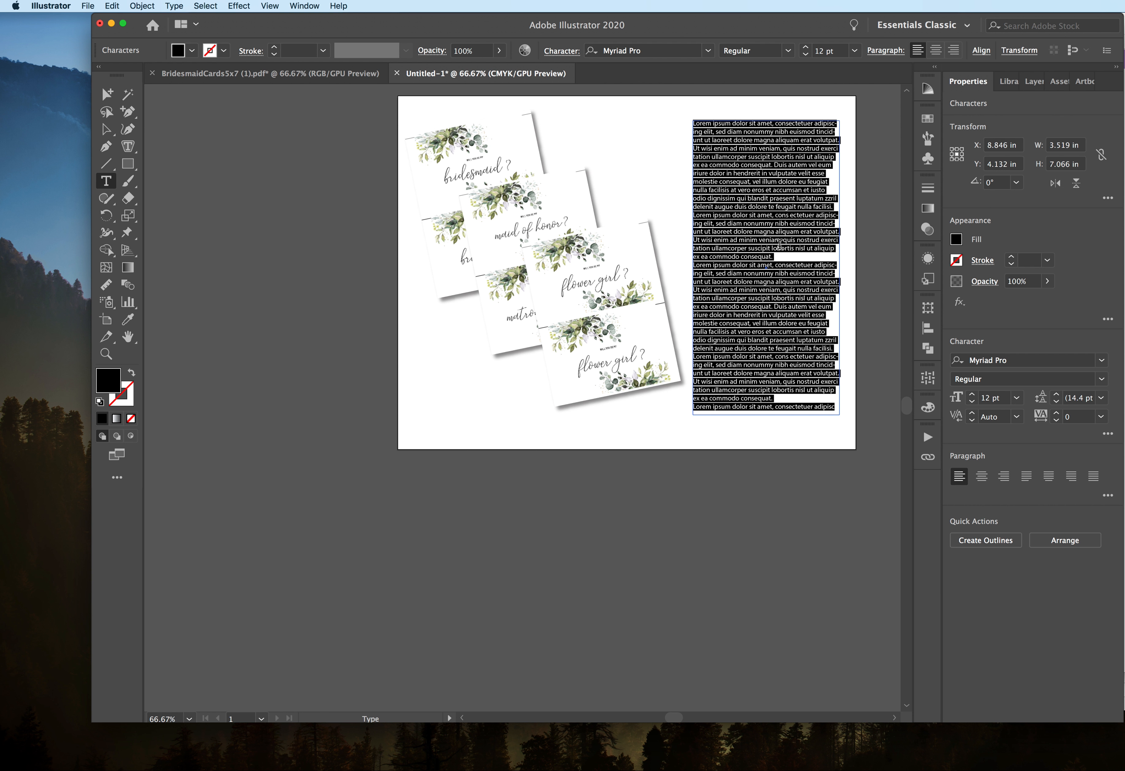
pyautogui.write('FR')
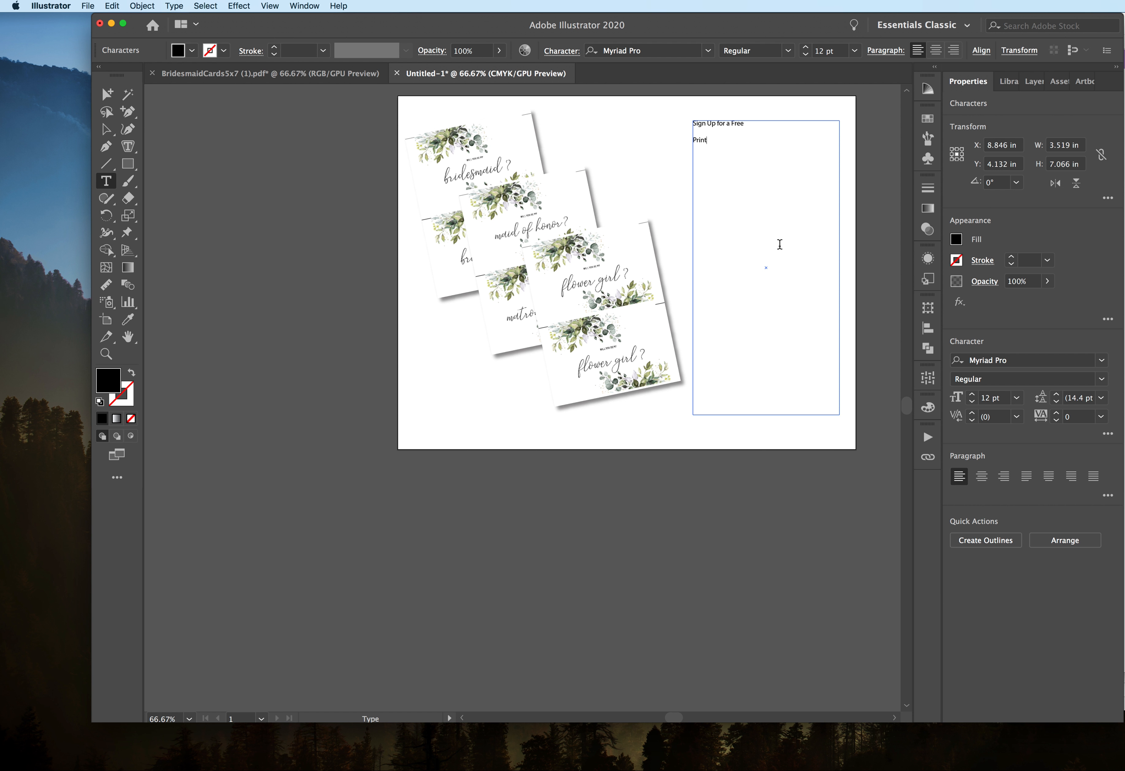
# Step: Enlarge the "Sign Up for a Free" heading to 30 pt and fit its box to one line about 3.4 in wide
pyautogui.click(106, 129)
pyautogui.click(720, 339)
pyautogui.moveTo(842, 415); pyautogui.dragTo(660, 122)
pyautogui.doubleClick(754, 126)
pyautogui.click(806, 48)
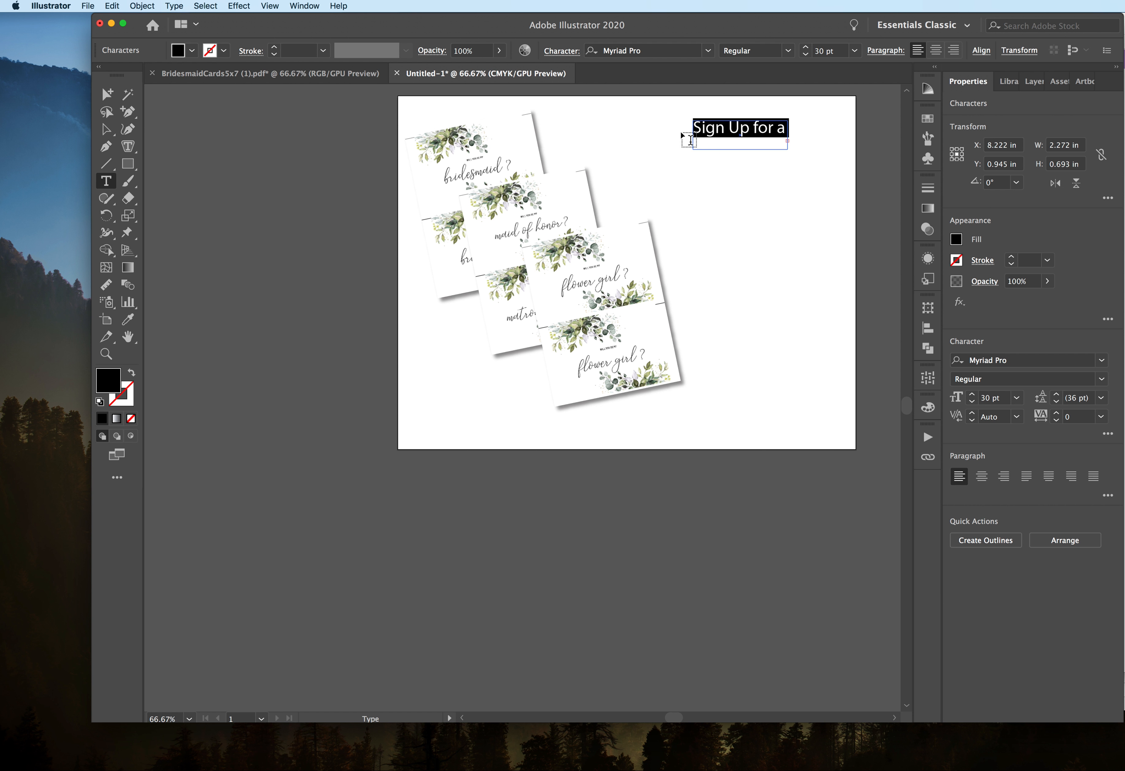
pyautogui.click(106, 129)
pyautogui.moveTo(786, 149); pyautogui.dragTo(835, 174)
pyautogui.moveTo(806, 130); pyautogui.dragTo(759, 158)
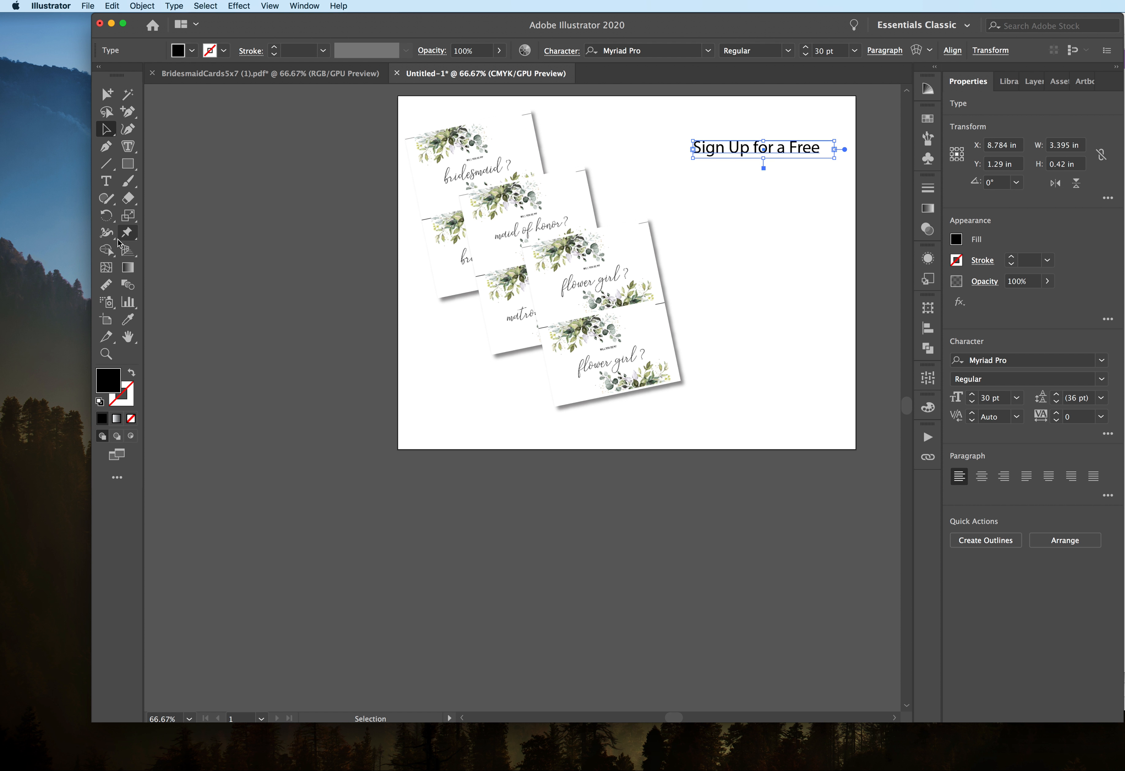
# Step: Add a text box about 3.4 by 2.4 in below the heading reading "“Will You Be My...”" and "Printable" on separate lines
pyautogui.click(106, 180)
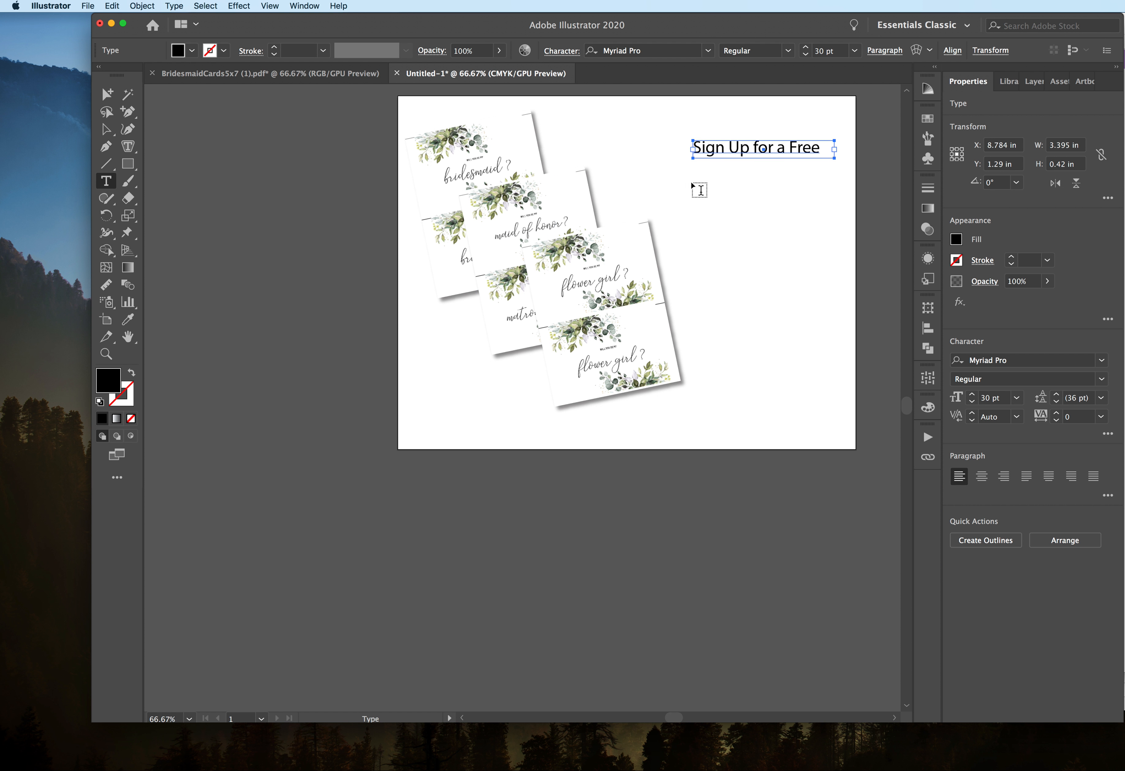
pyautogui.moveTo(693, 182); pyautogui.dragTo(836, 281)
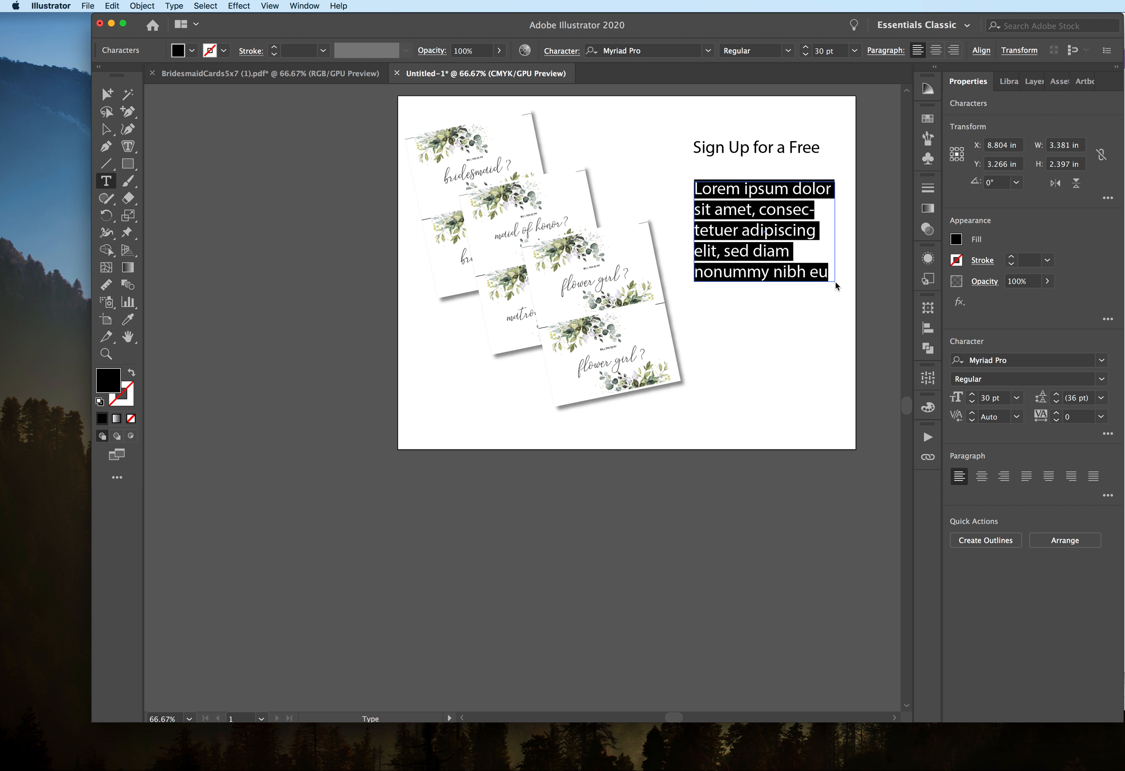
pyautogui.write('W')
pyautogui.press('BackSpace')
pyautogui.write("'Wi")
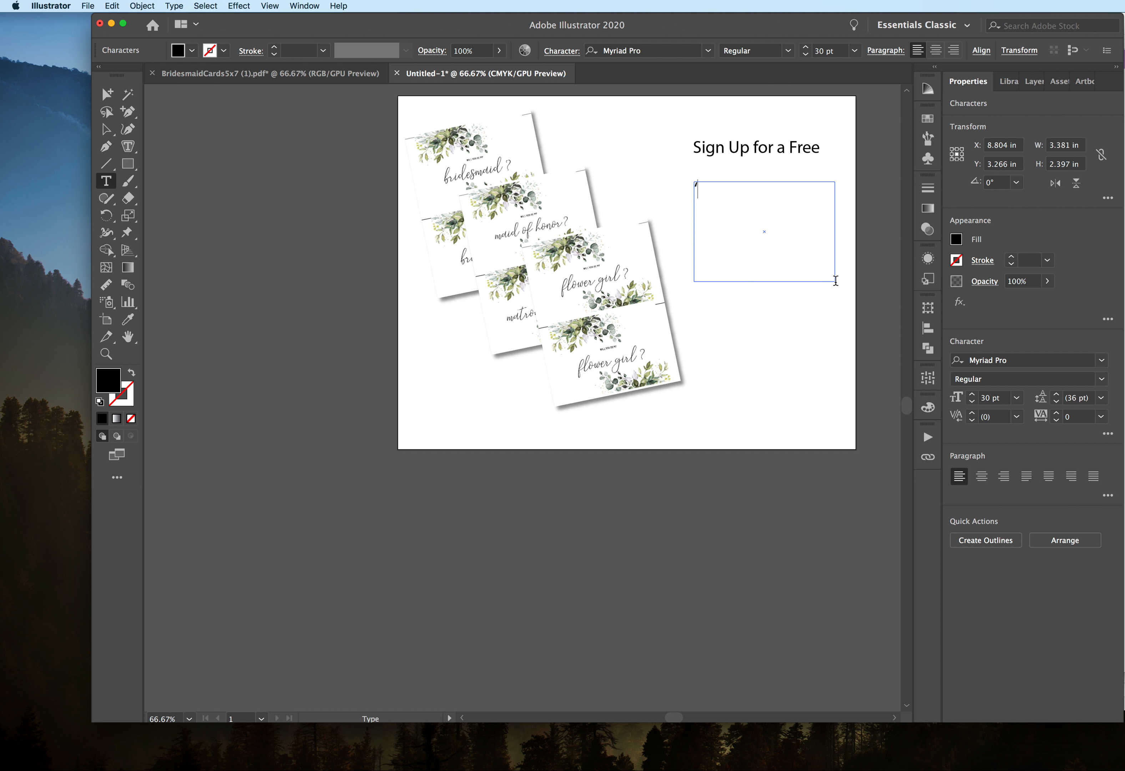
pyautogui.press('BackSpace')
pyautogui.press('BackSpace')
pyautogui.press('BackSpace')
pyautogui.write('"Wi')
pyautogui.write('ll Your')
pyautogui.write('Be M')
pyautogui.write('y..."')
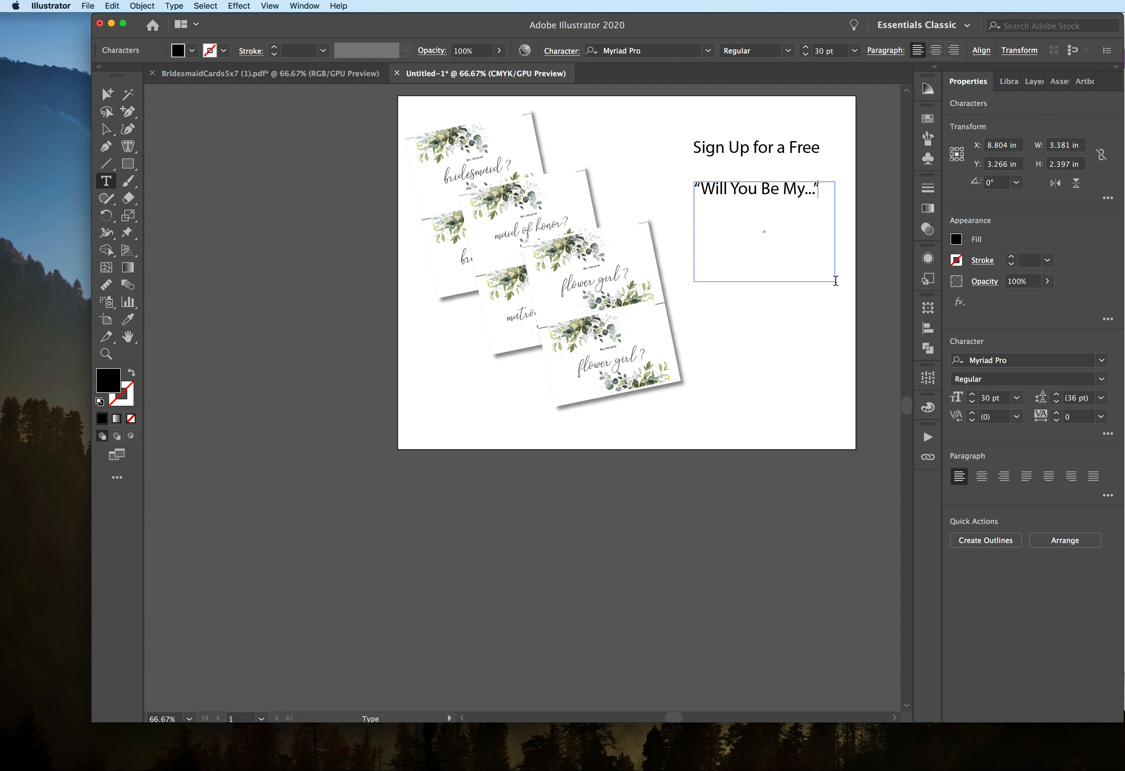
pyautogui.press('Return')
pyautogui.write('Printable')
# Step: Center both lines of the "Will You Be My..." text and set their font to Garamond Premier Pro
pyautogui.moveTo(775, 210); pyautogui.dragTo(696, 204)
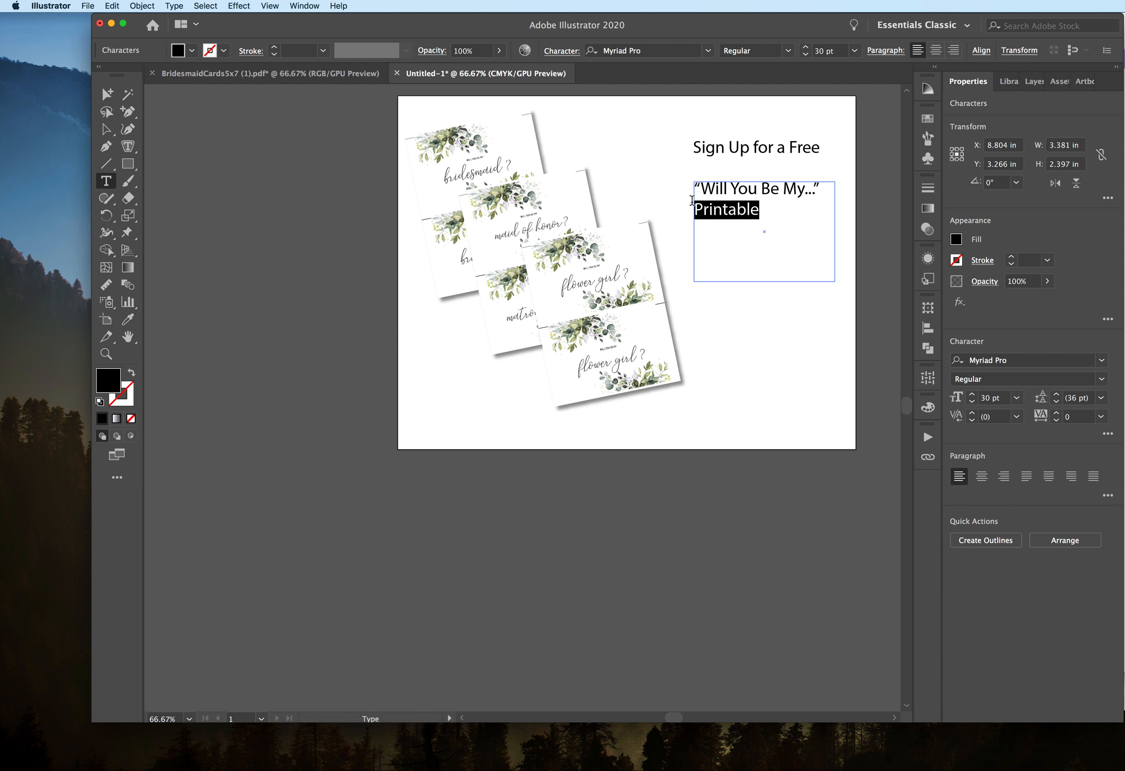
pyautogui.moveTo(796, 229); pyautogui.dragTo(681, 183)
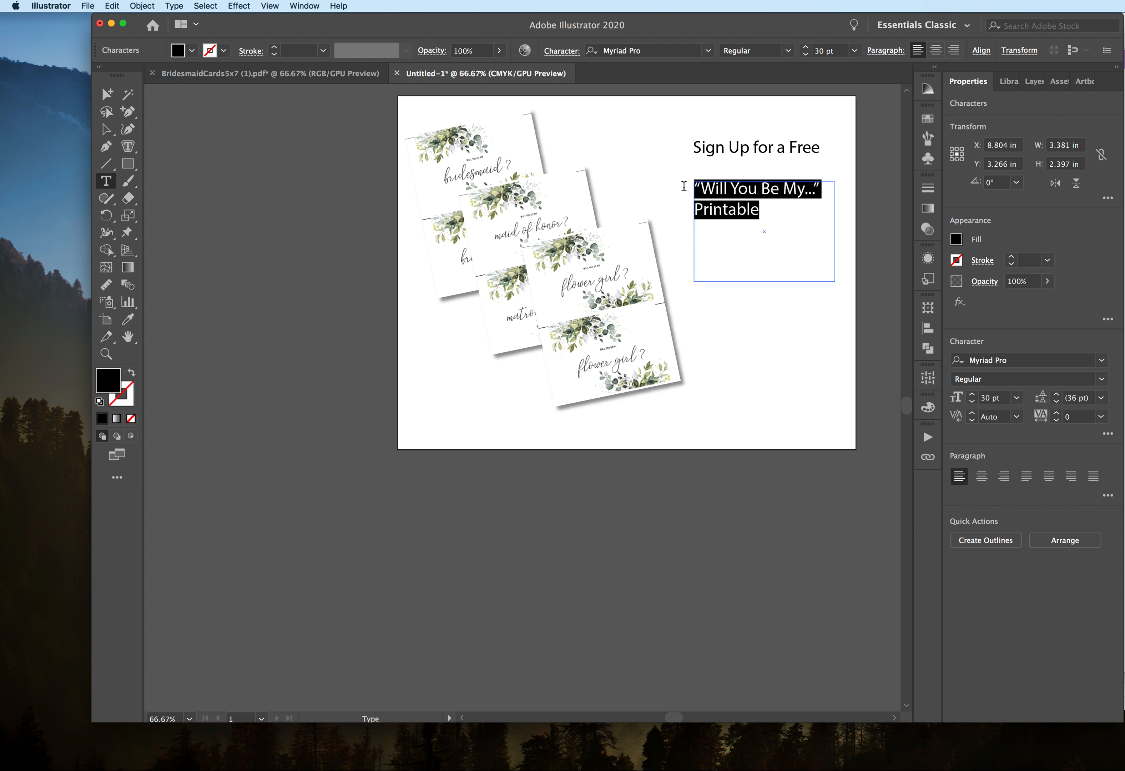
pyautogui.click(934, 50)
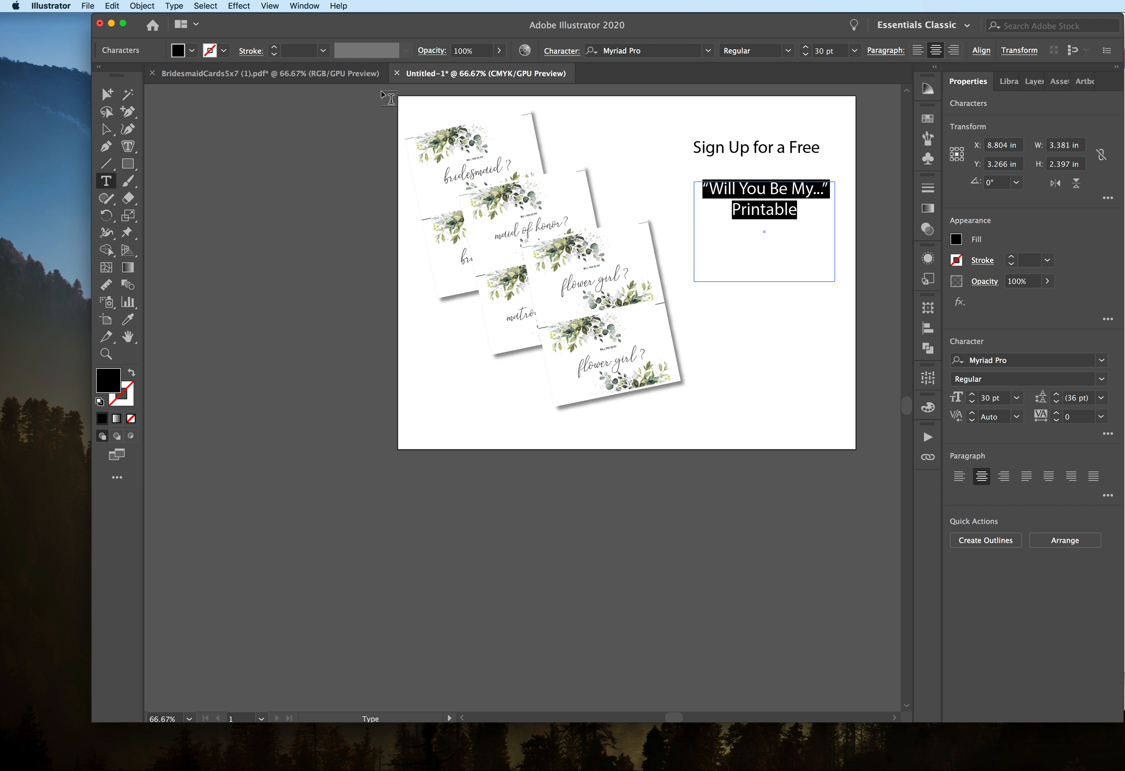
pyautogui.click(707, 51)
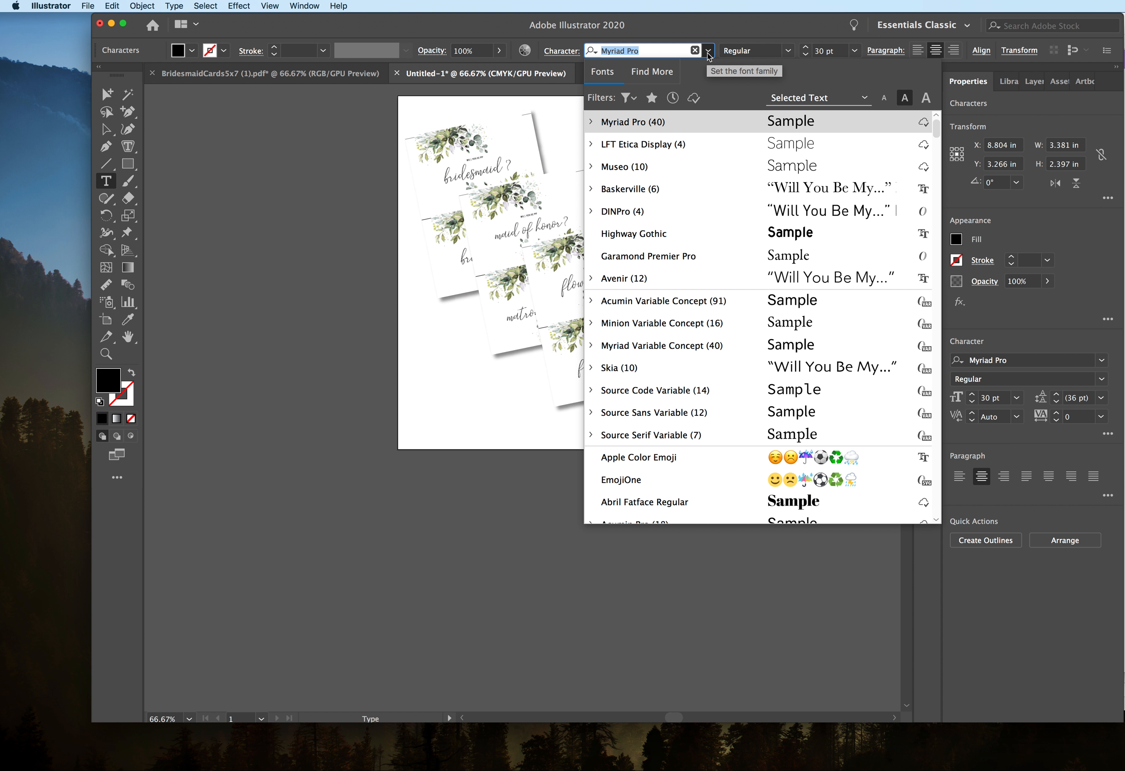
pyautogui.click(701, 255)
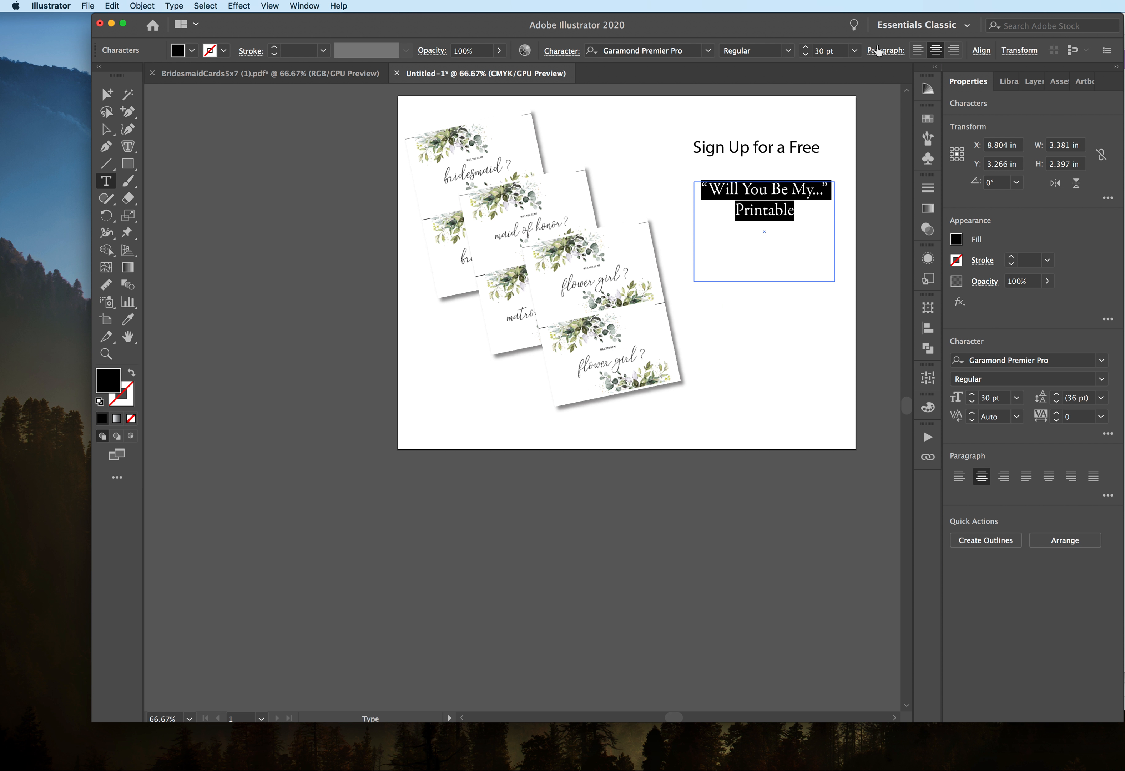
# Step: Set the font size of the "Will You Be My..." Printable text to 39 pt
pyautogui.click(805, 48)
pyautogui.click(805, 48)
pyautogui.click(805, 48)
pyautogui.click(805, 48)
pyautogui.click(806, 48)
pyautogui.click(805, 48)
pyautogui.click(805, 48)
pyautogui.click(805, 48)
pyautogui.click(805, 48)
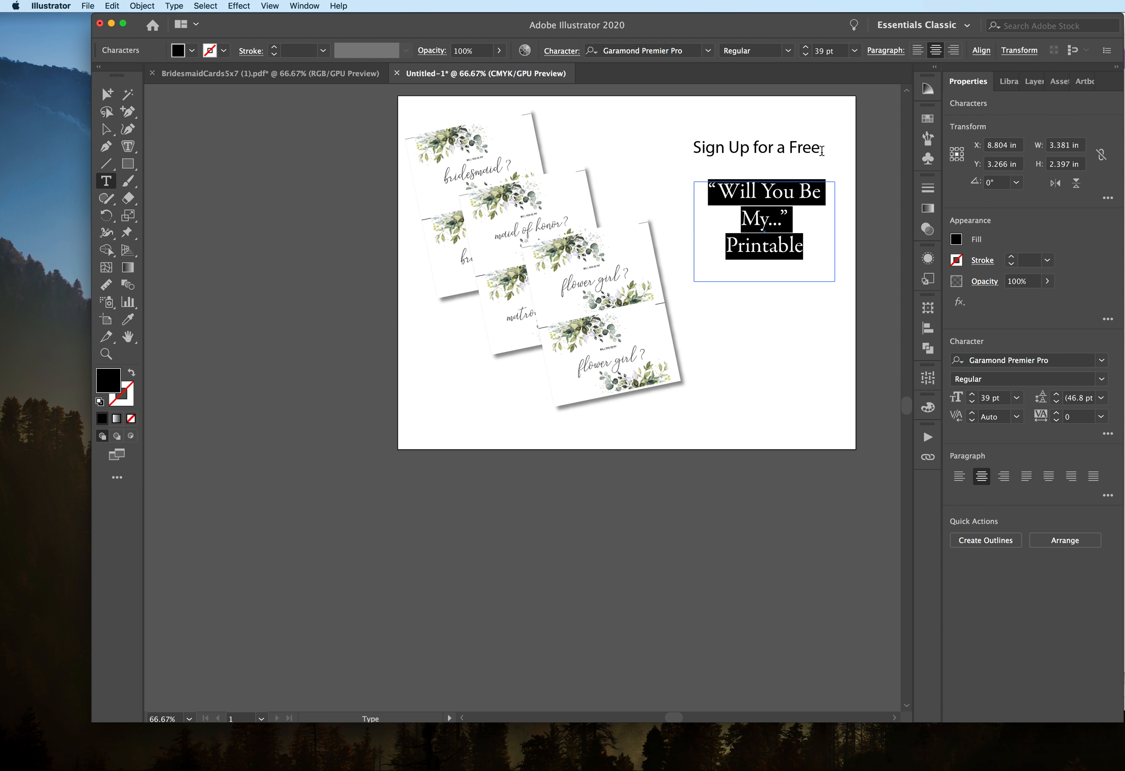
# Step: Set the "Sign Up for a Free" heading to Garamond Premier Pro at 44 pt
pyautogui.moveTo(821, 151); pyautogui.dragTo(640, 150)
pyautogui.click(707, 51)
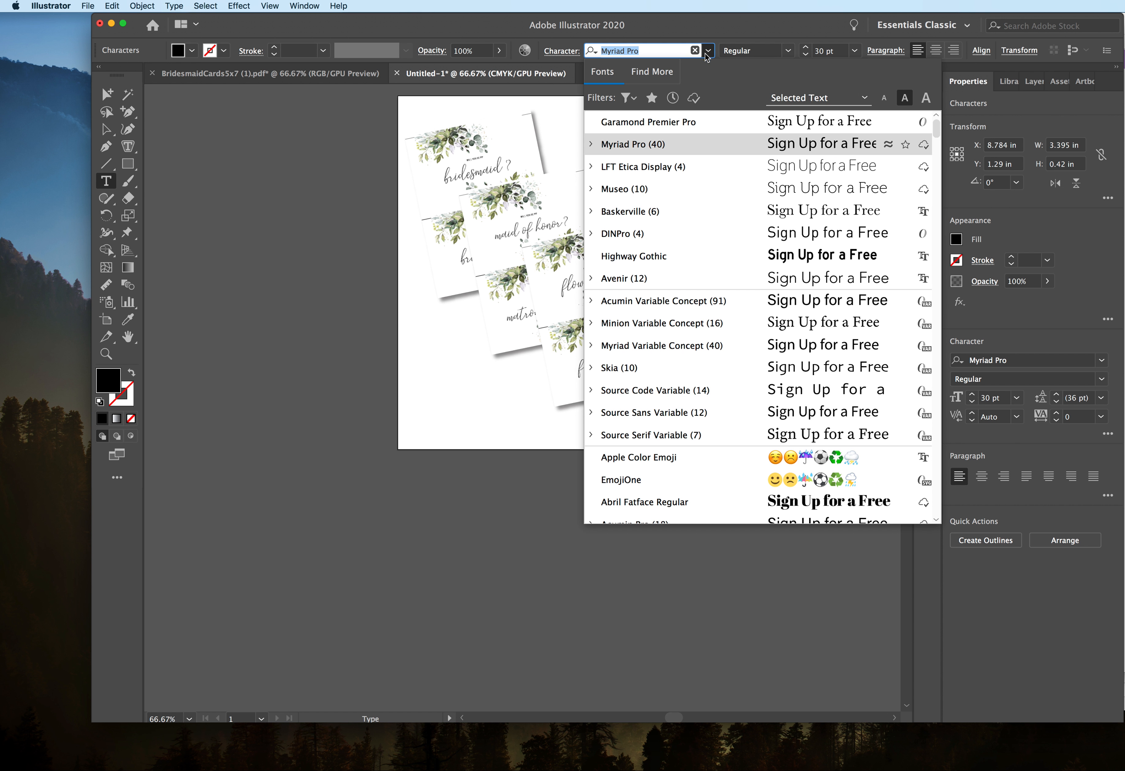
pyautogui.click(684, 124)
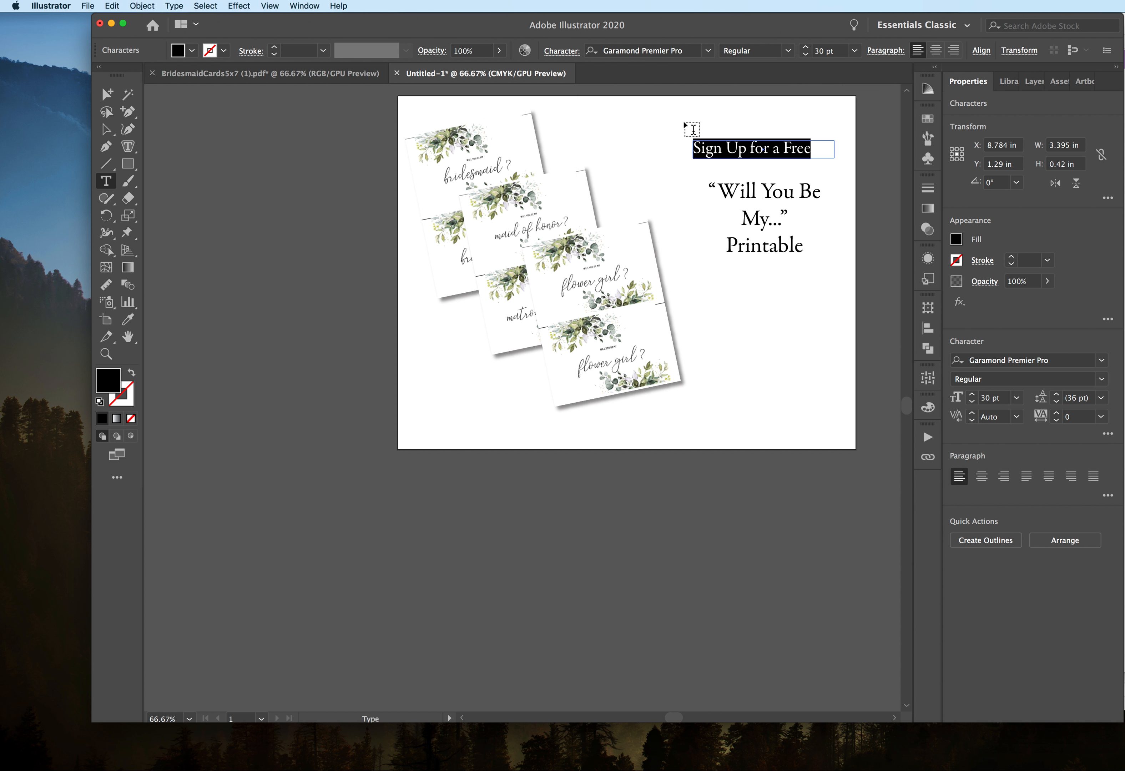
pyautogui.click(805, 50)
pyautogui.click(806, 50)
pyautogui.click(805, 49)
pyautogui.click(805, 49)
pyautogui.click(805, 49)
pyautogui.click(805, 50)
# Step: Widen the heading's text box to about 4.85 in and center the "Will You Be My..." box beneath it
pyautogui.click(106, 129)
pyautogui.moveTo(692, 157); pyautogui.dragTo(632, 175)
pyautogui.moveTo(741, 164); pyautogui.dragTo(753, 158)
pyautogui.moveTo(789, 225); pyautogui.dragTo(768, 220)
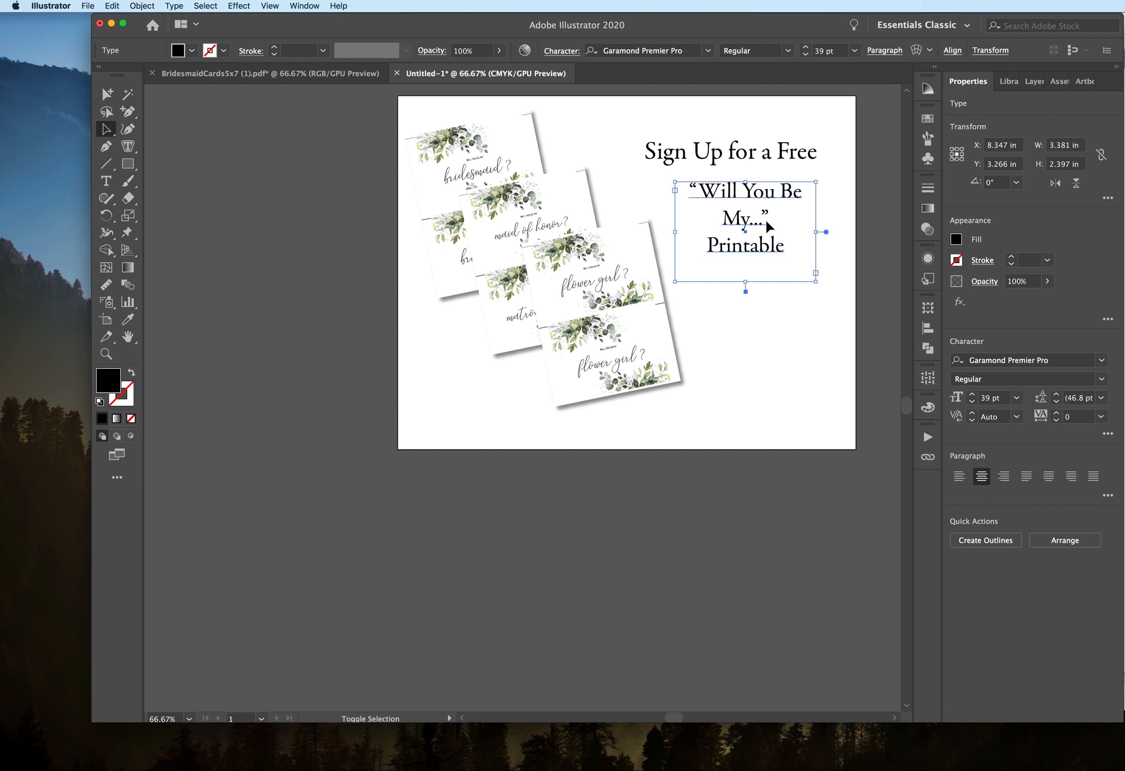
# Step: Center the "Sign Up for a Free" heading within its text box
pyautogui.click(799, 371)
pyautogui.moveTo(712, 146); pyautogui.dragTo(728, 215)
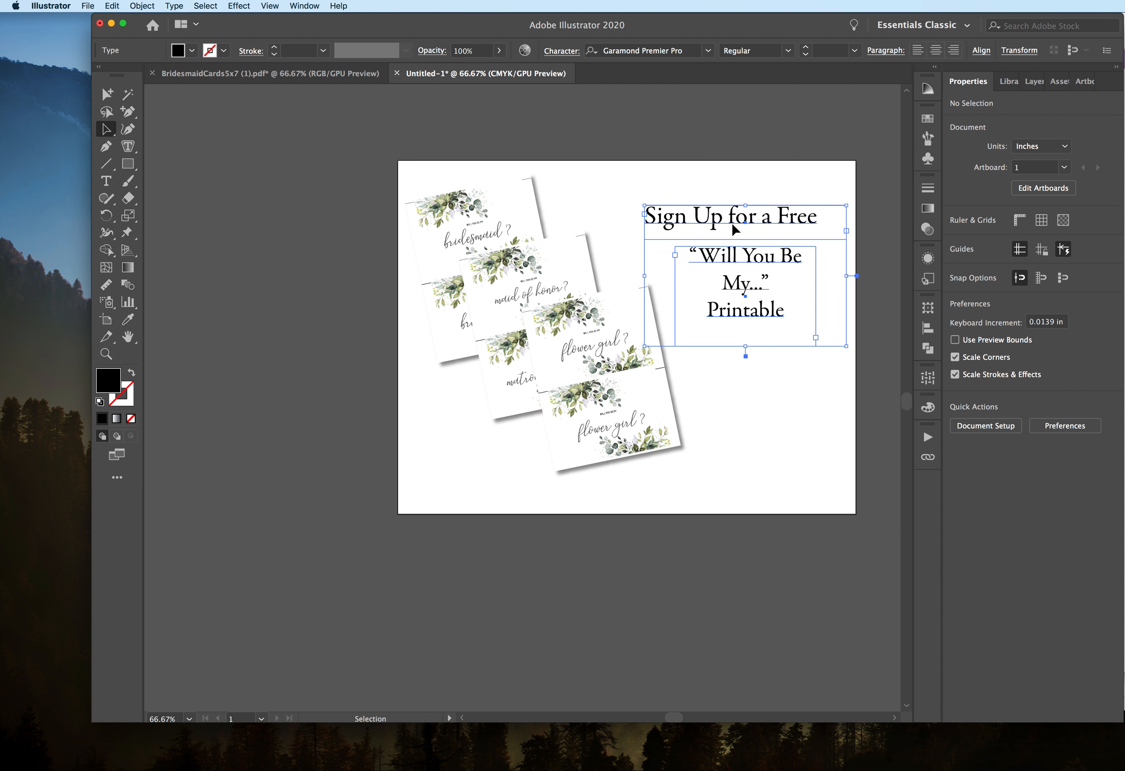
pyautogui.click(805, 187)
pyautogui.click(808, 216)
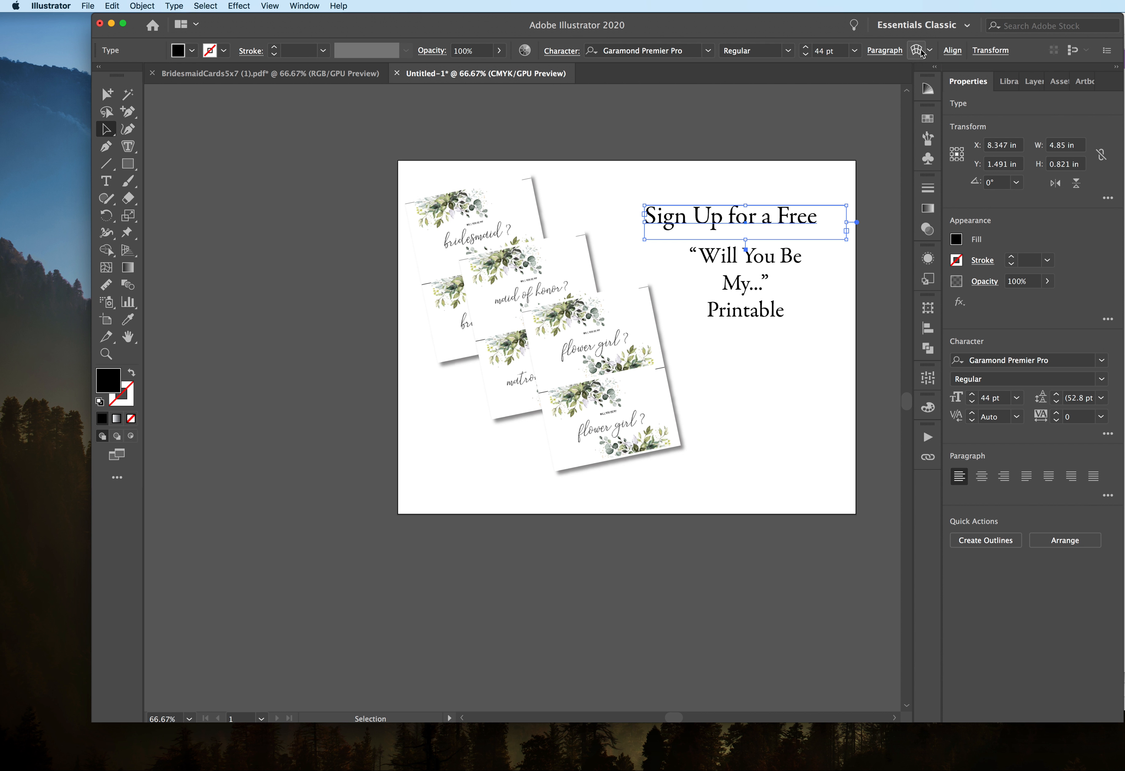
pyautogui.click(780, 179)
pyautogui.click(781, 217)
pyautogui.click(884, 51)
pyautogui.click(759, 73)
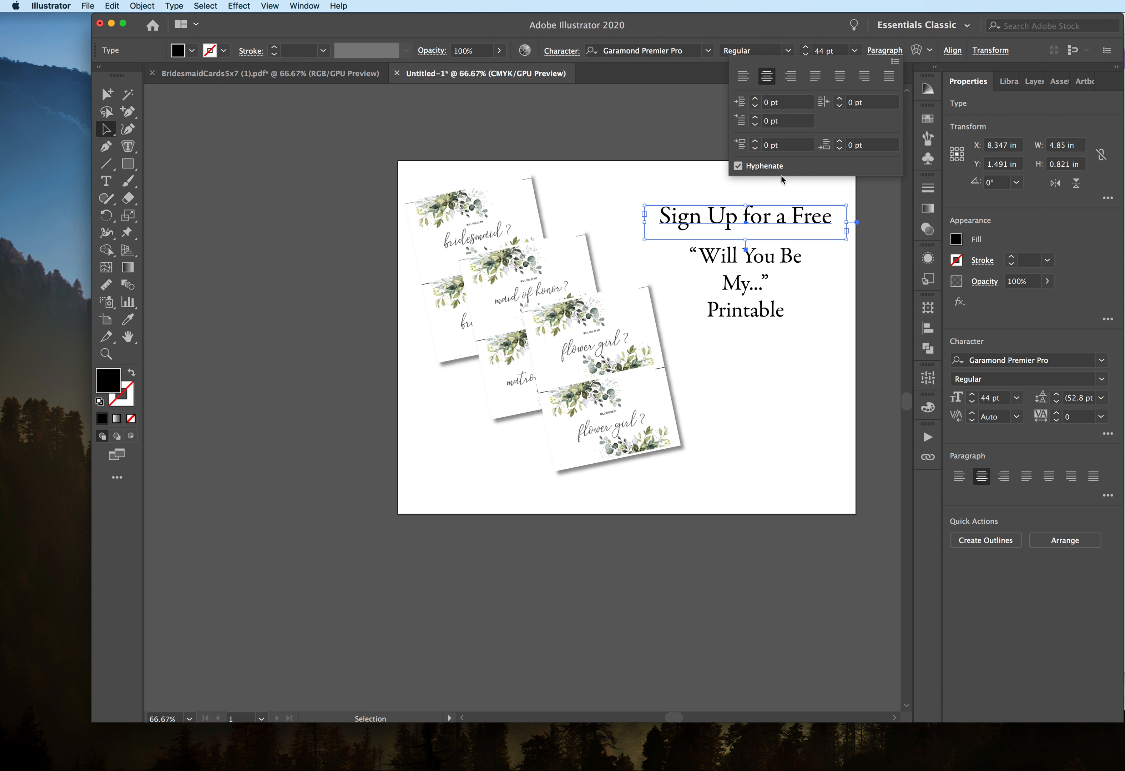
# Step: Move both text boxes lower on the artboard and slightly right, with a wider gap between them
pyautogui.moveTo(689, 153); pyautogui.dragTo(767, 300)
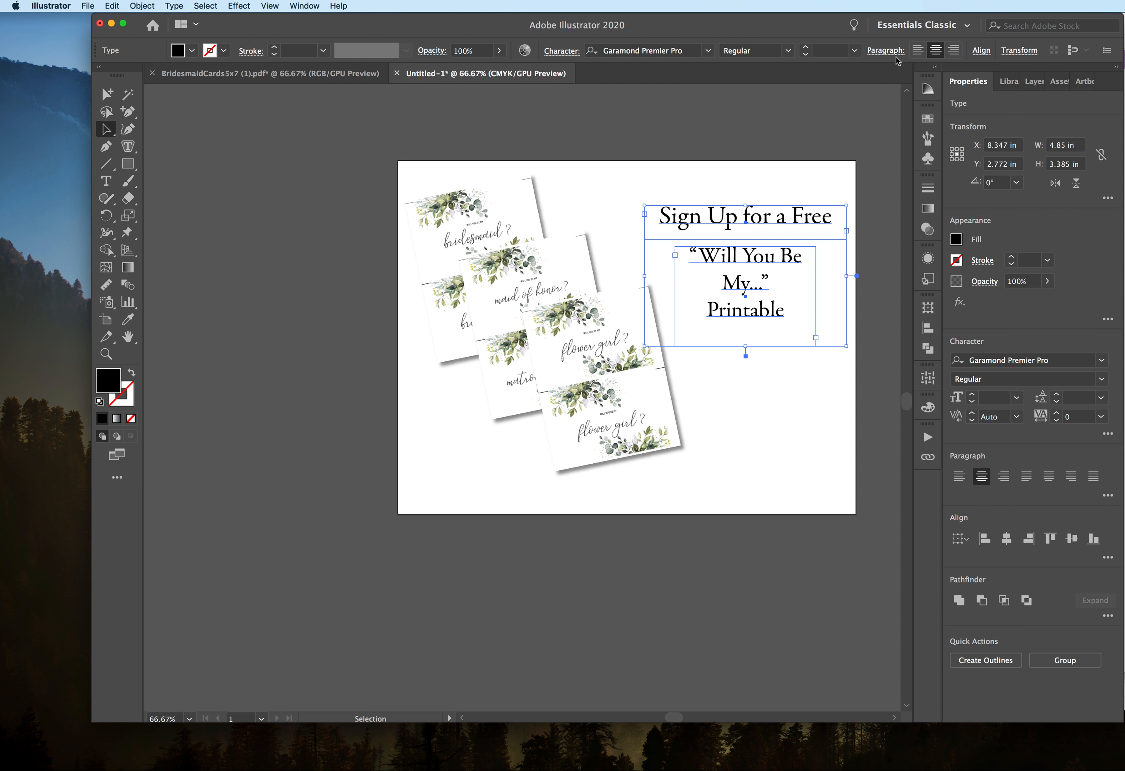
pyautogui.click(980, 51)
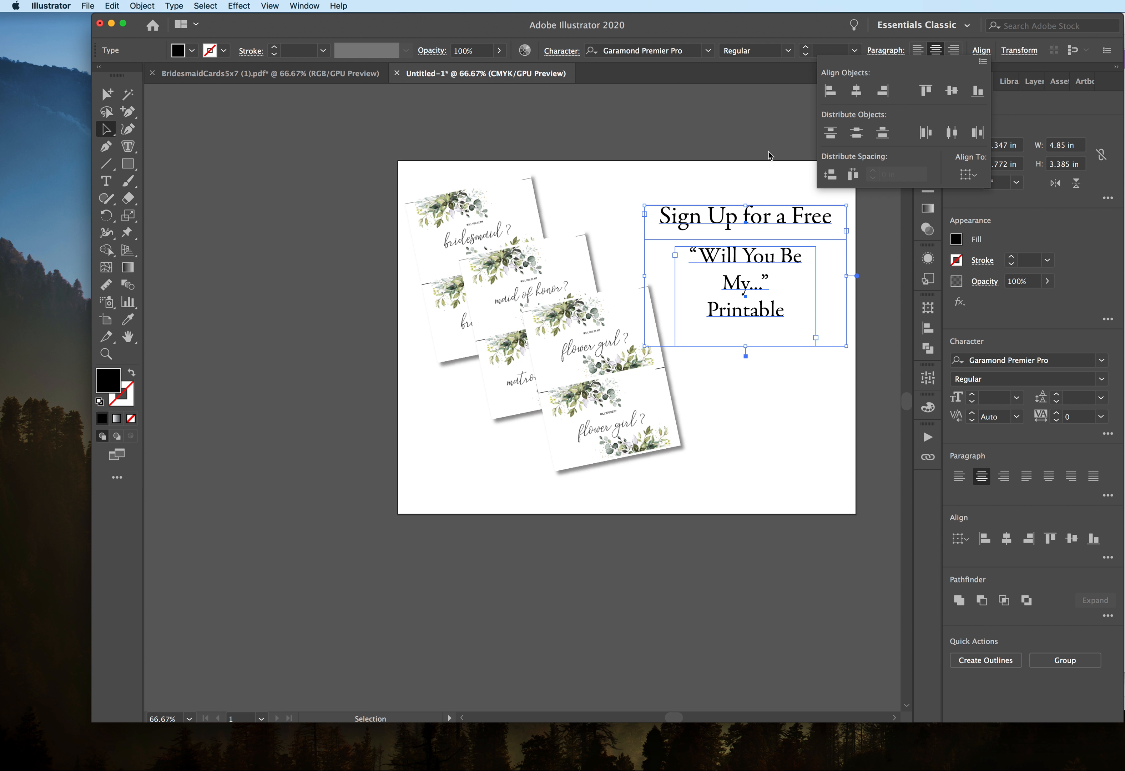
pyautogui.moveTo(752, 258)
pyautogui.mouseDown()
pyautogui.moveTo(758, 322)
pyautogui.moveTo(771, 263)
pyautogui.mouseUp()
# Step: Search the fonts for "garamond" and reapply Garamond Premier Pro to the "Sign Up for a Free" heading
pyautogui.click(756, 238)
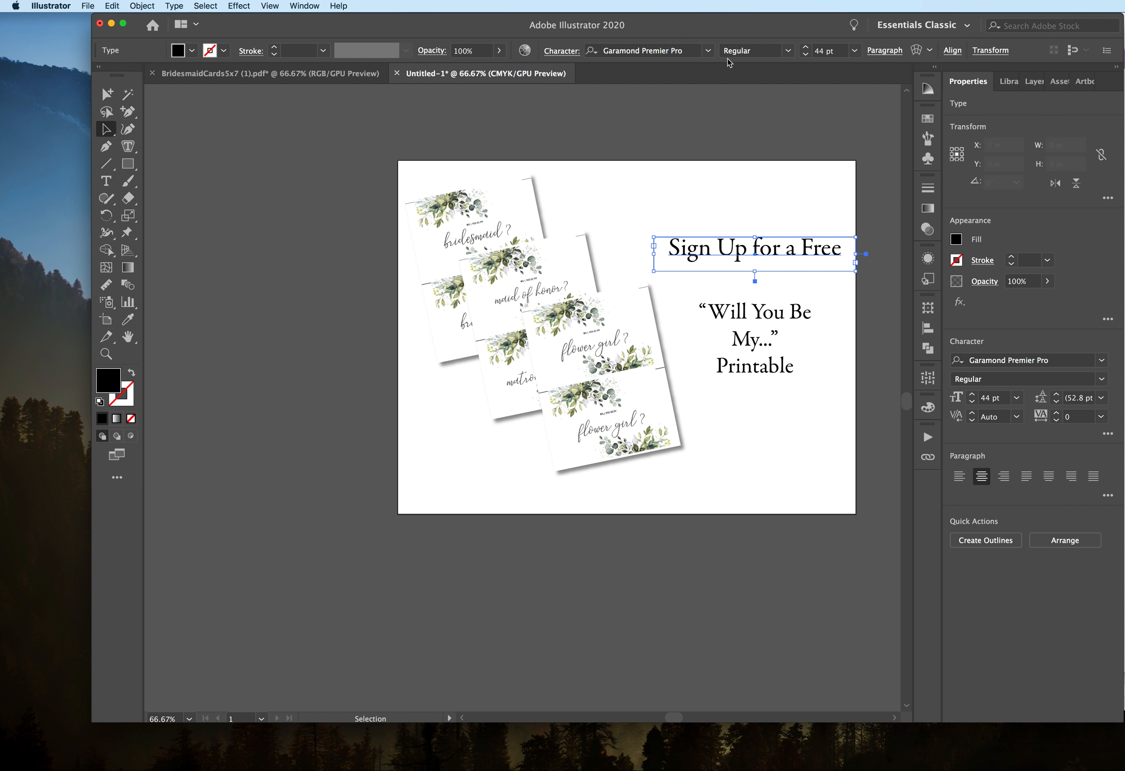
pyautogui.click(786, 52)
pyautogui.click(749, 67)
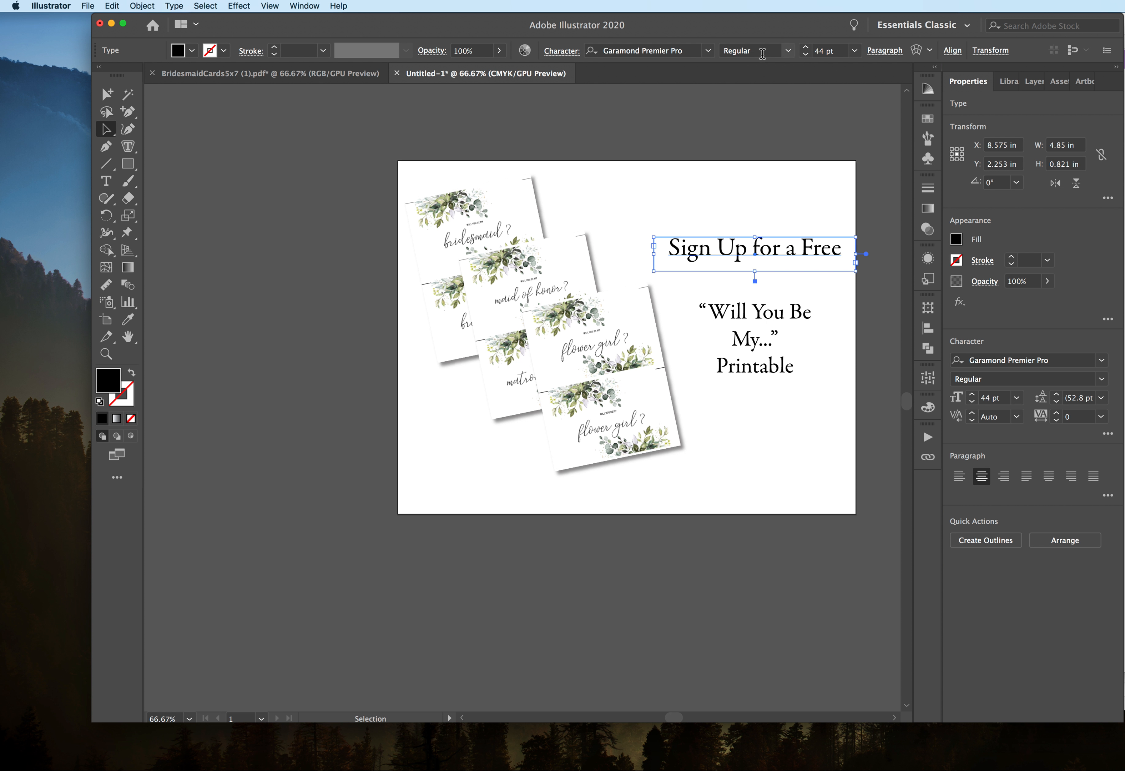
pyautogui.click(707, 51)
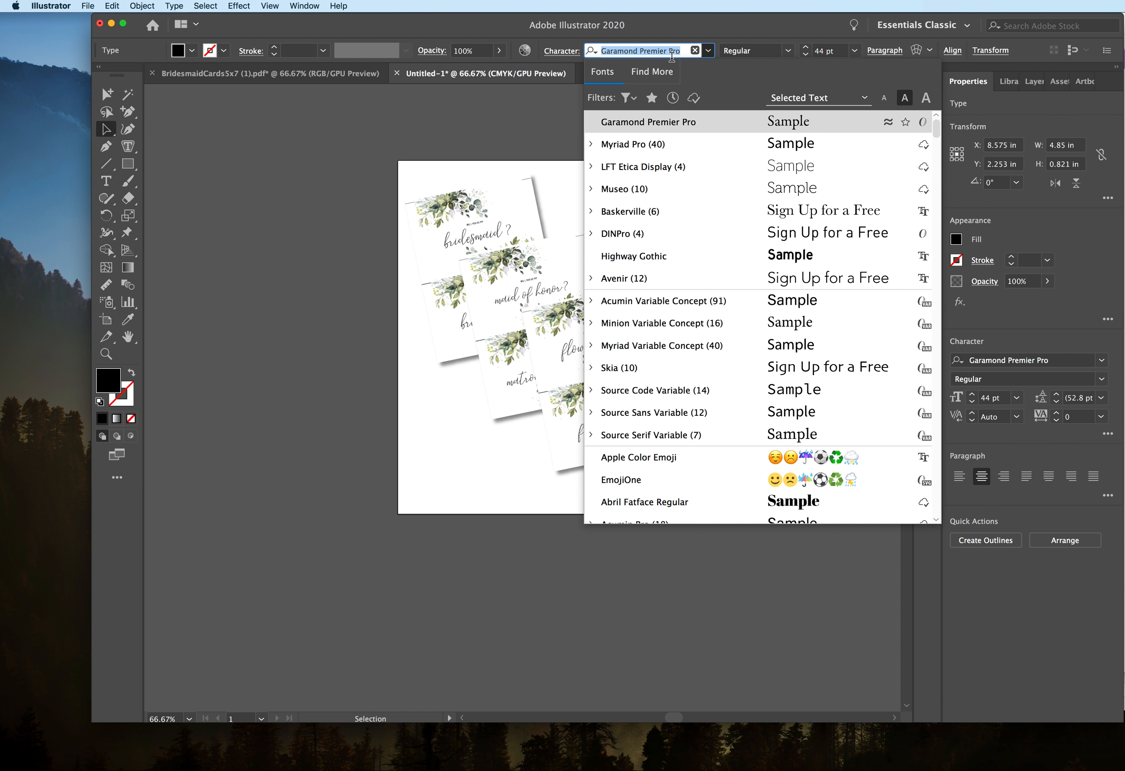
pyautogui.write('garmon')
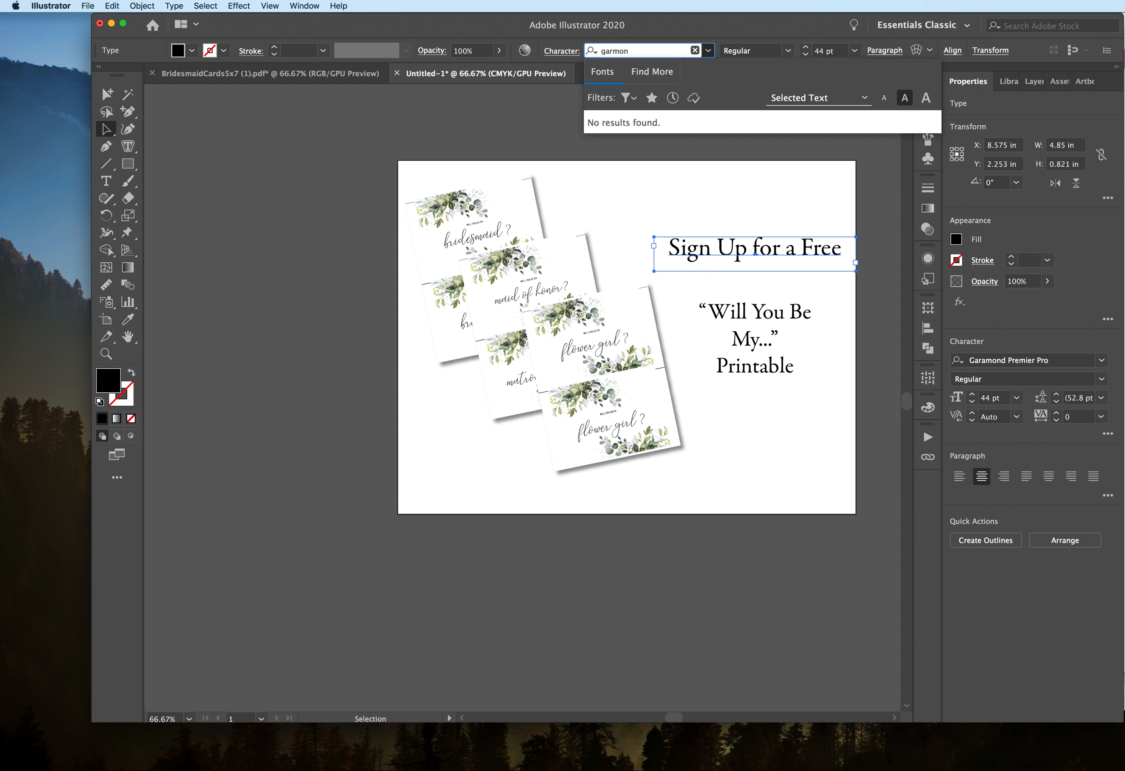
pyautogui.press('BackSpace')
pyautogui.press('BackSpace')
pyautogui.press('BackSpace')
pyautogui.press('BackSpace')
pyautogui.press('BackSpace')
pyautogui.press('BackSpace')
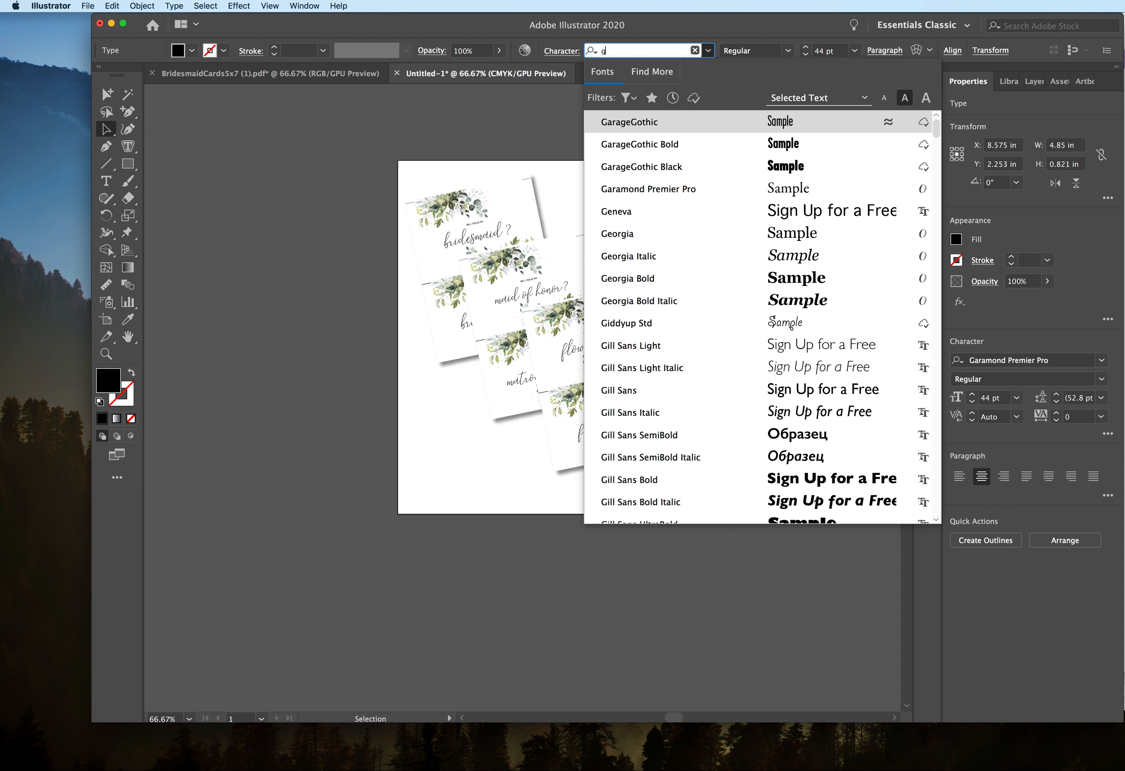
pyautogui.write('garamond')
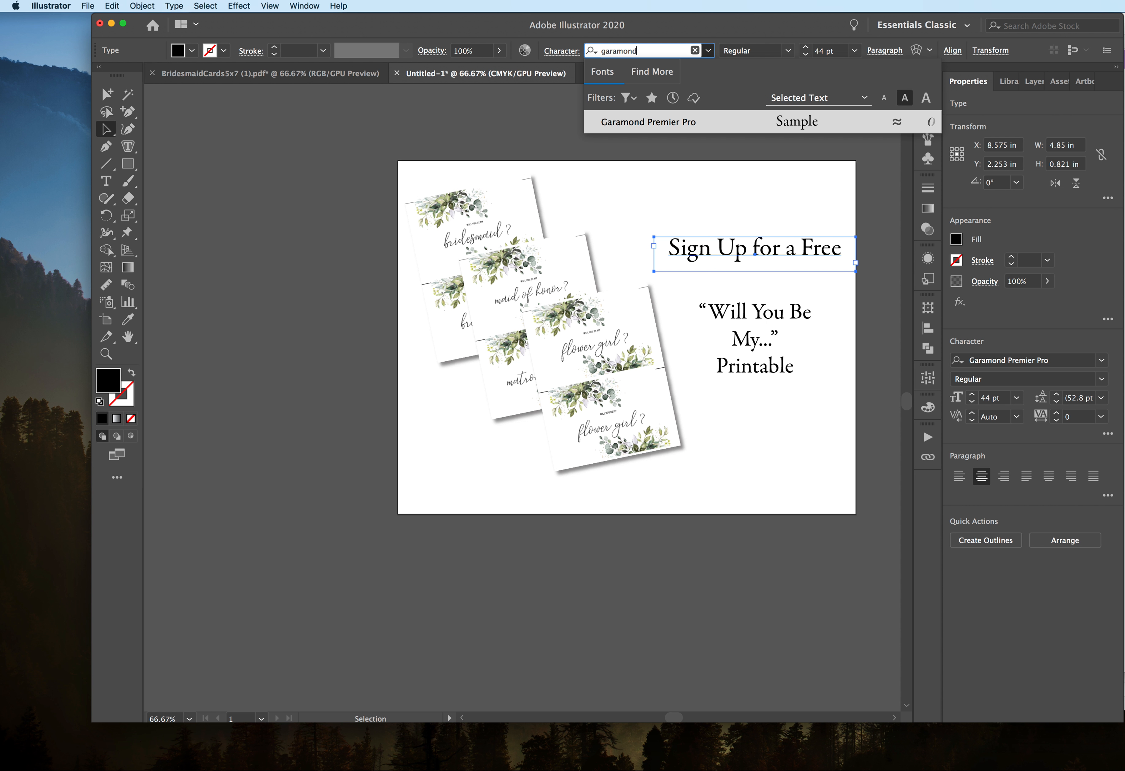
pyautogui.click(700, 124)
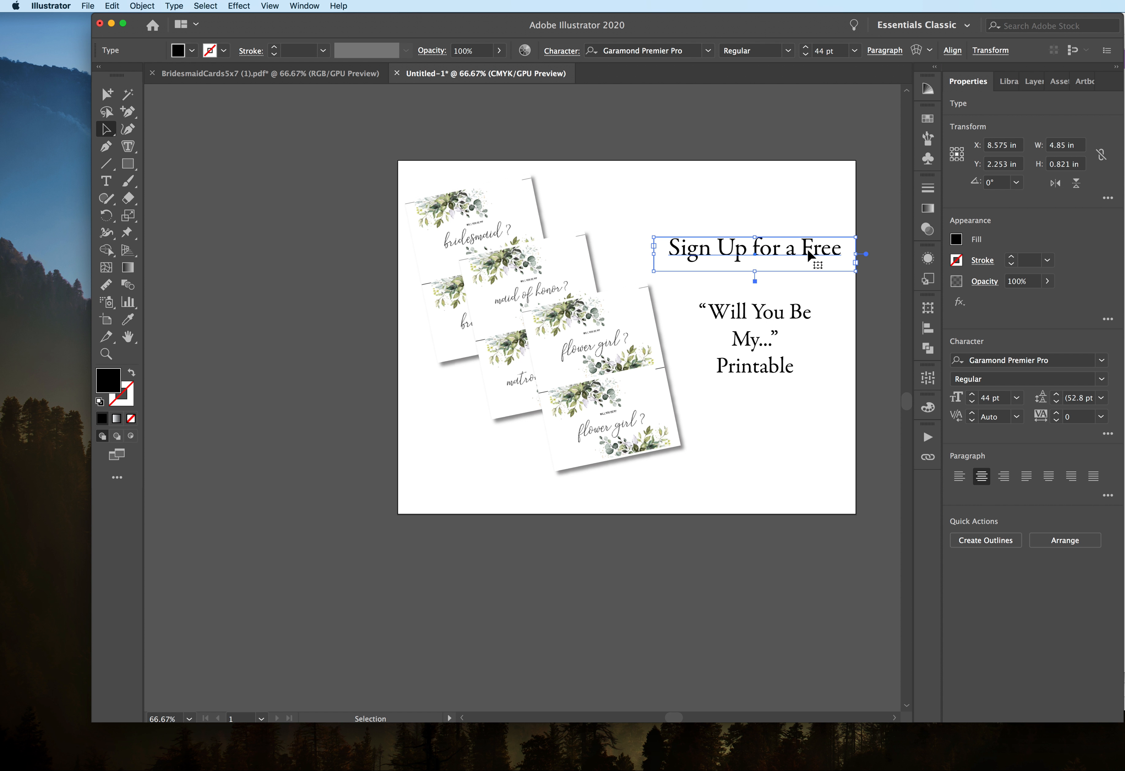
# Step: Nudge the "Sign Up for a Free" heading slightly down and left, and draw a black rectangle about 3.4 by 0.5 in above it
pyautogui.moveTo(807, 251); pyautogui.dragTo(807, 257)
pyautogui.click(790, 194)
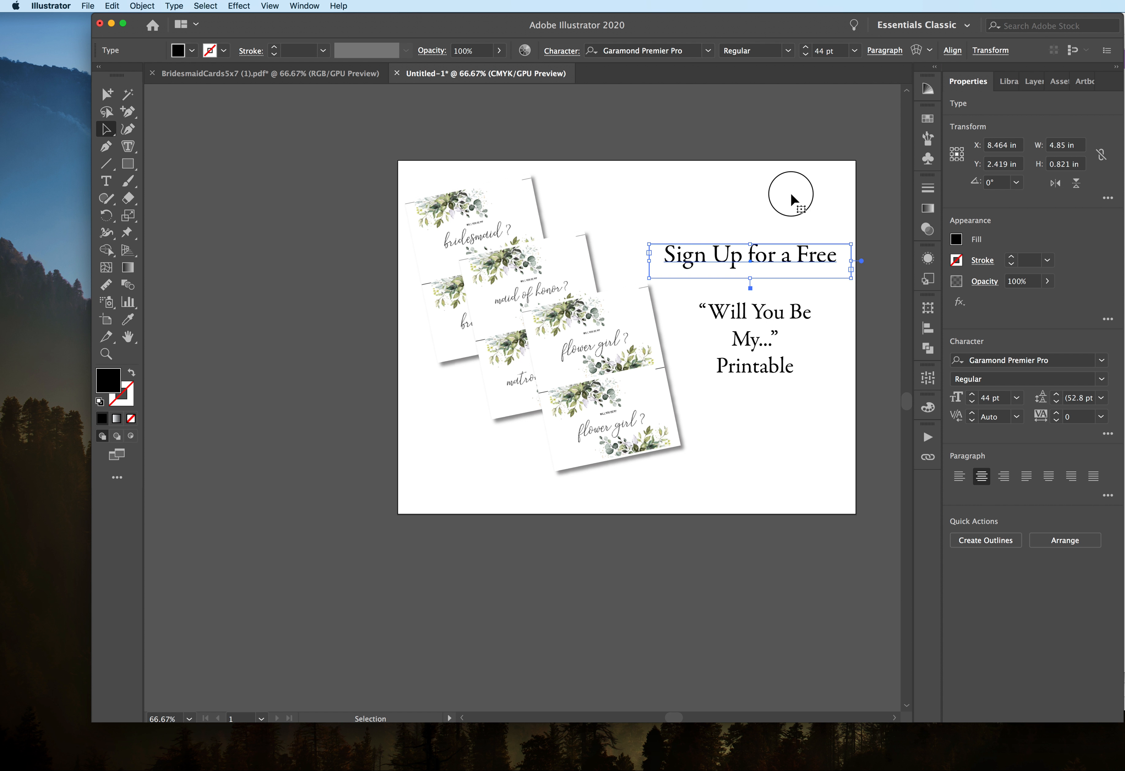
pyautogui.click(124, 167)
pyautogui.moveTo(646, 194); pyautogui.dragTo(788, 214)
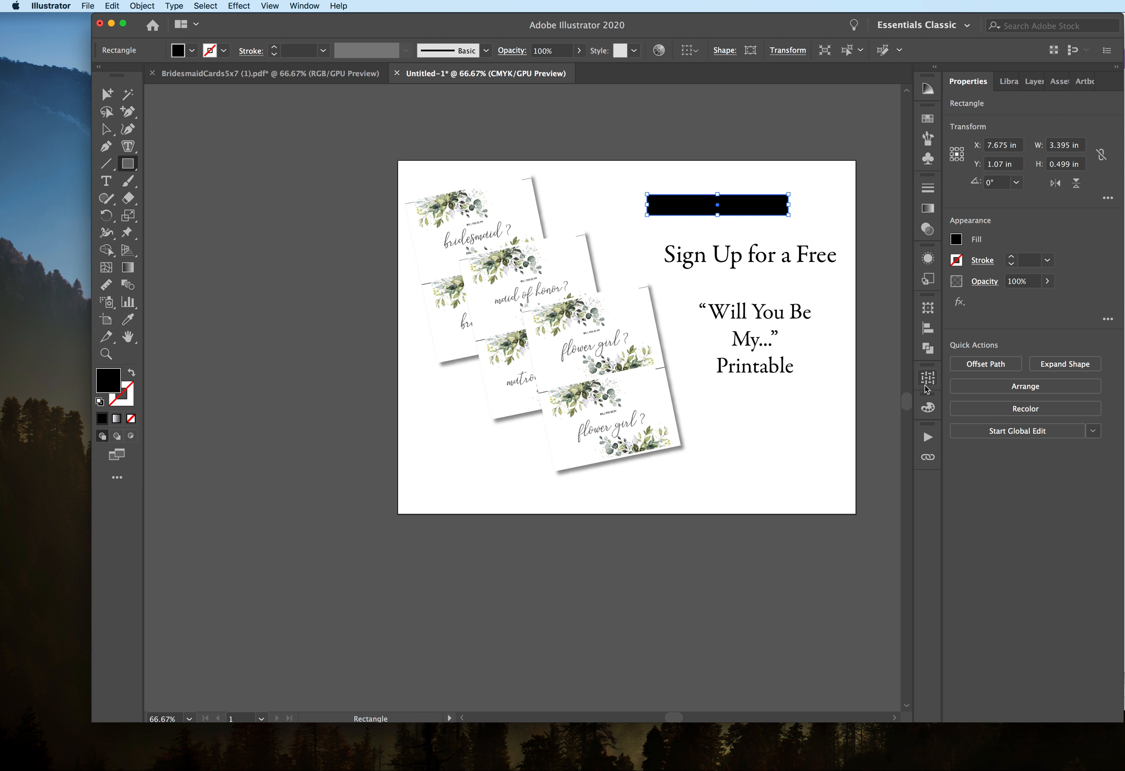
pyautogui.click(929, 410)
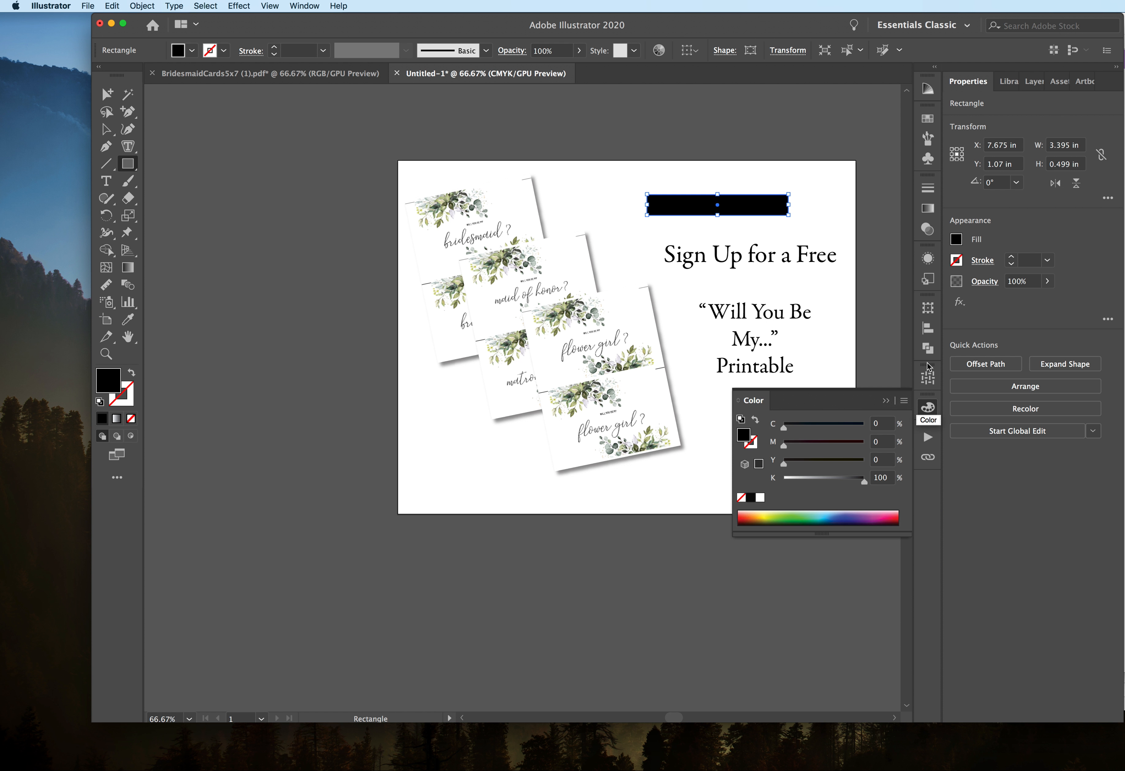
pyautogui.click(927, 119)
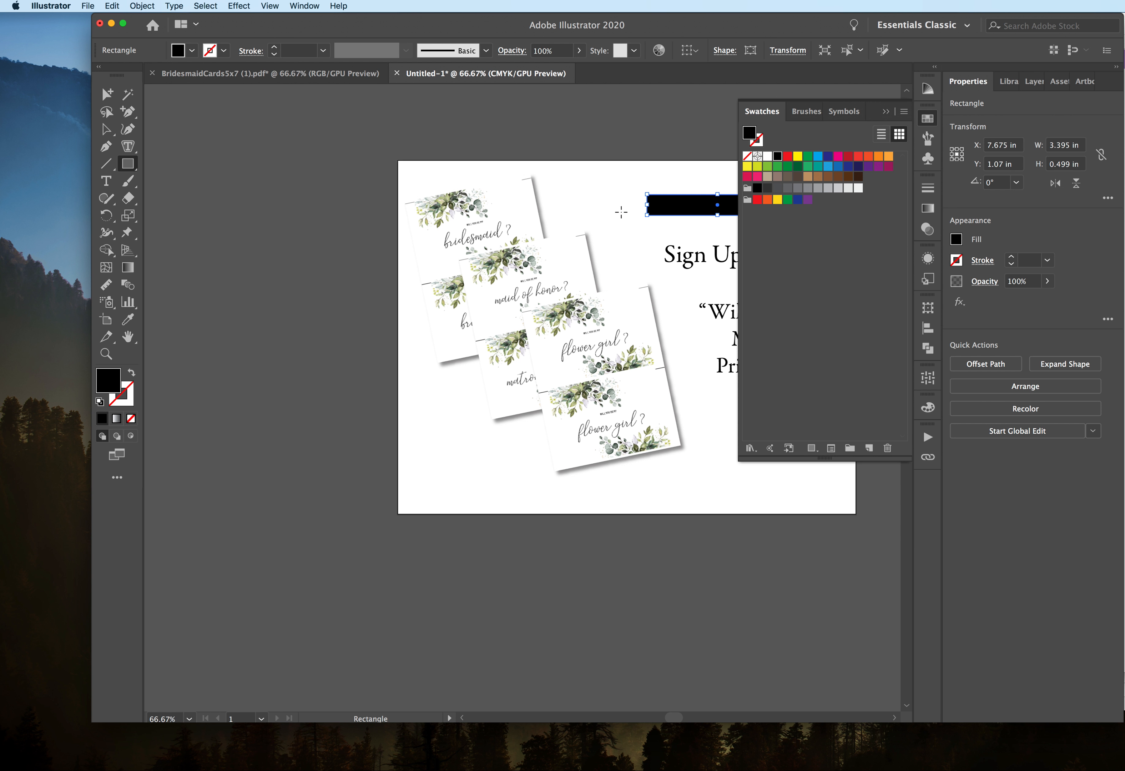
pyautogui.click(885, 112)
# Step: Fill the rectangle with a pale grey-green sampled from the eucalyptus leaves on the front flower girl page using the Eyedropper
pyautogui.click(128, 320)
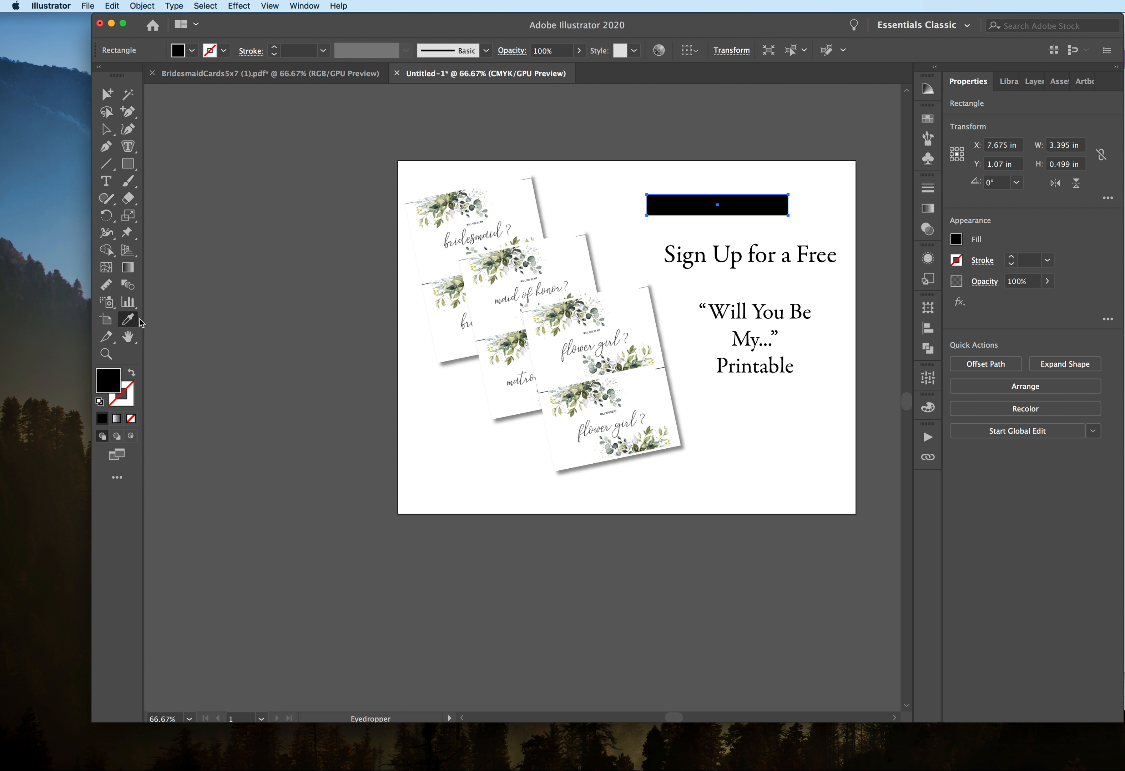
pyautogui.scroll(5, 609, 350)
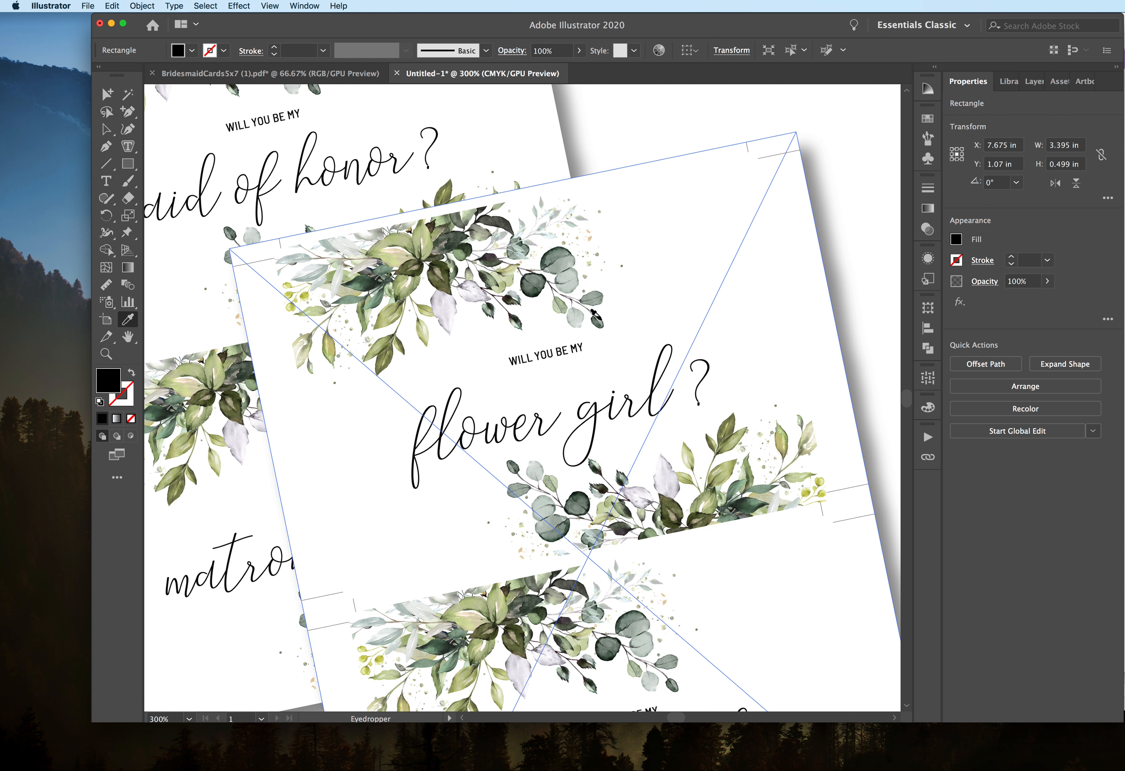
pyautogui.click(581, 321)
pyautogui.scroll(-5, 581, 321)
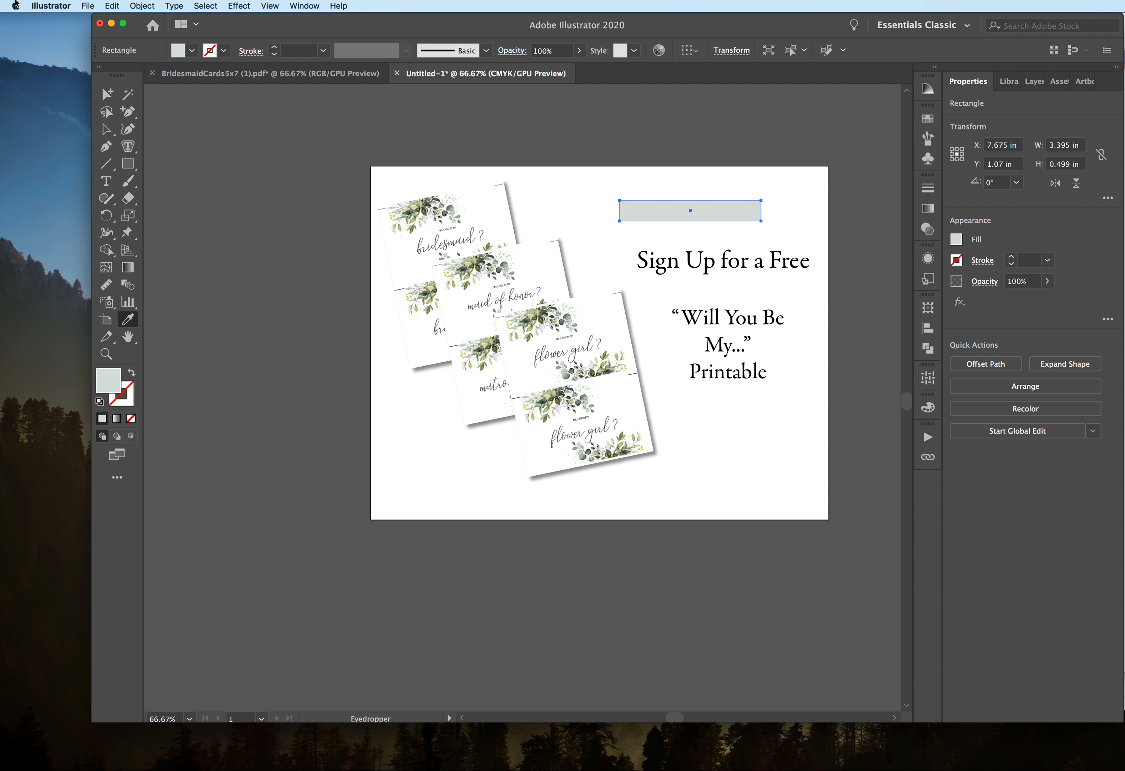
# Step: Move the pale green rectangle over the lower half of the "Sign Up for a Free" heading and widen it to about 3.83 in
pyautogui.click(104, 133)
pyautogui.moveTo(746, 218); pyautogui.dragTo(799, 278)
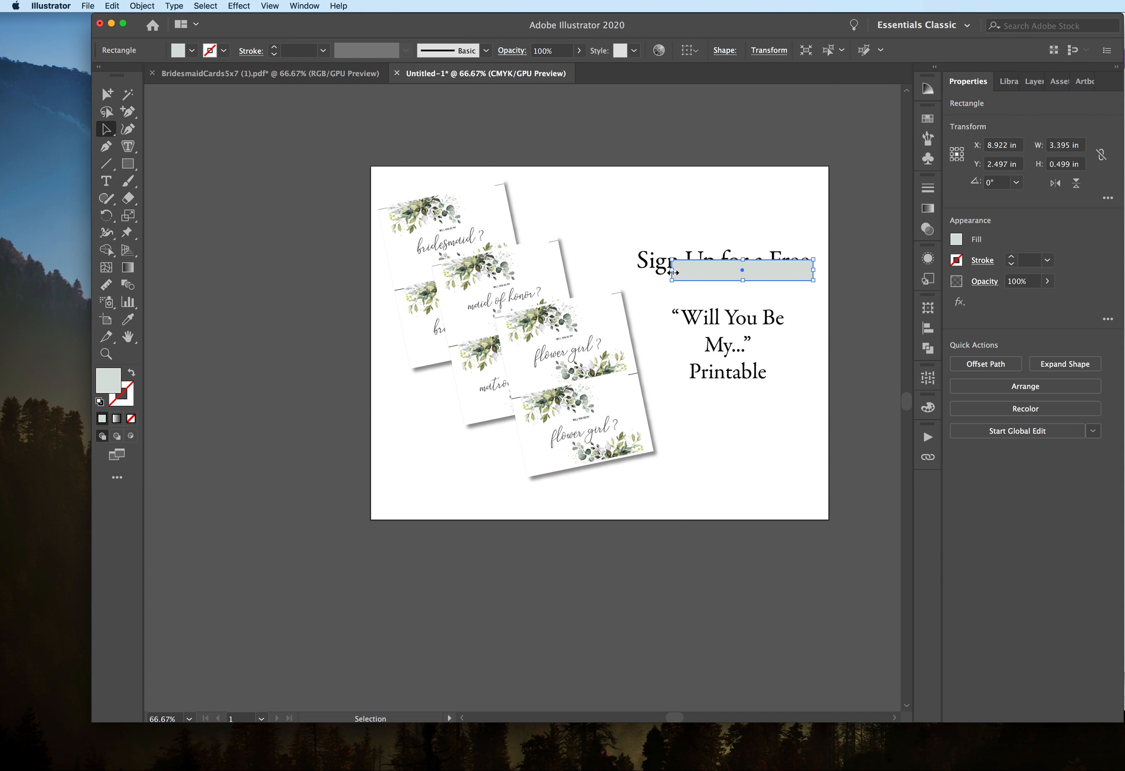
pyautogui.moveTo(671, 270); pyautogui.dragTo(654, 271)
# Step: Send the pale green bar to the back and nudge it slightly up behind the heading
pyautogui.rightClick(677, 272)
pyautogui.moveTo(720, 458)
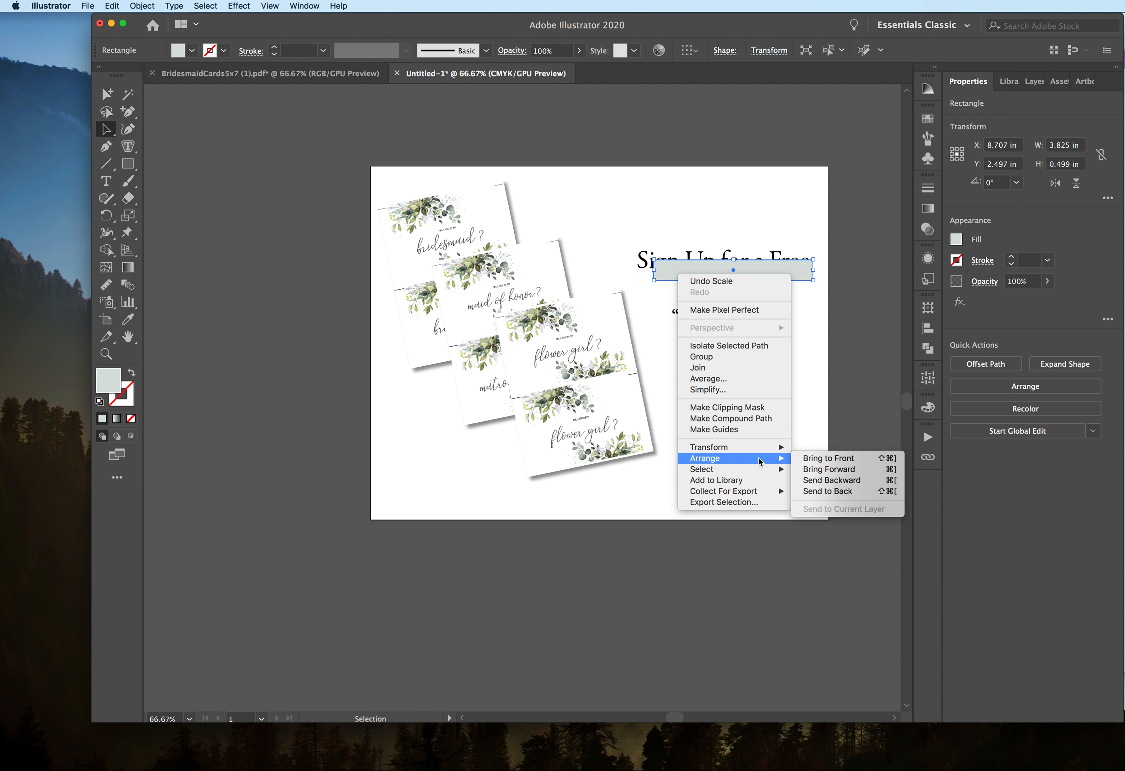
pyautogui.click(827, 493)
pyautogui.click(777, 483)
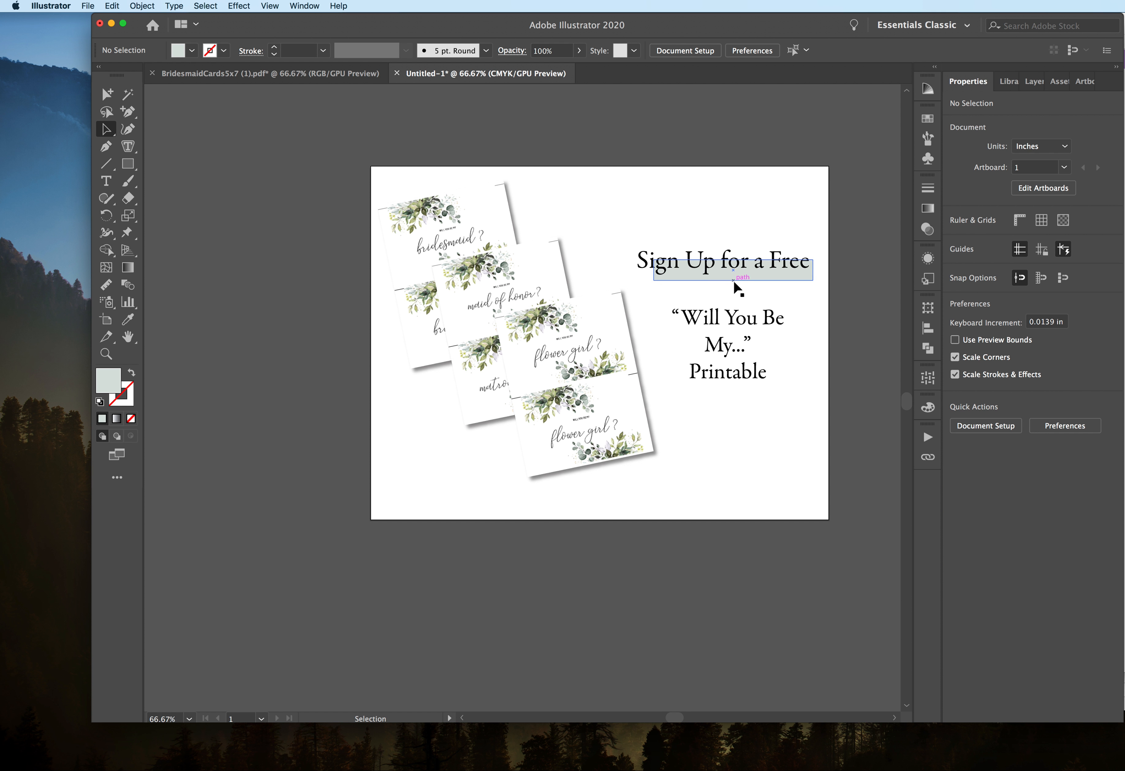
pyautogui.moveTo(734, 280); pyautogui.dragTo(733, 276)
pyautogui.click(718, 213)
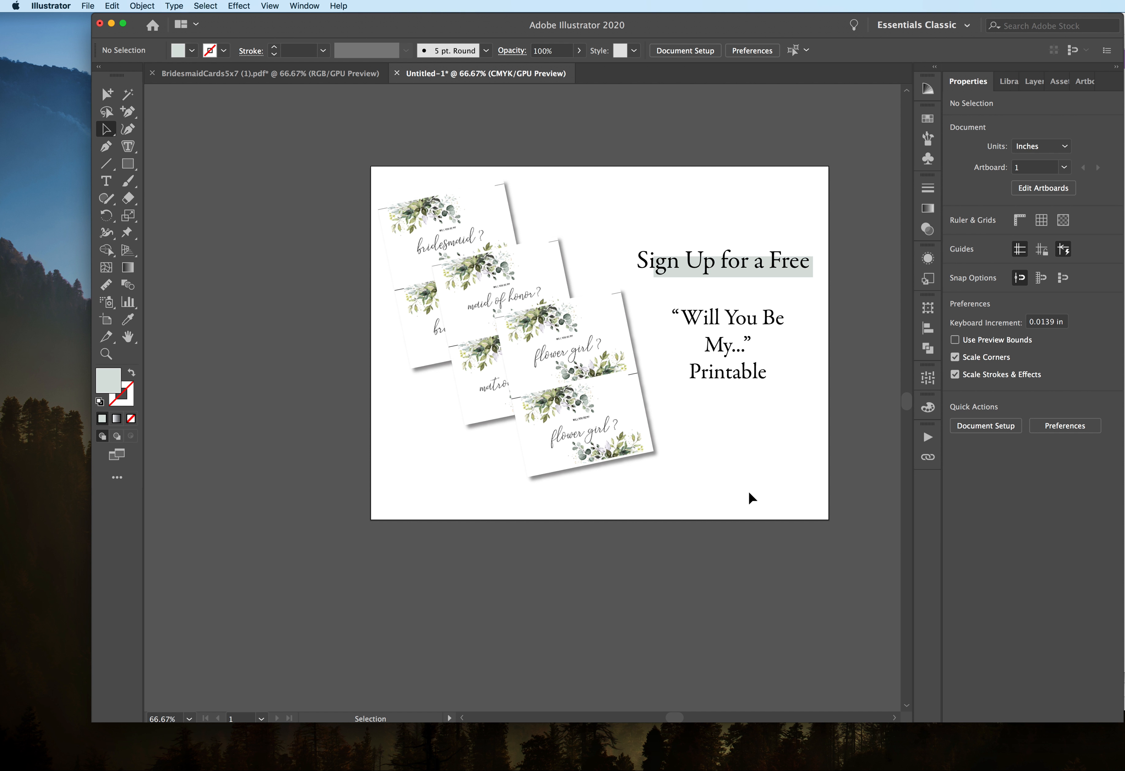
# Step: Duplicate the pale green bar and place the copy across the artboard's bottom edge near its right corner
pyautogui.moveTo(720, 274); pyautogui.dragTo(730, 474)
pyautogui.press('super+z')
pyautogui.click(758, 274)
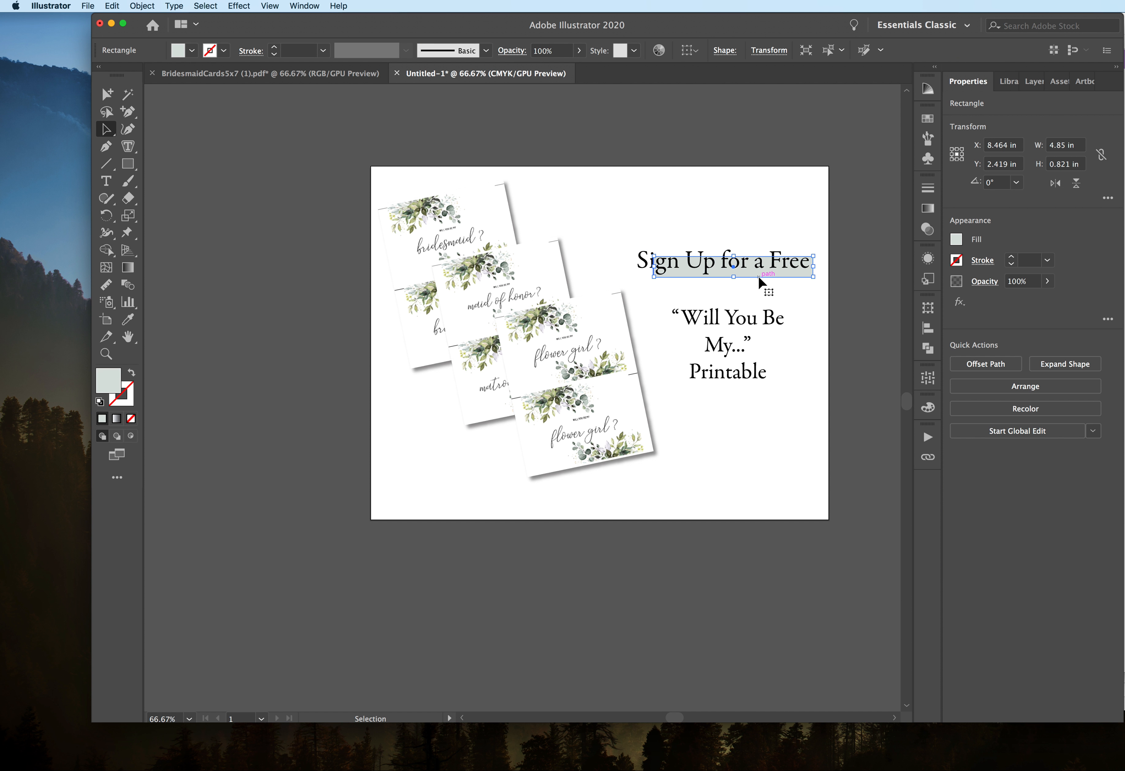
pyautogui.moveTo(758, 276); pyautogui.dragTo(778, 531)
pyautogui.click(788, 564)
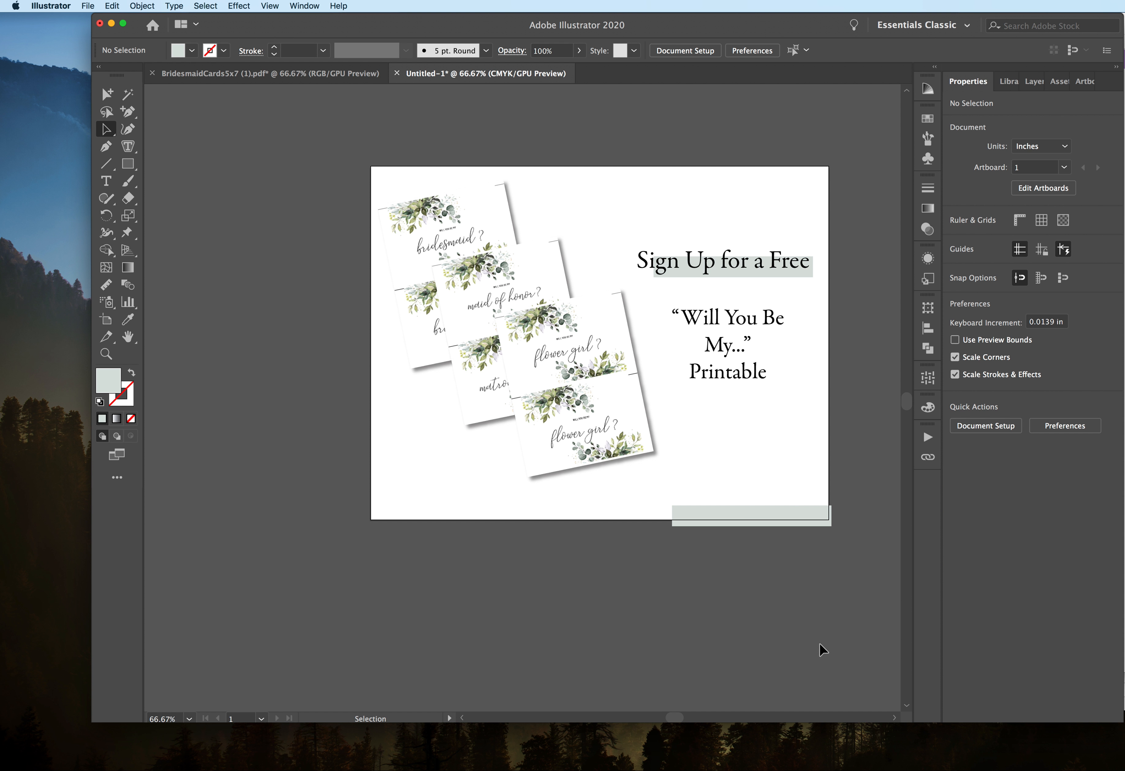
# Step: Move the copied bar to the artboard's bottom-left corner and resize it flush with the left and bottom edges
pyautogui.click(281, 5)
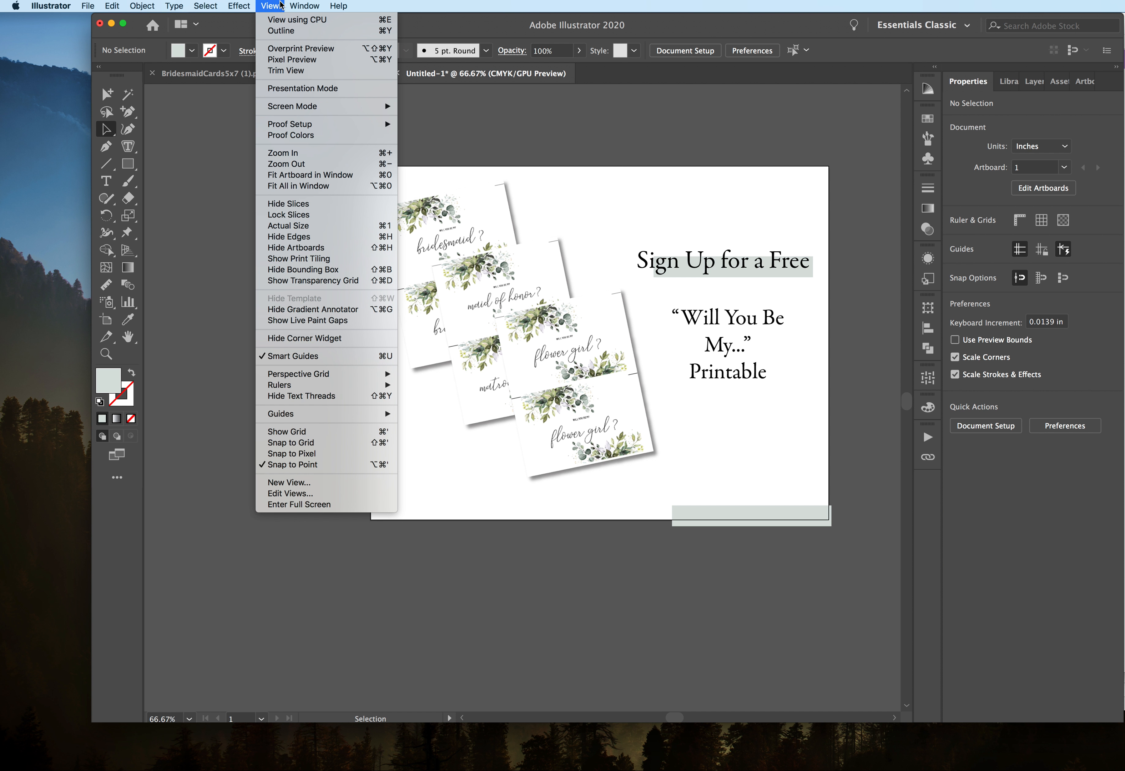
pyautogui.click(242, 228)
pyautogui.moveTo(795, 516); pyautogui.dragTo(458, 521)
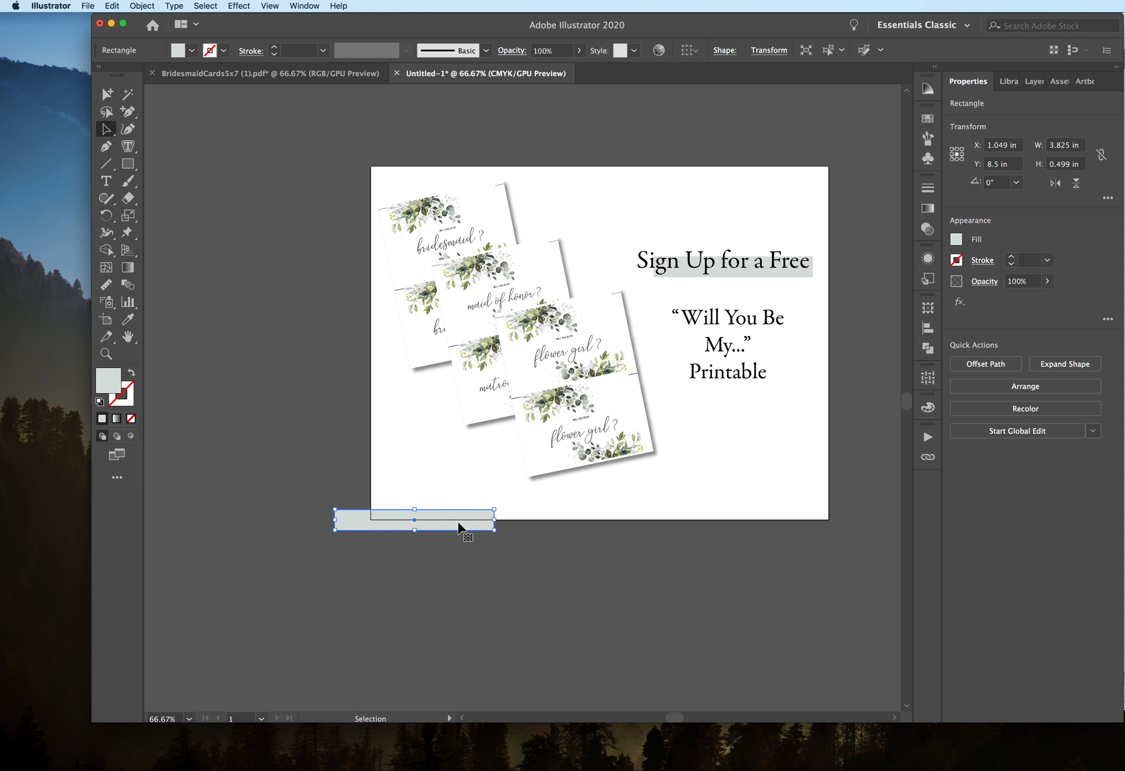
pyautogui.click(505, 539)
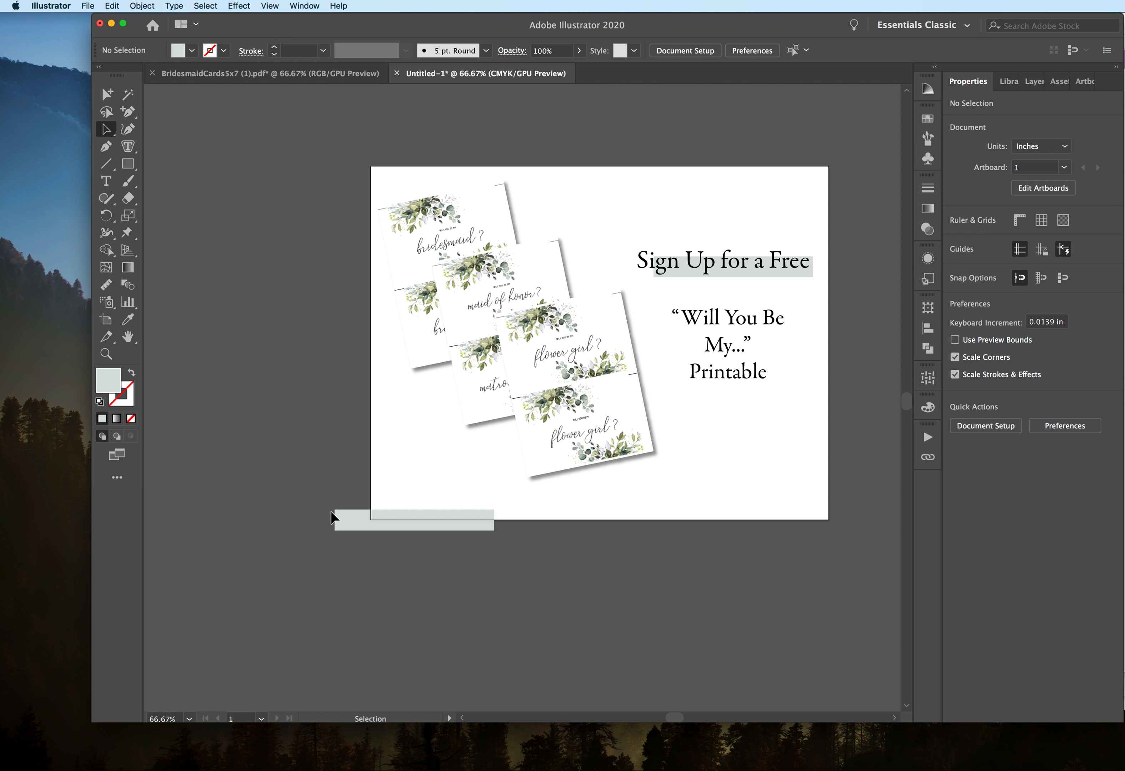
pyautogui.click(352, 525)
pyautogui.moveTo(335, 530); pyautogui.dragTo(370, 519)
pyautogui.click(365, 561)
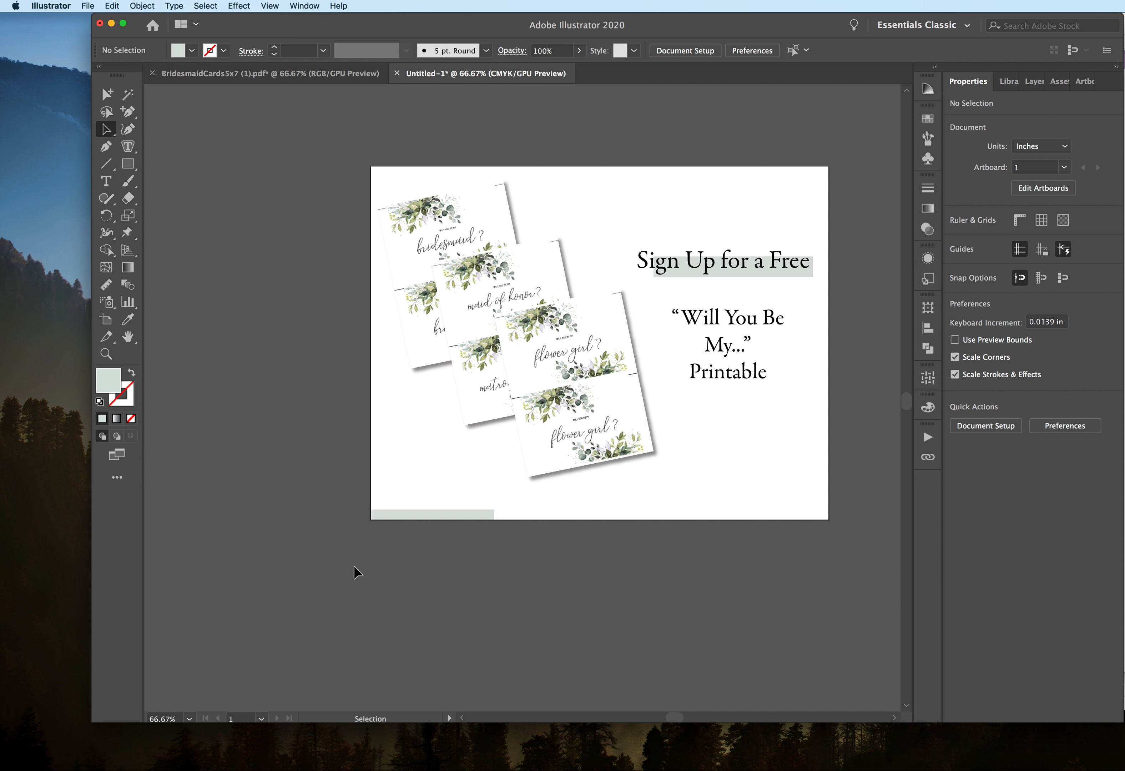
# Step: Select all three tilted card pages and shift them together slightly right and down on the artboard
pyautogui.click(422, 232)
pyautogui.keyDown('shift'); pyautogui.click(484, 338); pyautogui.keyUp('shift')
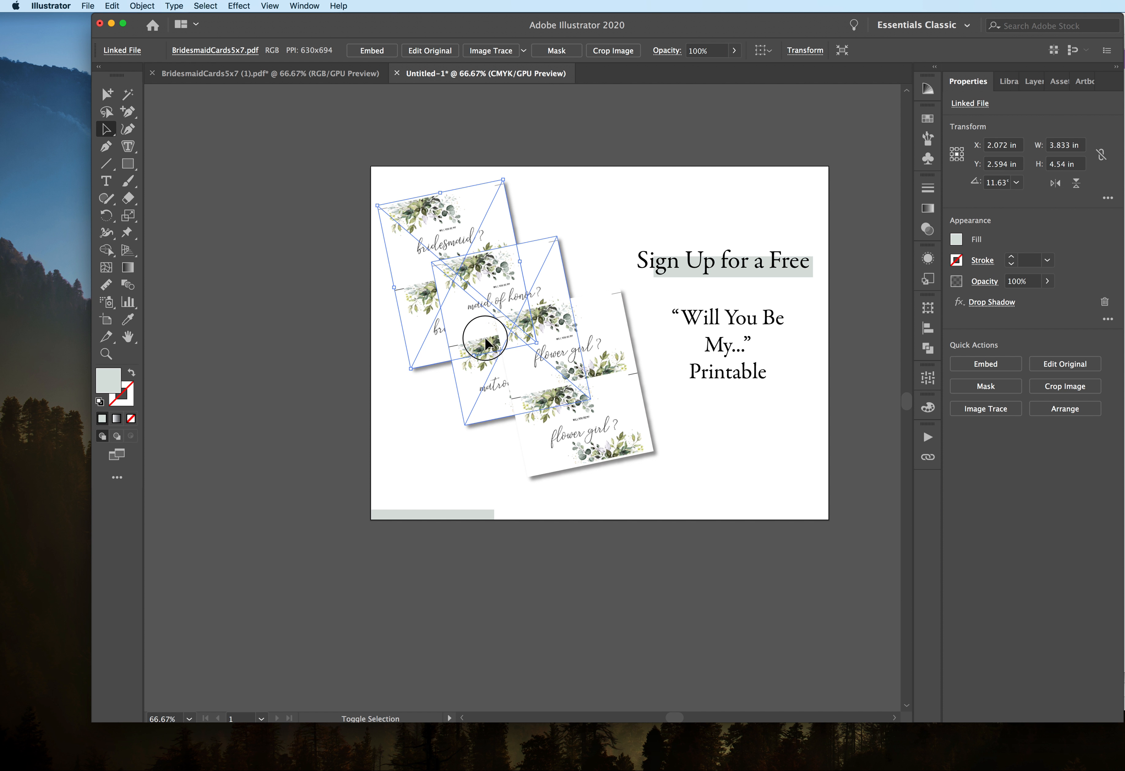
pyautogui.keyDown('shift'); pyautogui.click(604, 419); pyautogui.keyUp('shift')
pyautogui.moveTo(611, 409); pyautogui.dragTo(622, 423)
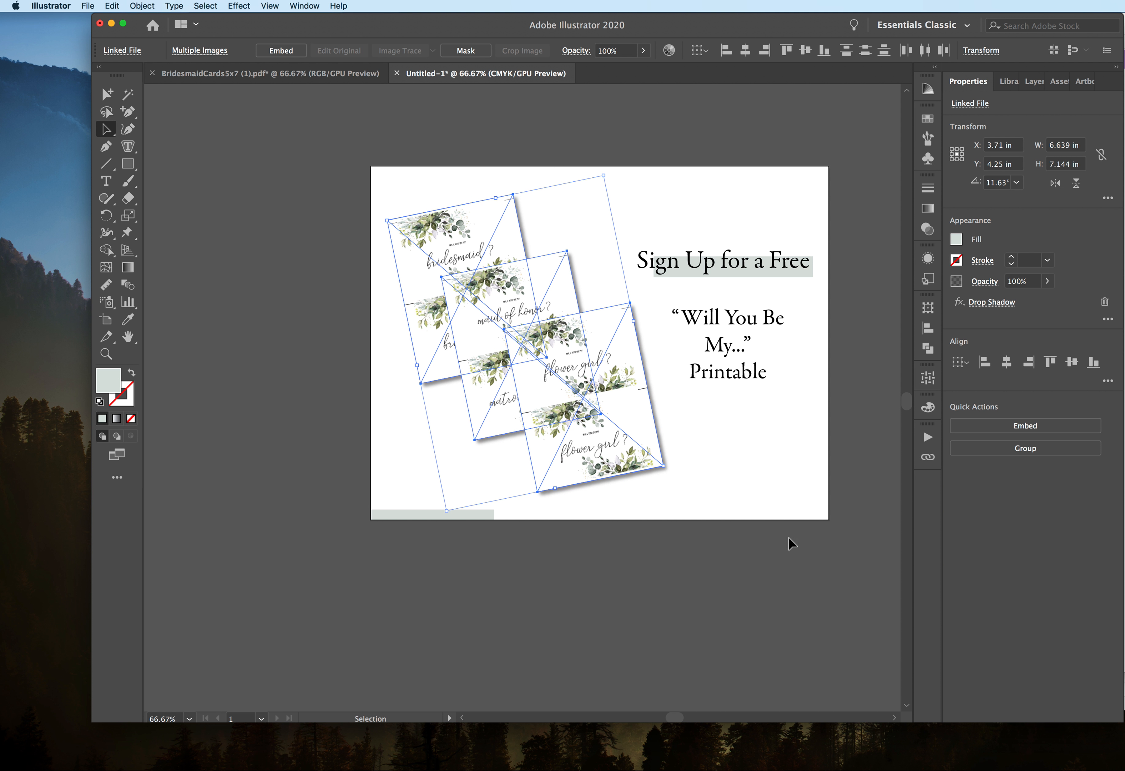
pyautogui.click(736, 550)
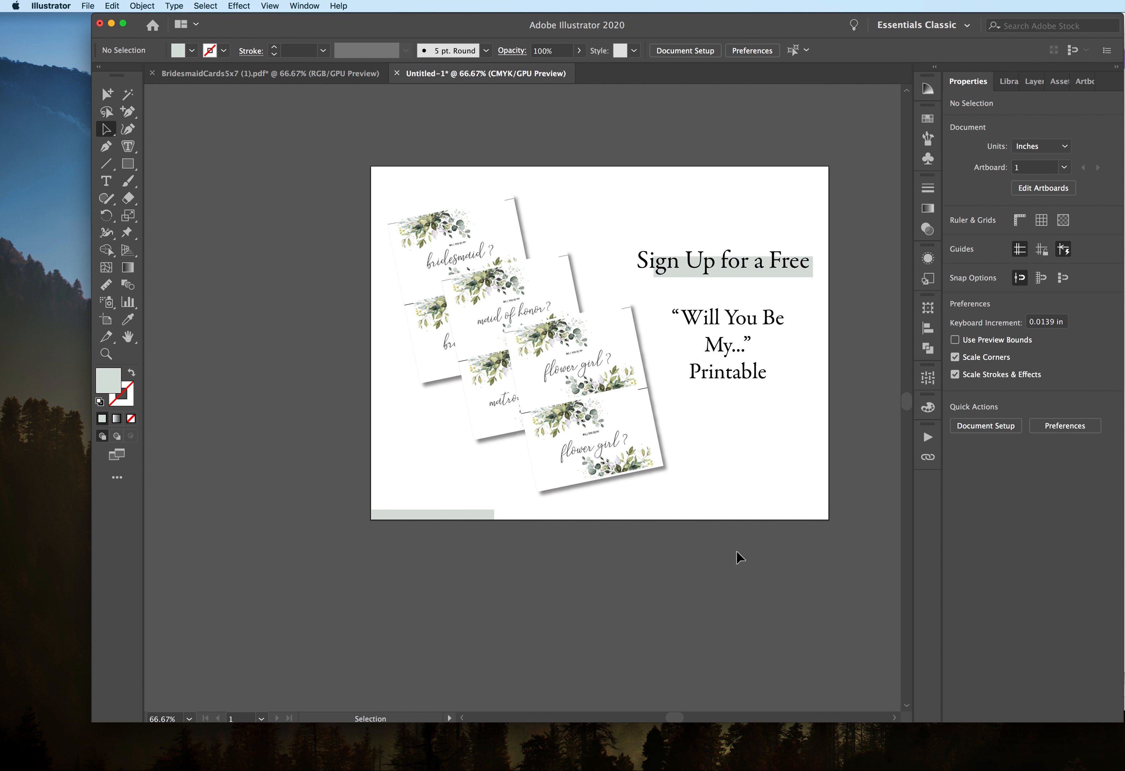
pyautogui.click(87, 7)
pyautogui.moveTo(131, 194)
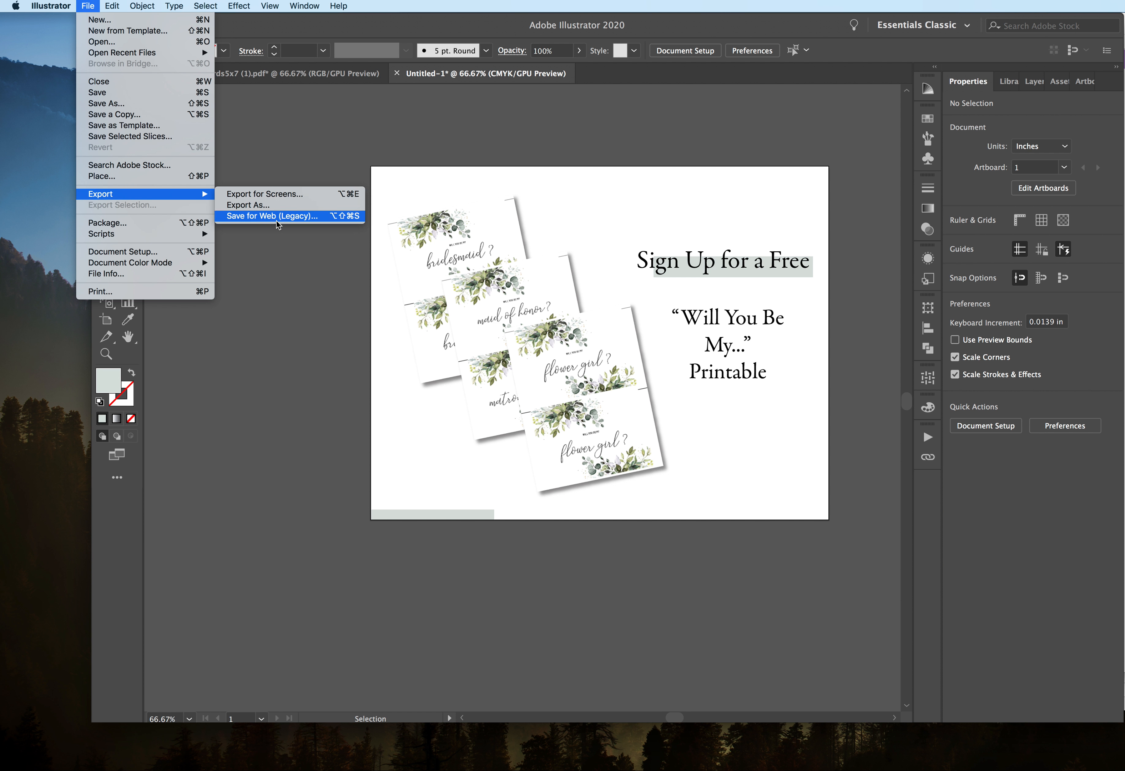
pyautogui.click(259, 203)
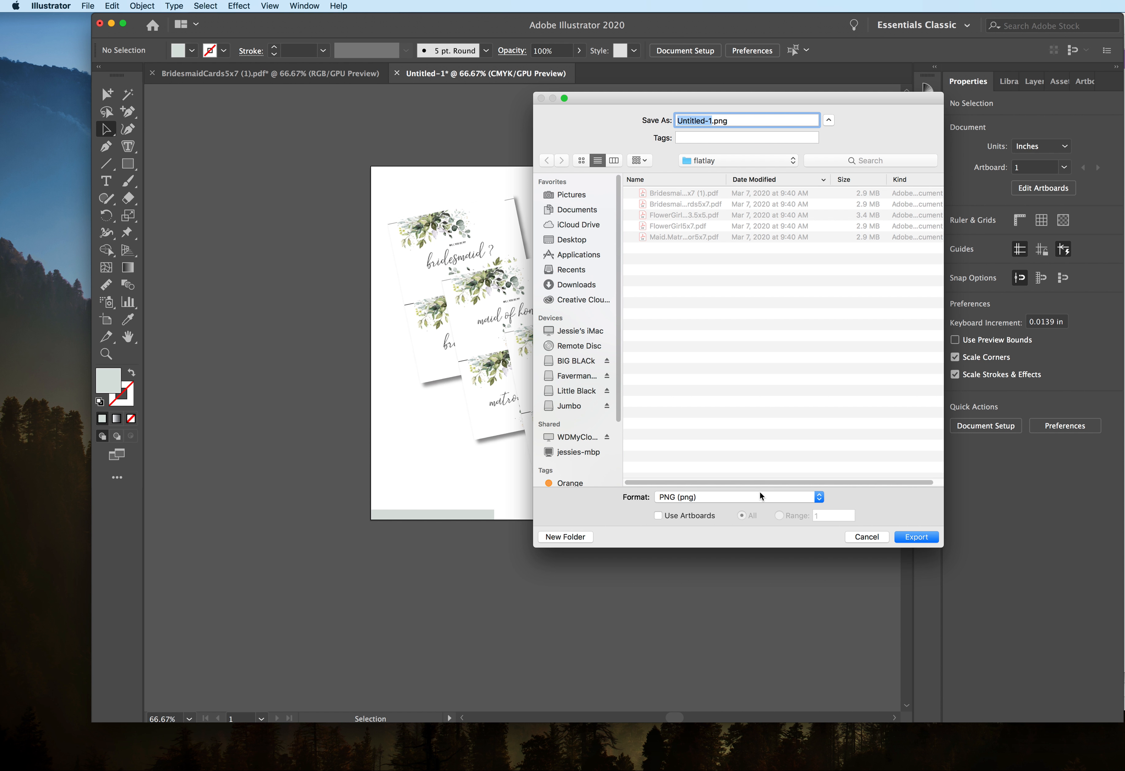
pyautogui.click(759, 493)
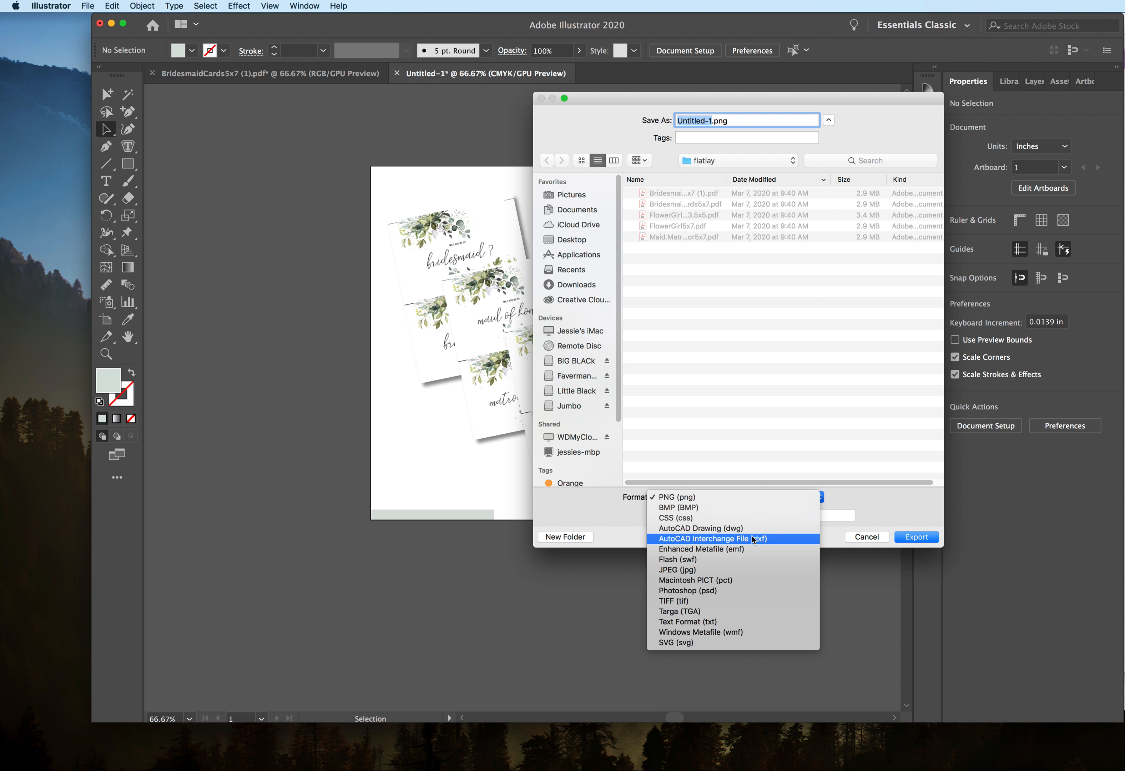
pyautogui.click(478, 567)
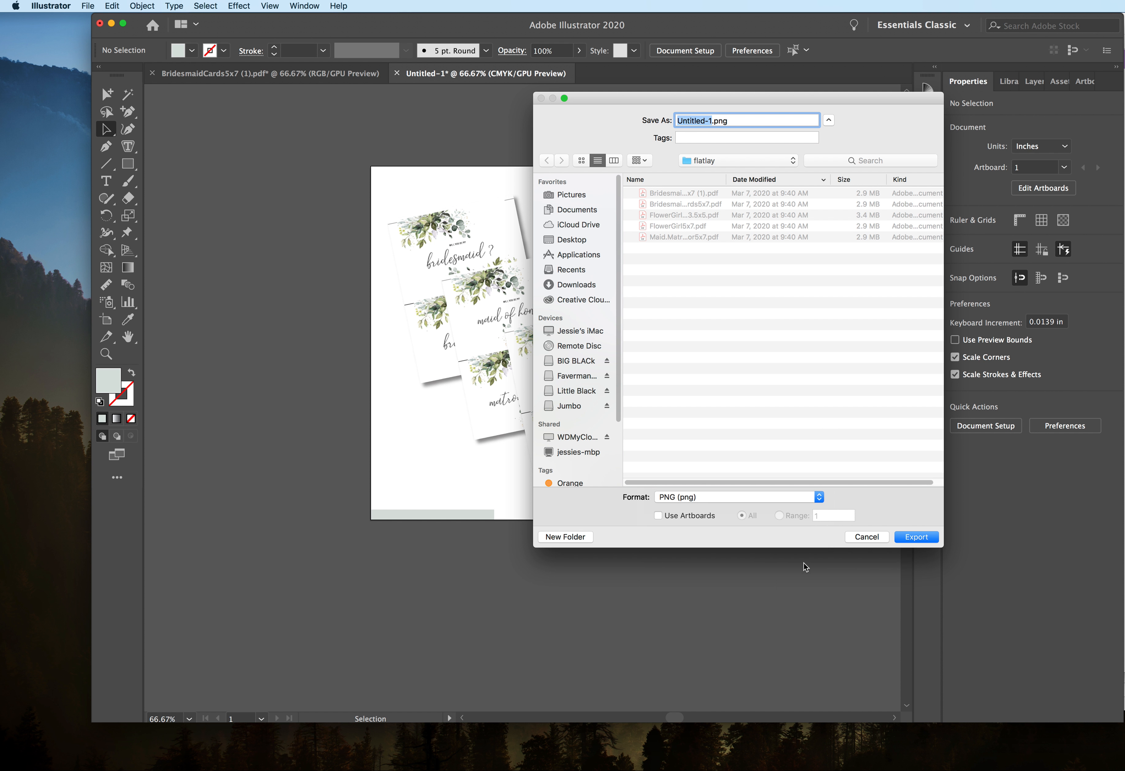
pyautogui.click(848, 536)
# Step: Begin saving the document under a new name in the flatlay folder with Adobe PDF as the format
pyautogui.click(89, 6)
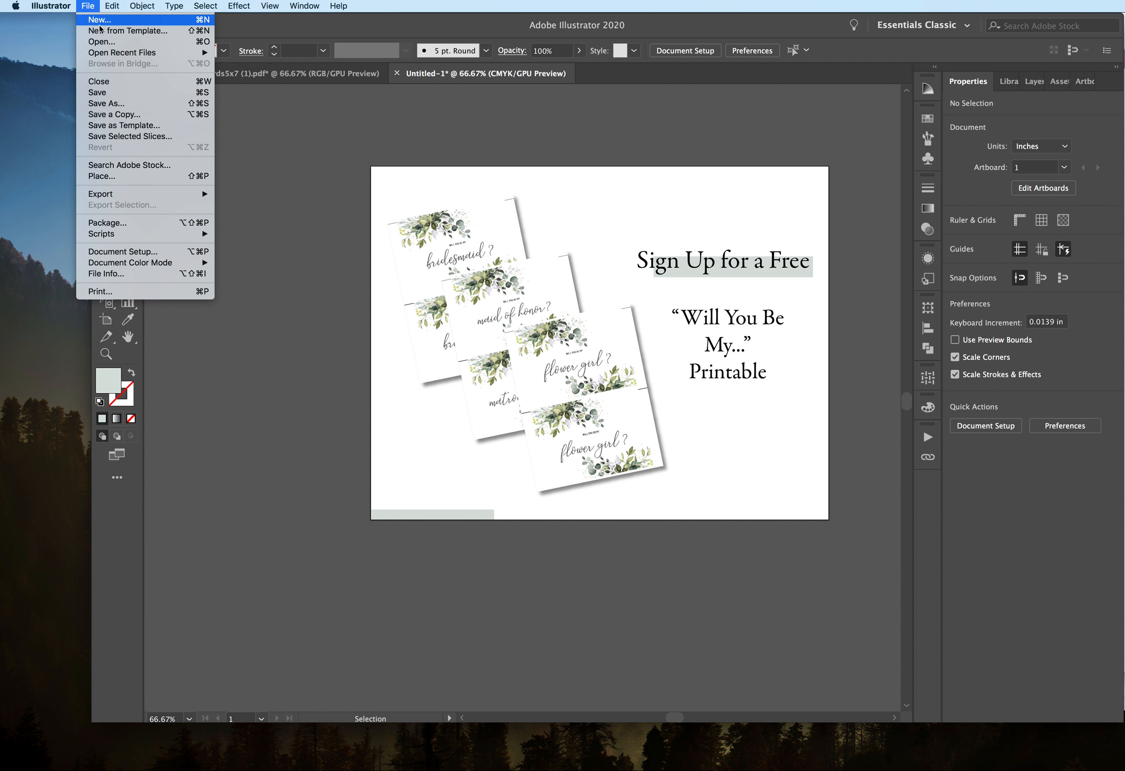
pyautogui.click(113, 105)
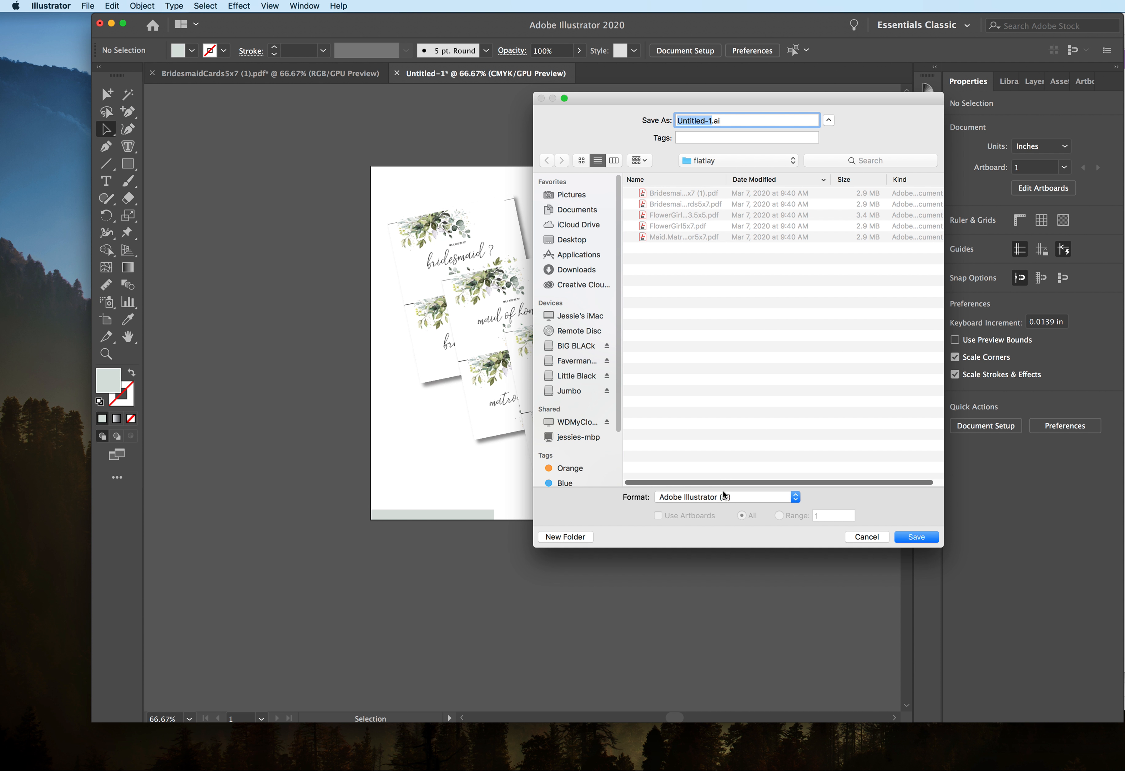
pyautogui.click(723, 494)
pyautogui.click(725, 528)
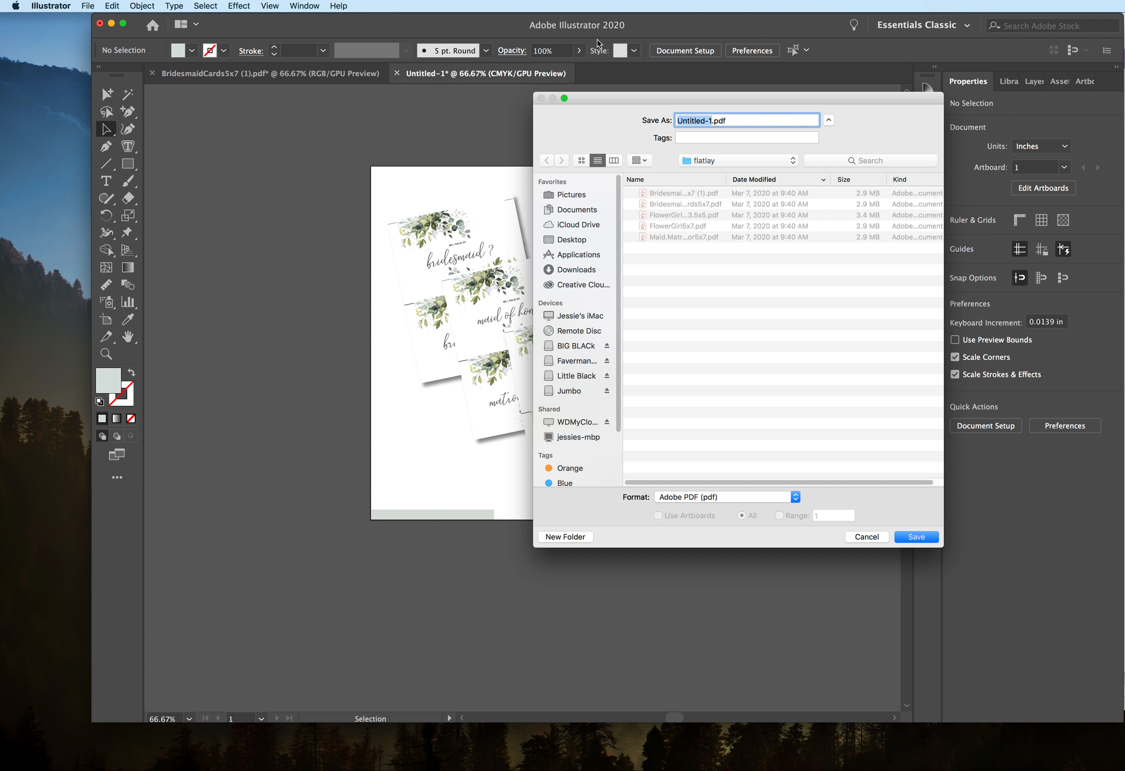
# Step: Name the file "Cover Image Freebide Download" and save it as a PDF
pyautogui.write('Cover Image')
pyautogui.write(' Freebid')
pyautogui.write('e ')
pyautogui.write('DOwnlo')
pyautogui.press('BackSpace')
pyautogui.press('BackSpace')
pyautogui.press('BackSpace')
pyautogui.press('BackSpace')
pyautogui.press('BackSpace')
pyautogui.write('o')
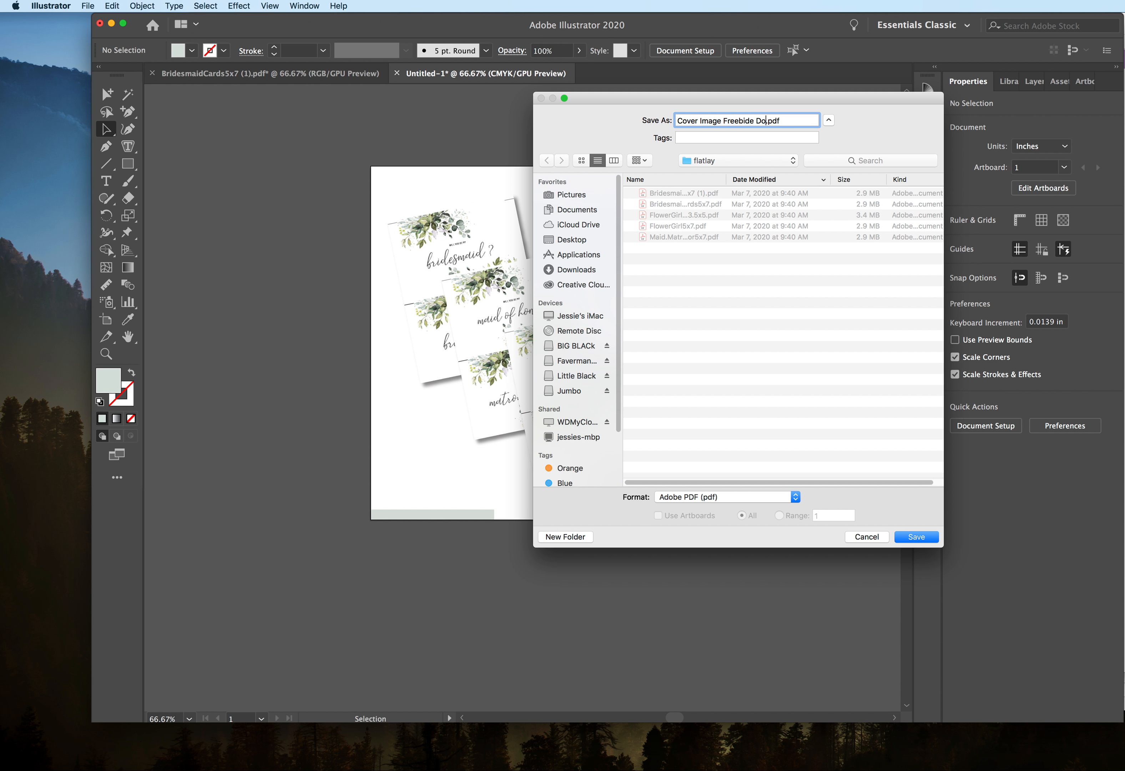
pyautogui.write('wnload')
pyautogui.press('Return')
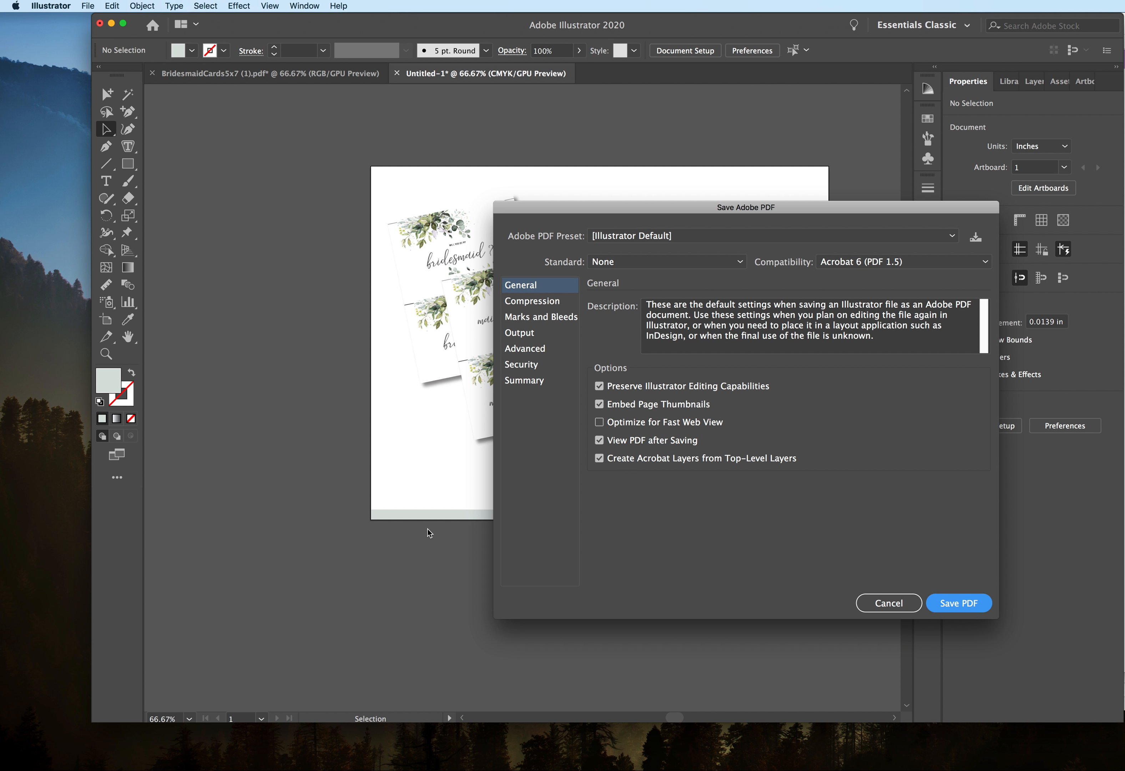
# Step: Switch to Finder, open Cover Image Freebide Download.pdf from the flatlay folder in Acrobat, and close it after viewing
pyautogui.press('super+Tab')
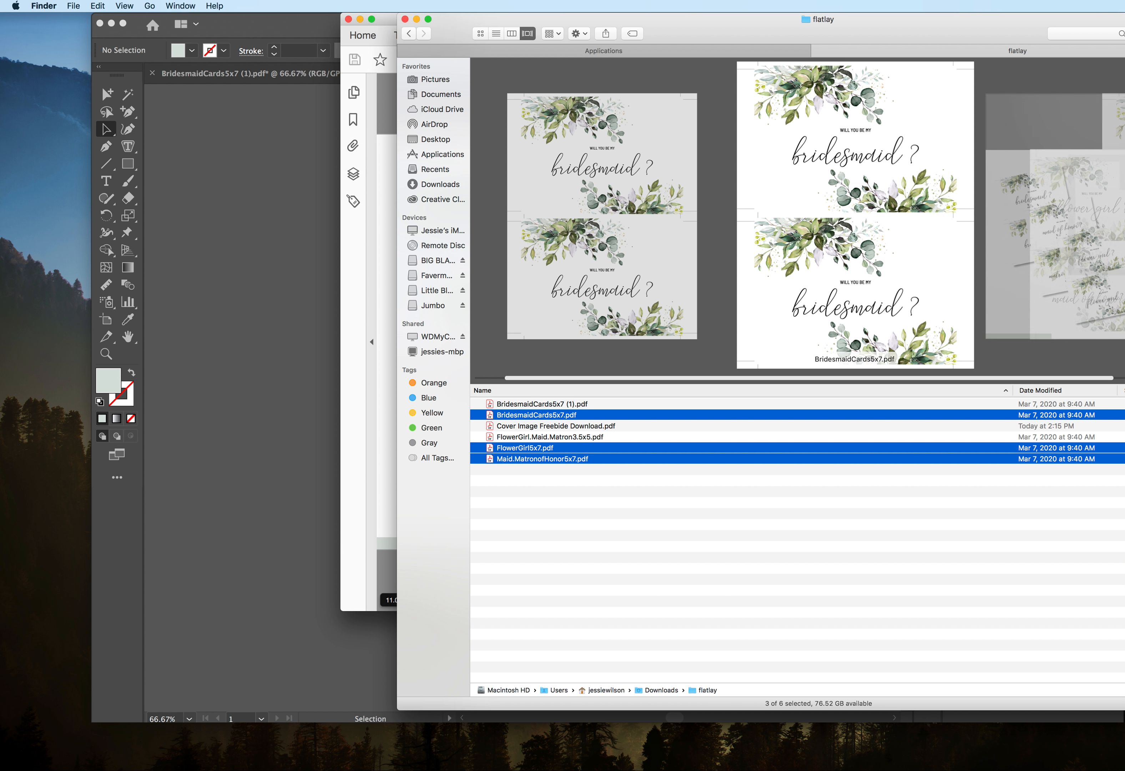
pyautogui.doubleClick(551, 427)
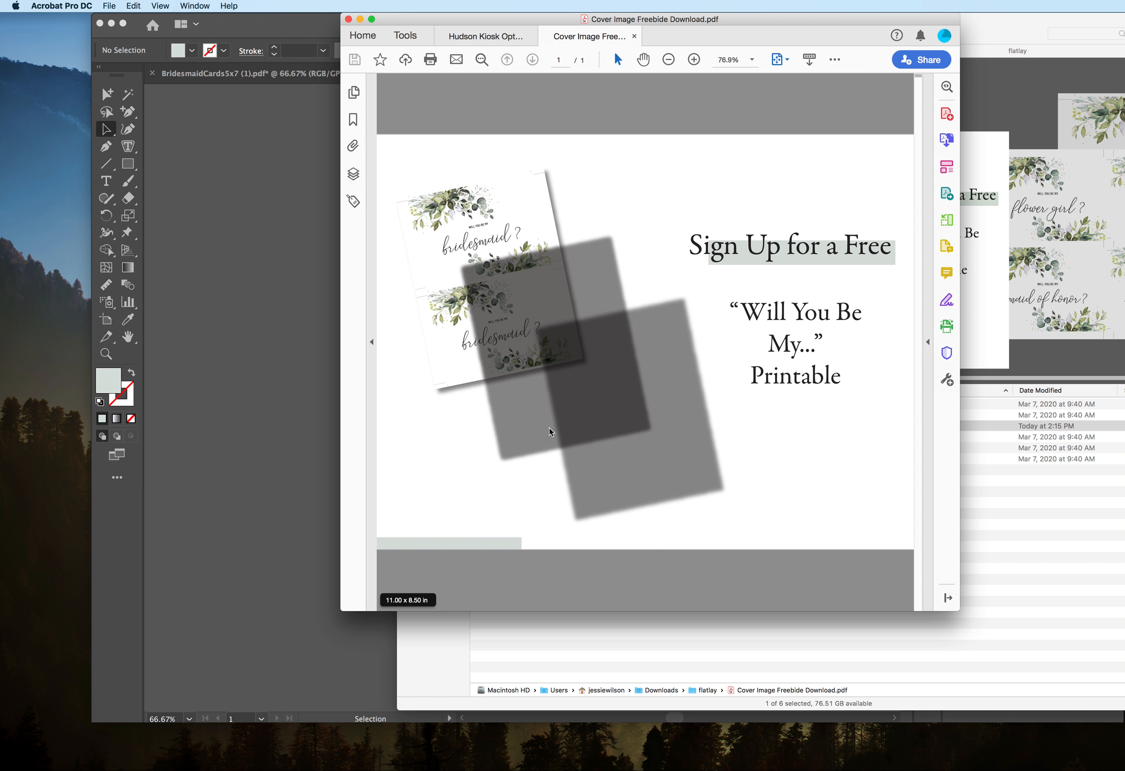
pyautogui.click(348, 19)
pyautogui.click(681, 417)
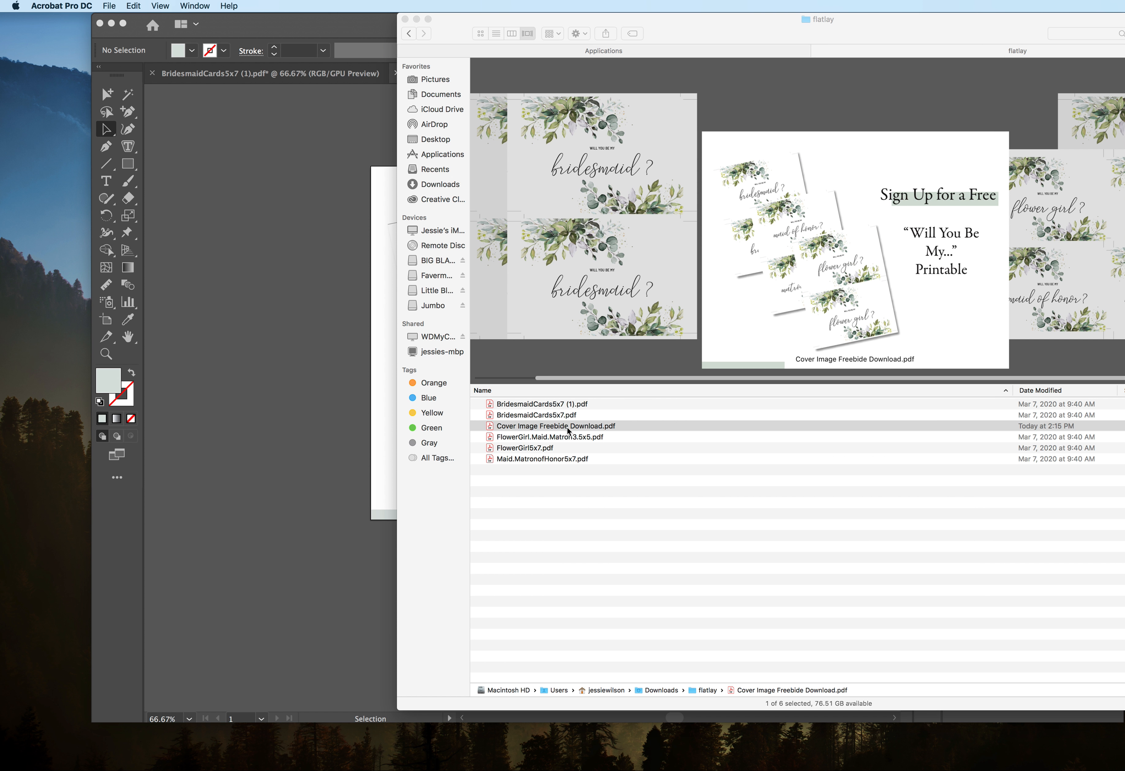
# Step: Reopen Cover Image Freebide Download.pdf in Acrobat and examine the card pages, shadows and text
pyautogui.click(568, 430)
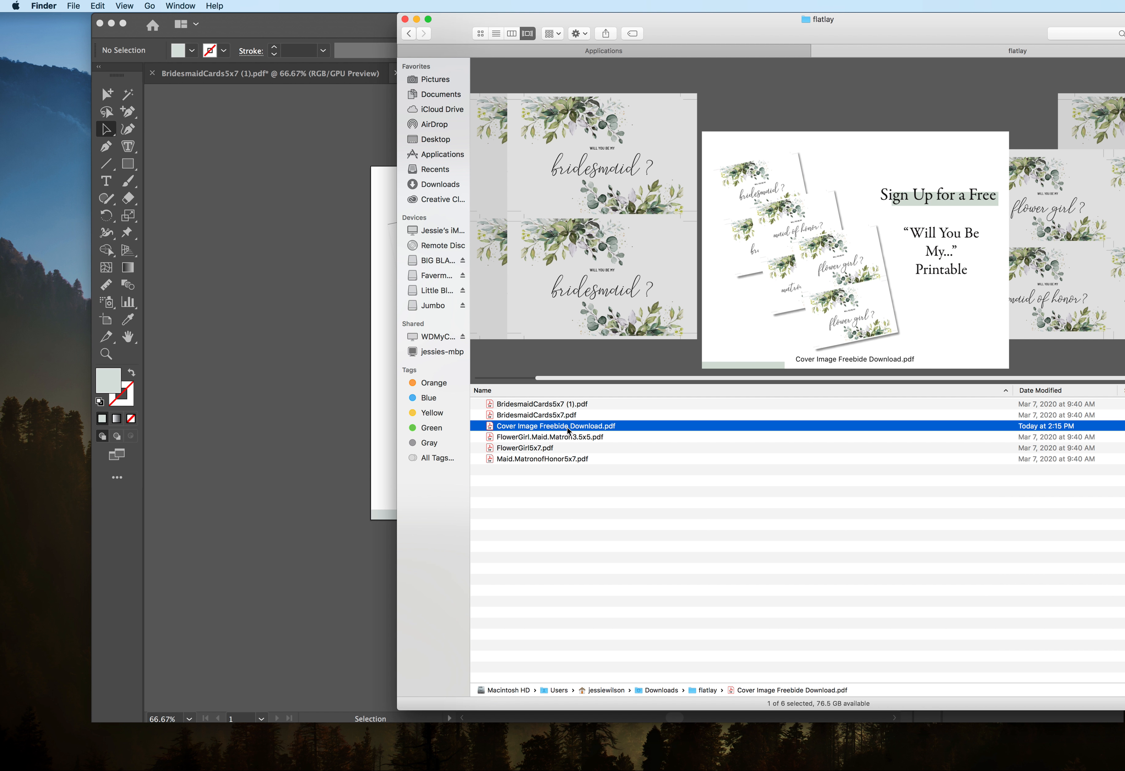
pyautogui.doubleClick(563, 427)
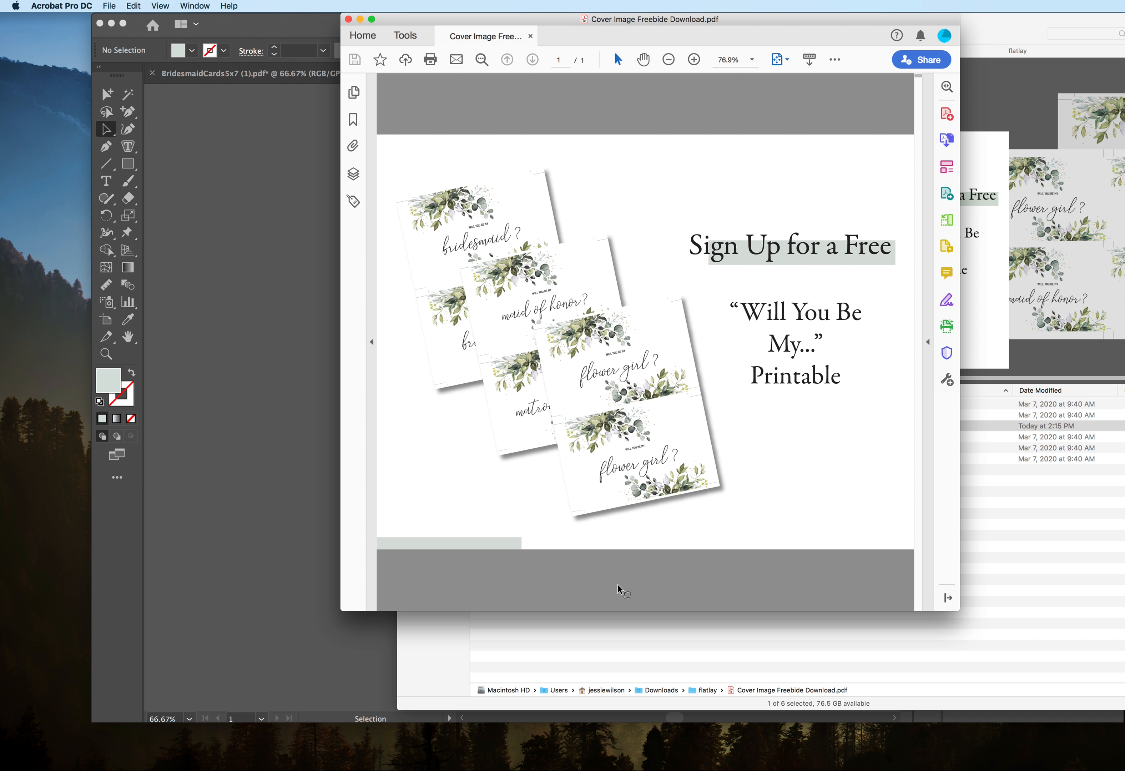
pyautogui.moveTo(706, 21); pyautogui.dragTo(671, 38)
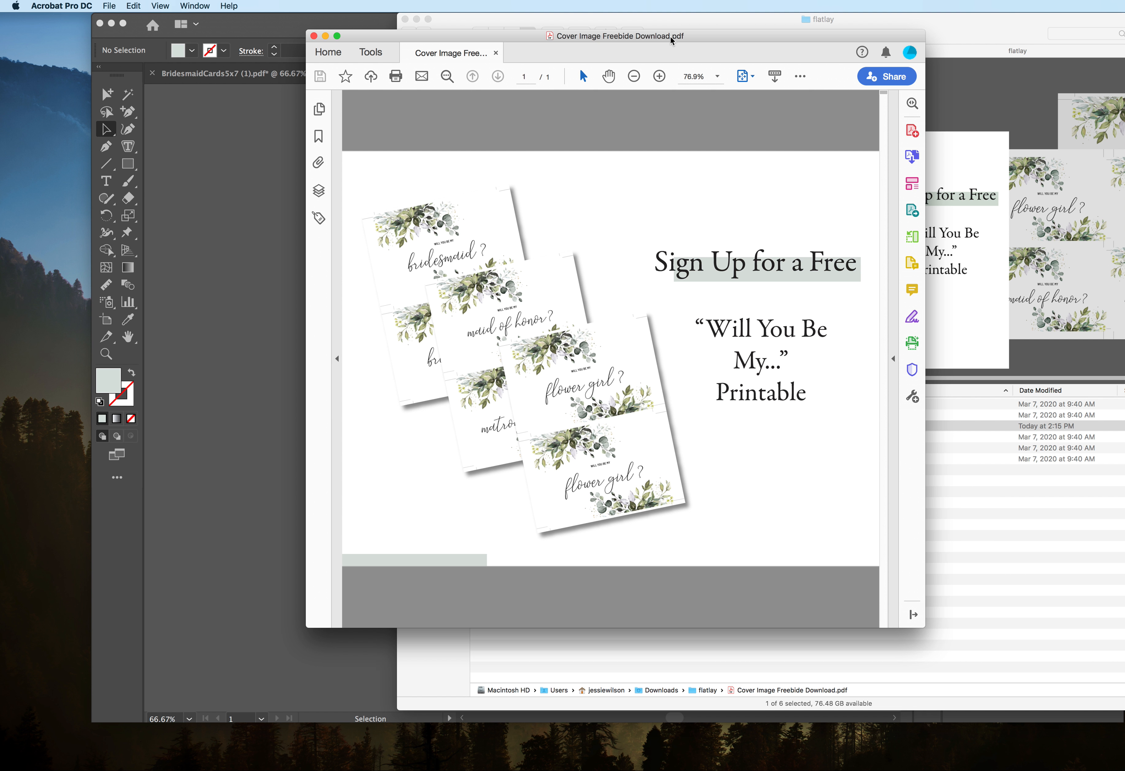